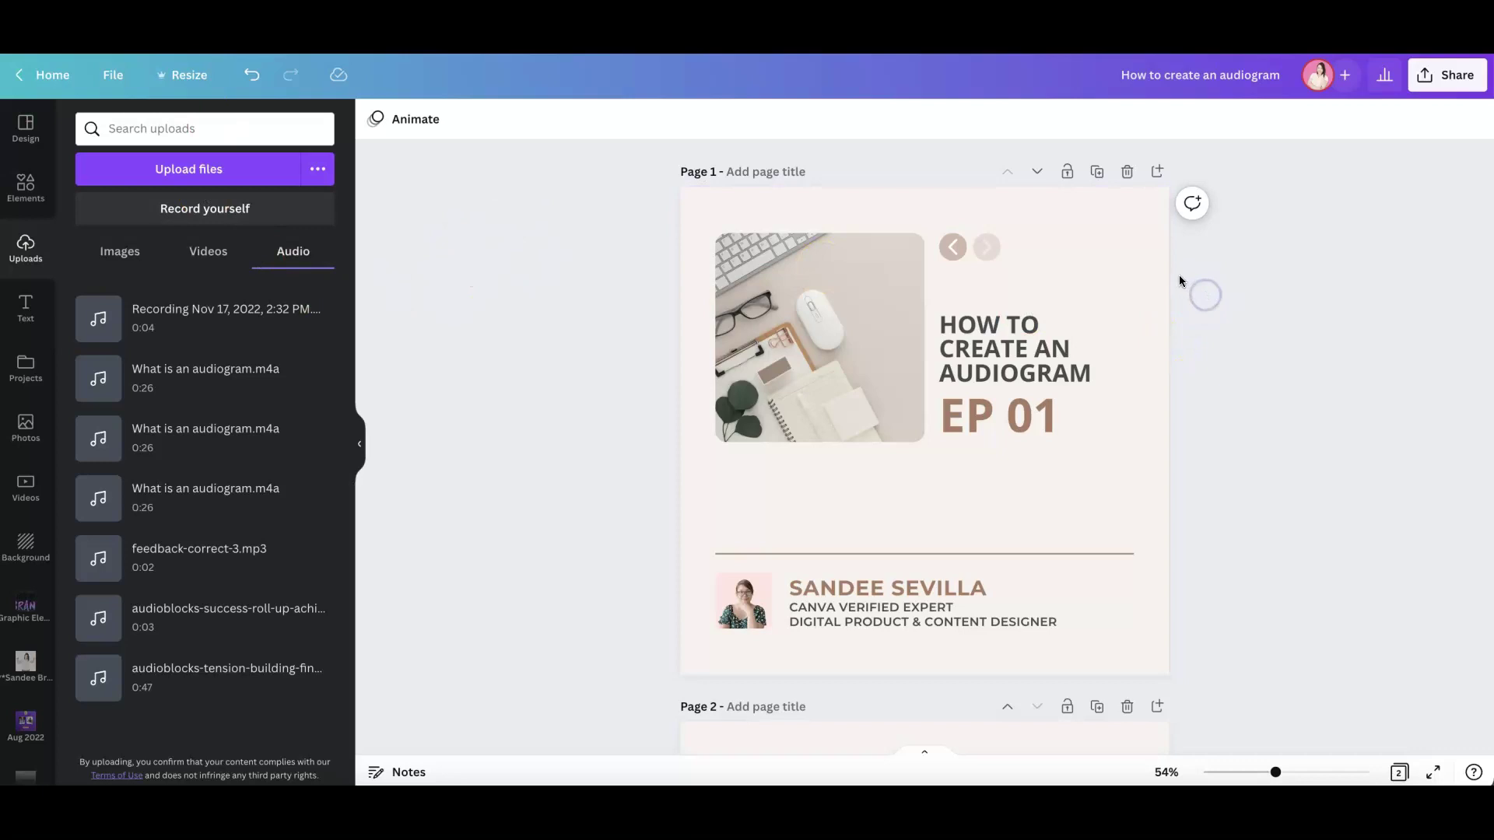
Step: Scroll through the Canva design and point out the desk photo on page 1
scroll(1124, 277, "down", 2)
scroll(1124, 277, "up", 2)
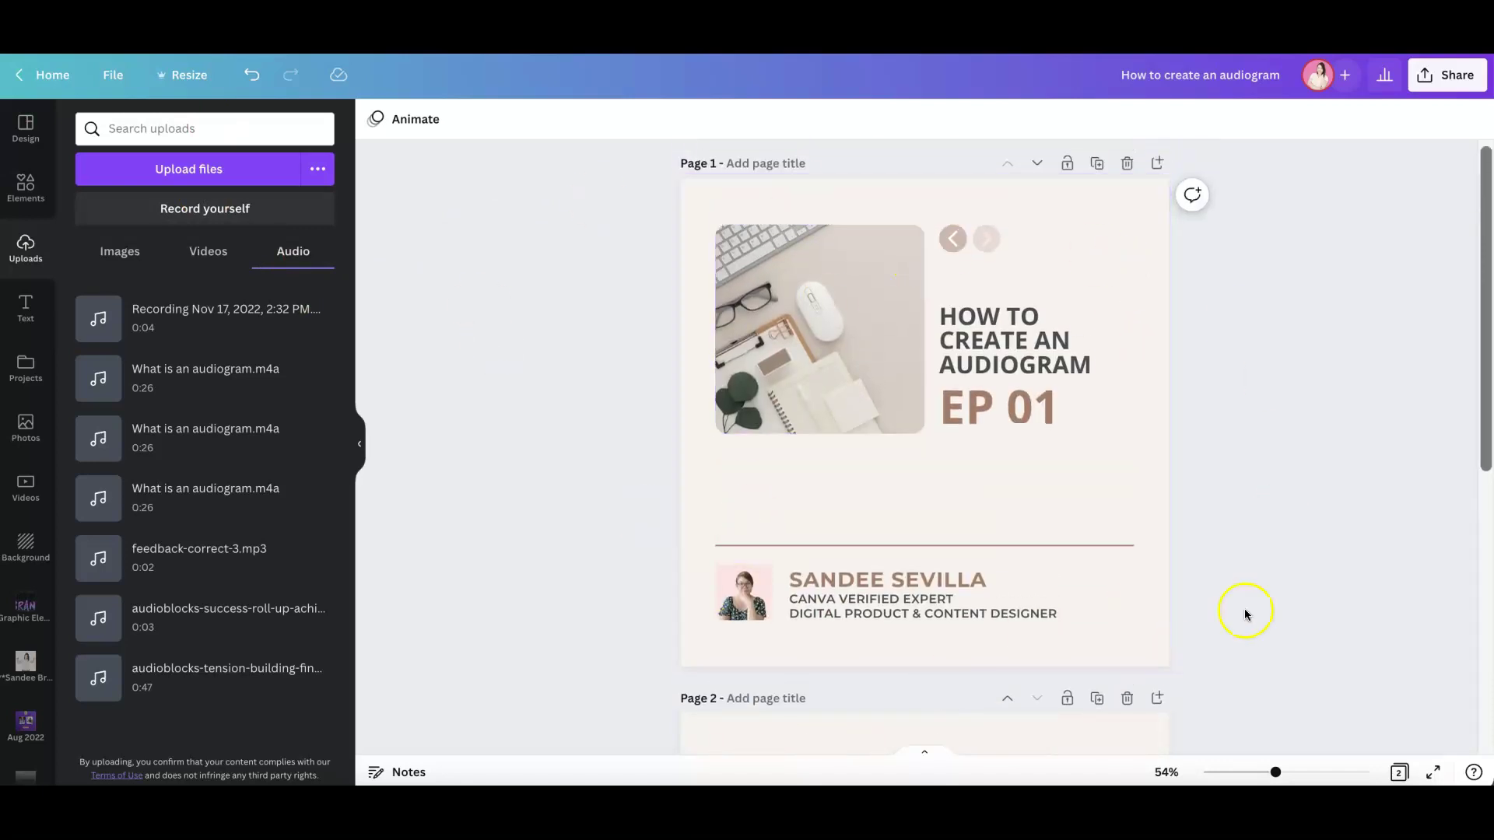
scroll(1148, 257, "down", 5)
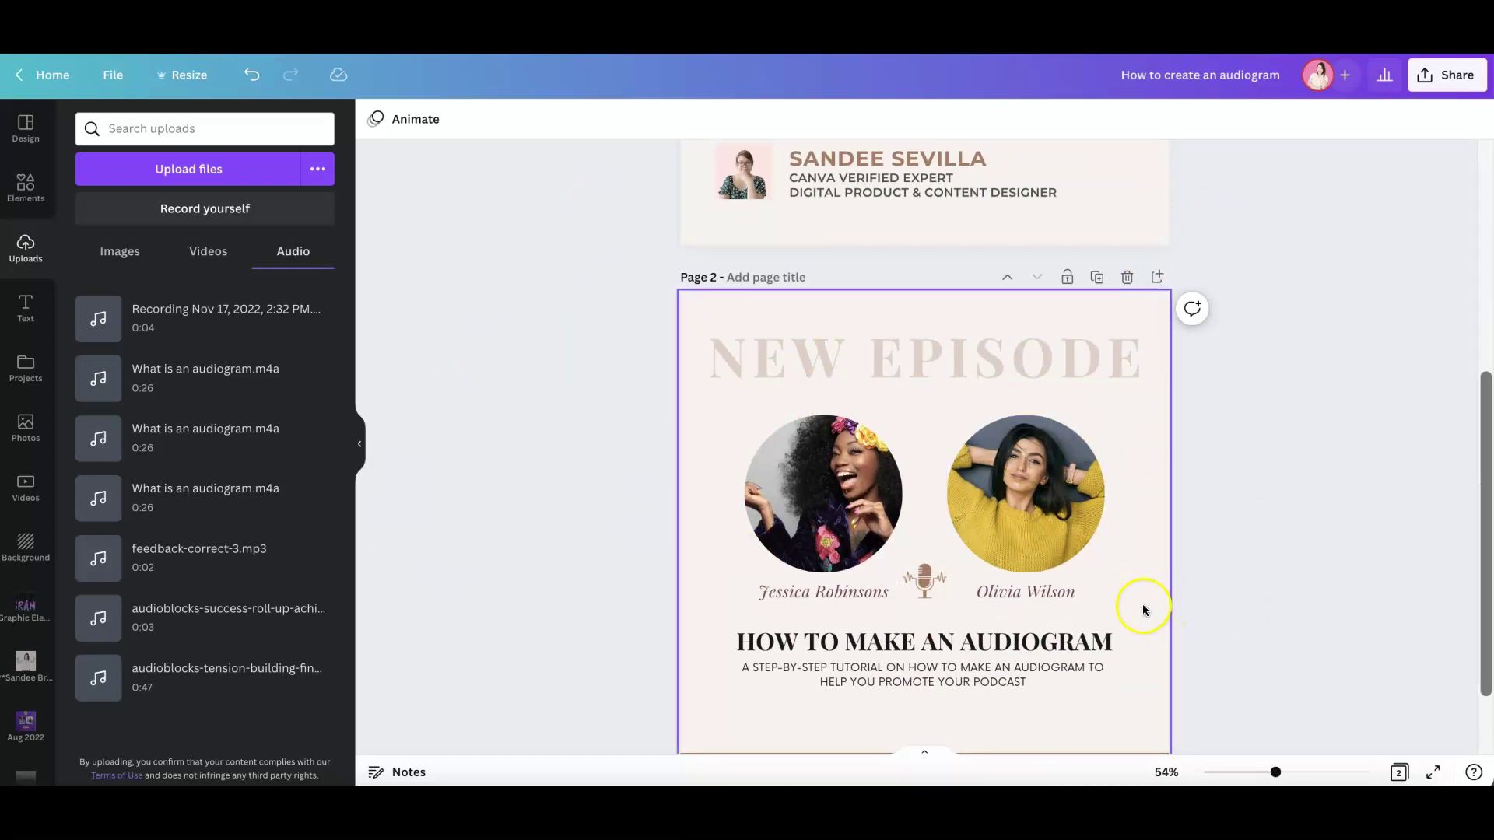
scroll(1182, 584, "down", 1)
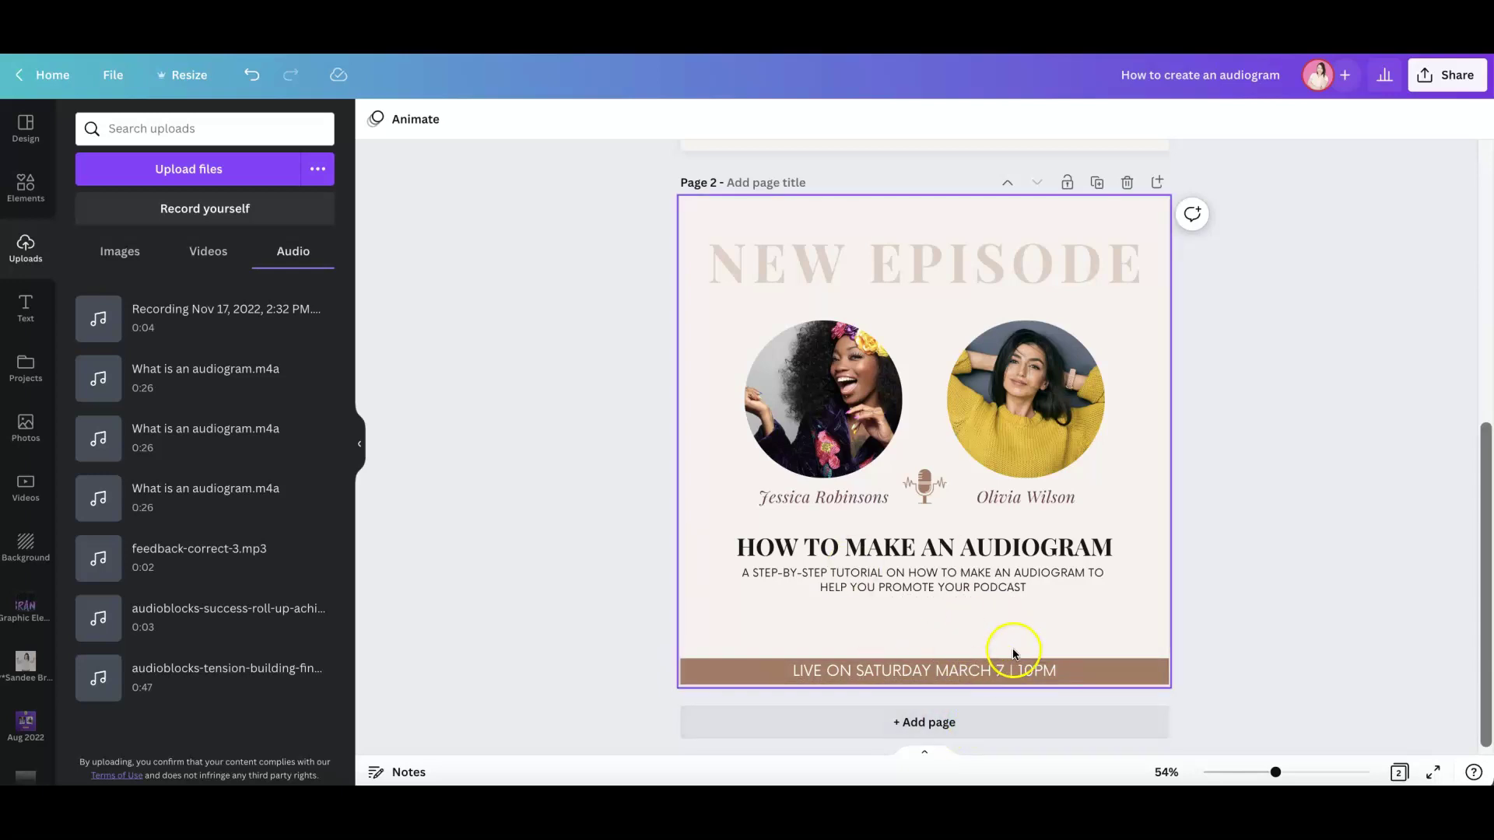
scroll(1264, 537, "up", 6)
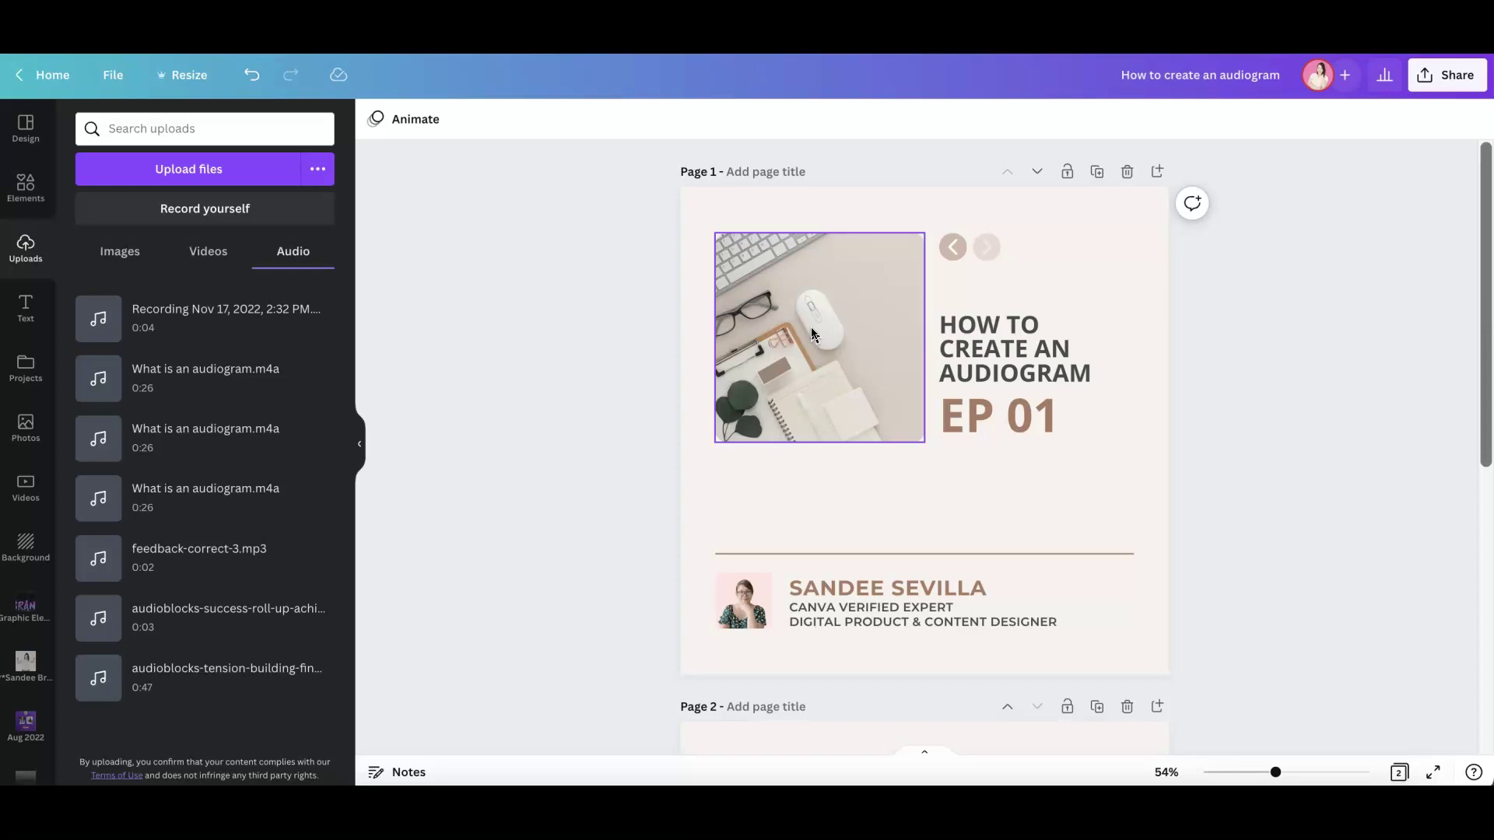
left_click(829, 327)
left_click(830, 385)
Step: Select the HOW TO CREATE AN AUDIOGRAM title, the EP 01 text, then the whole of page 1
left_click(1160, 384)
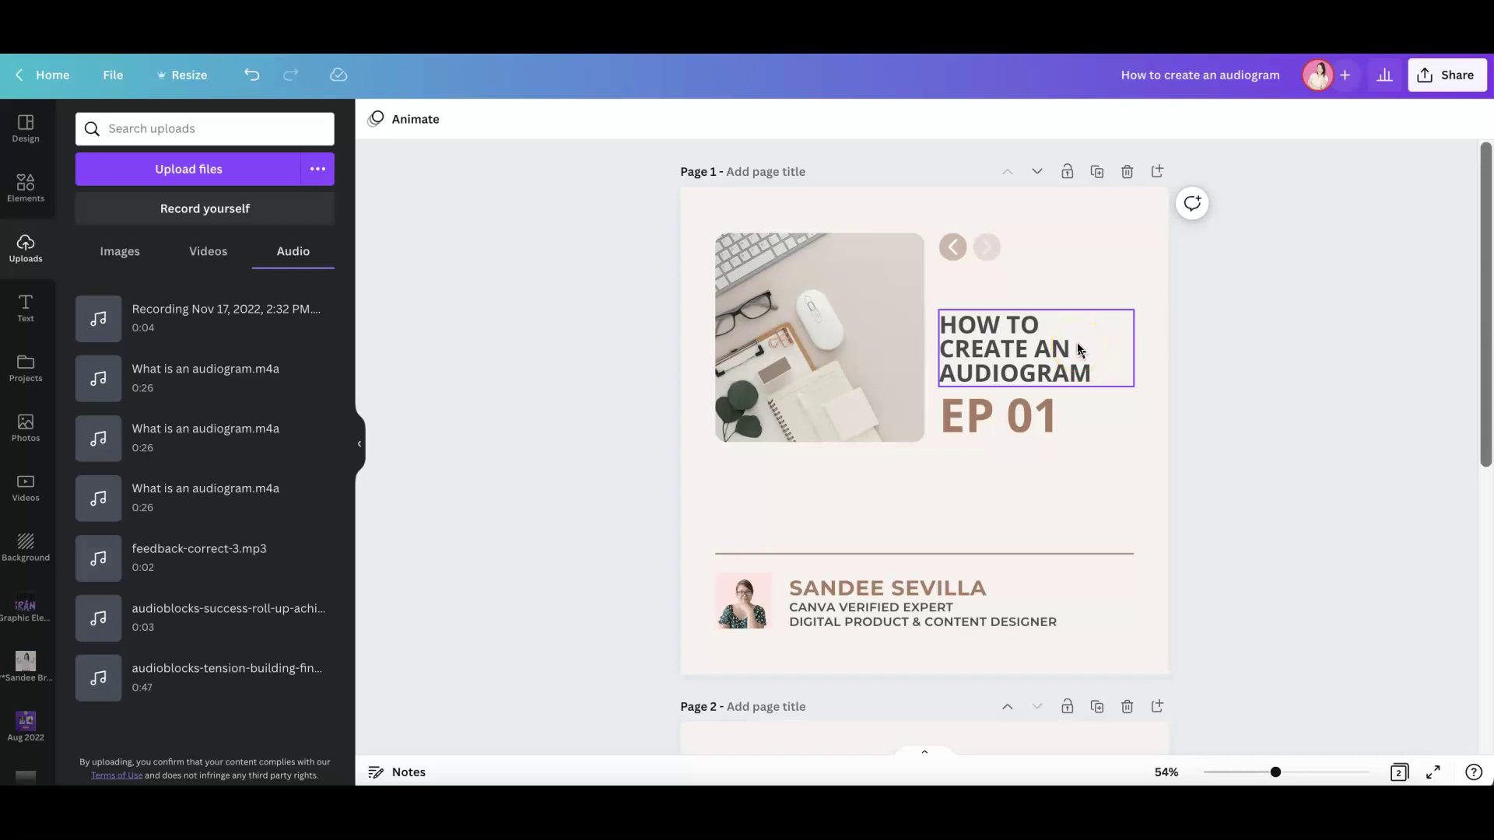
left_click(1017, 430)
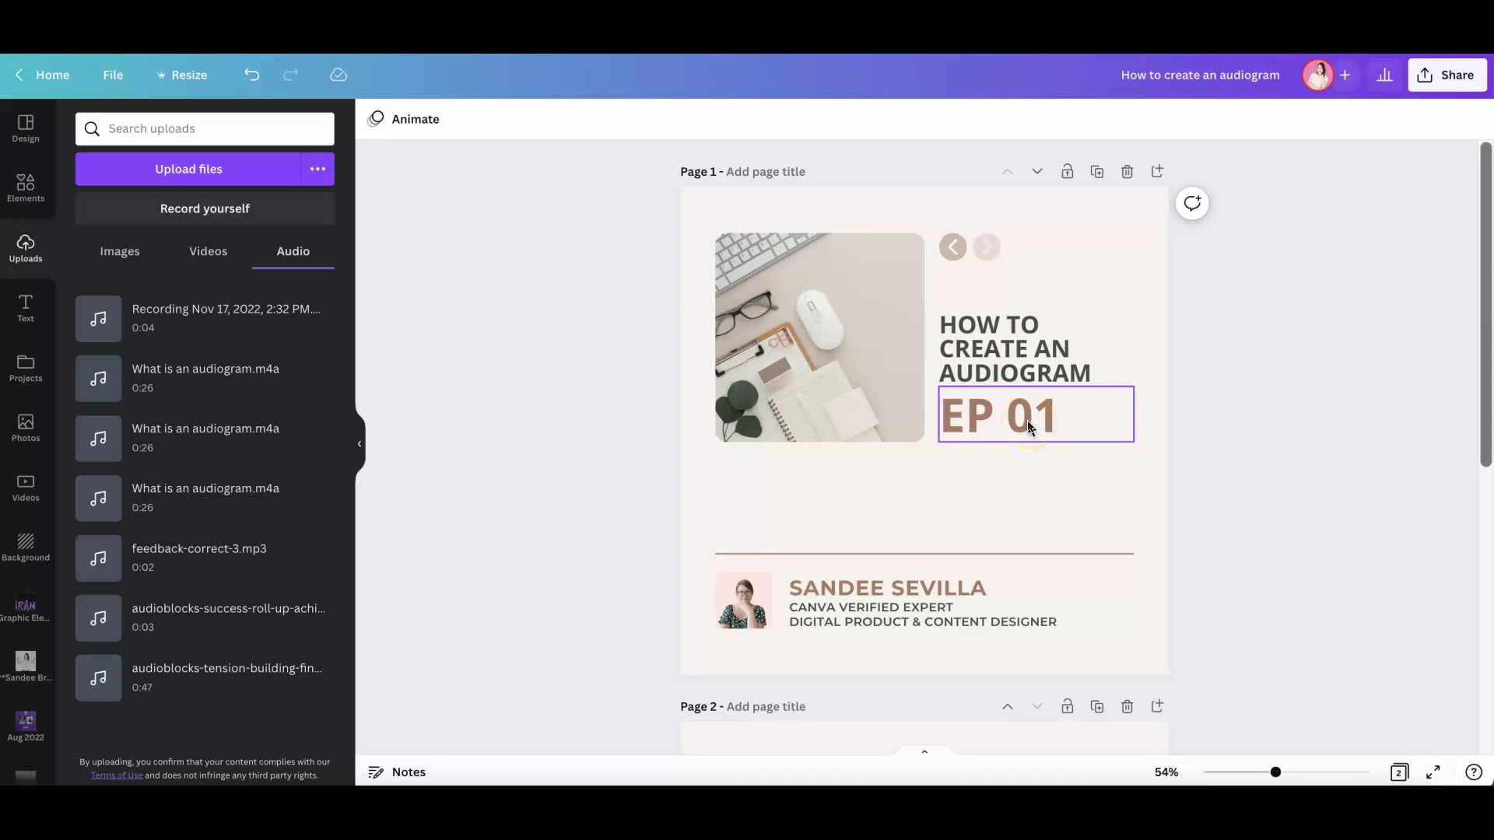
left_click(1102, 529)
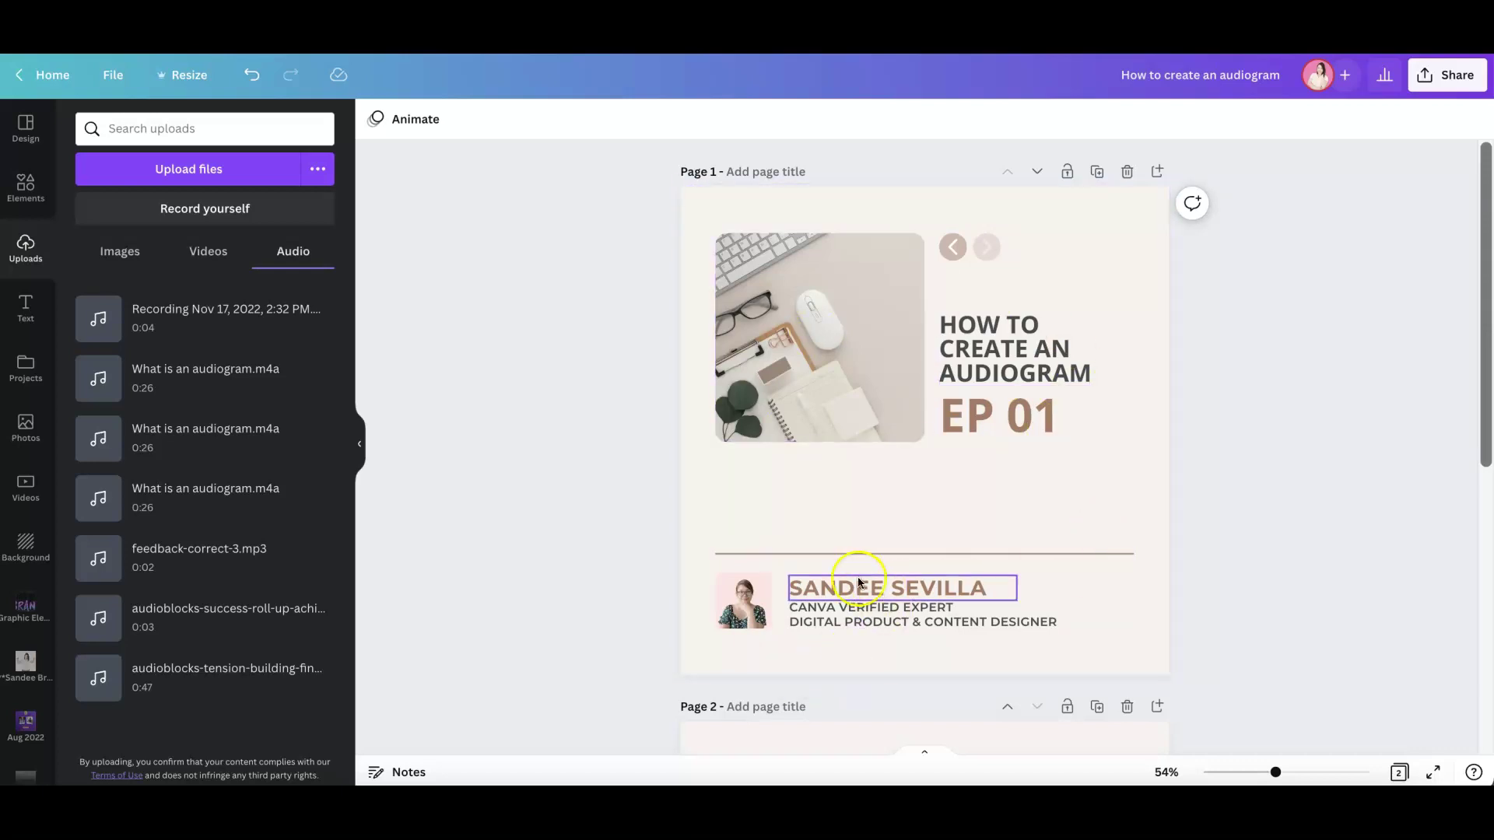
left_click(662, 607)
left_click(776, 497)
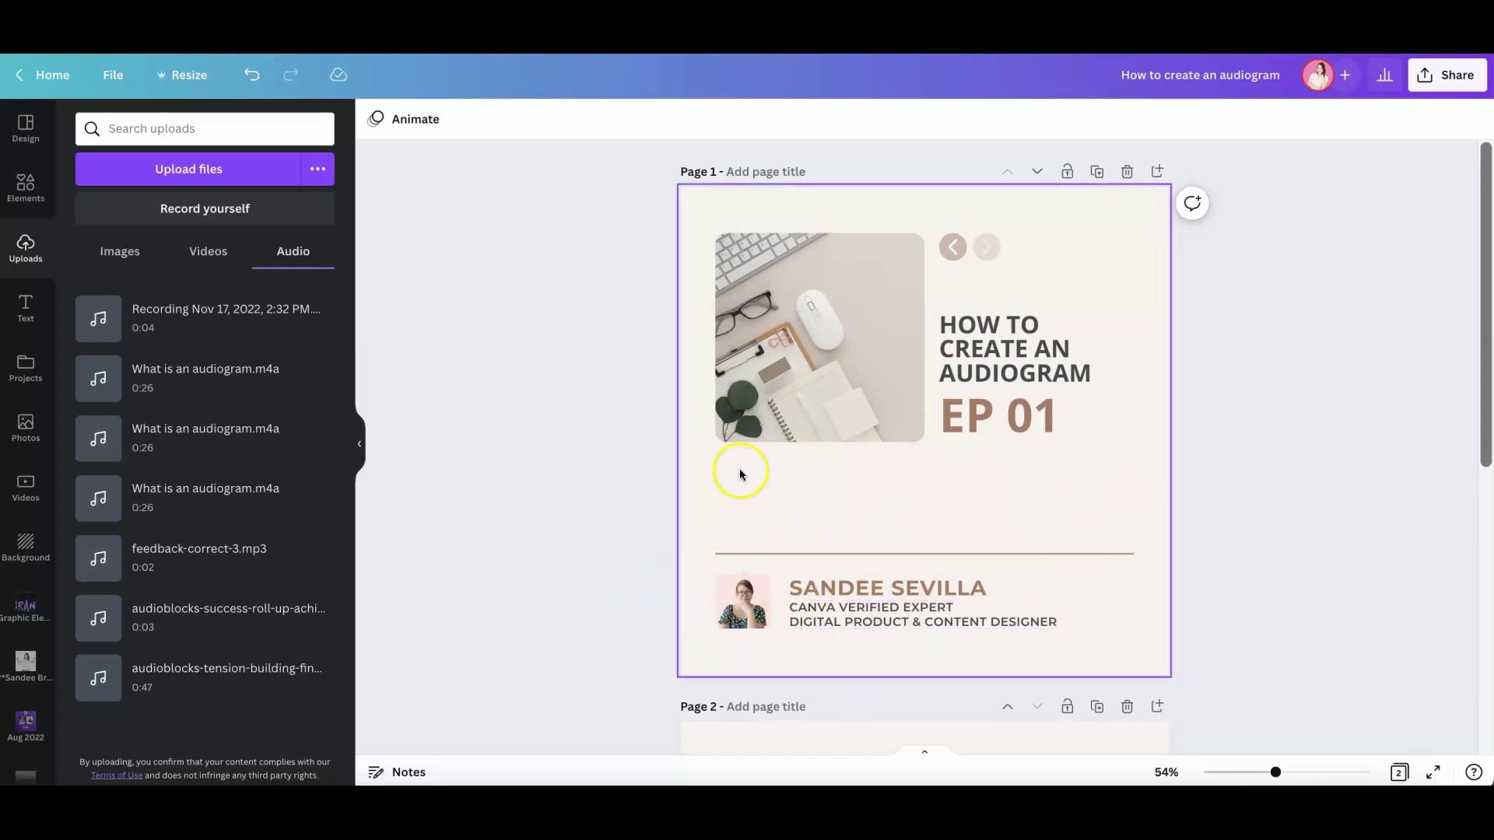
left_click(1086, 532)
scroll(1081, 526, "down", 7)
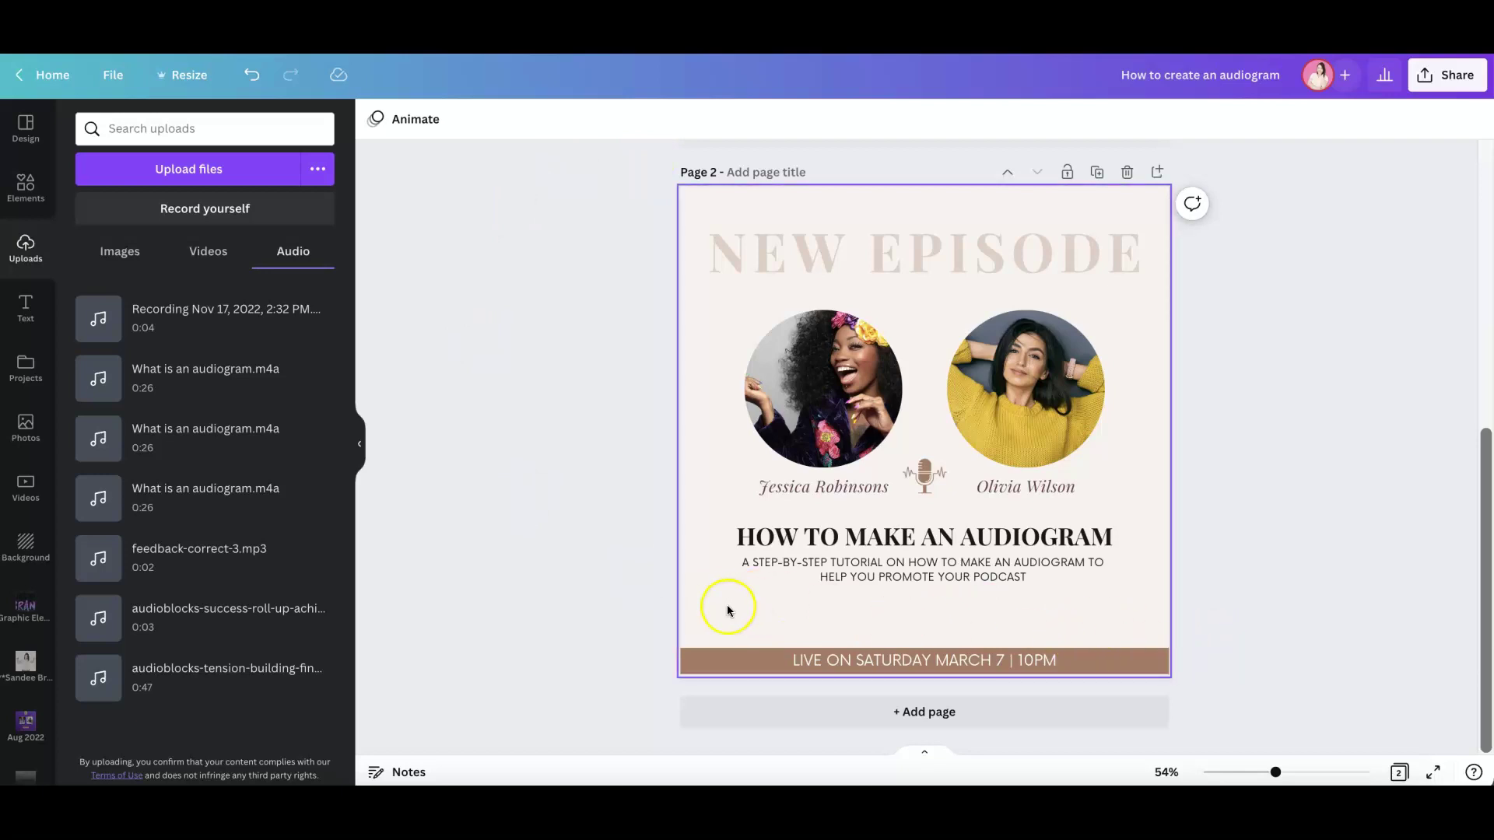
scroll(1380, 496, "up", 7)
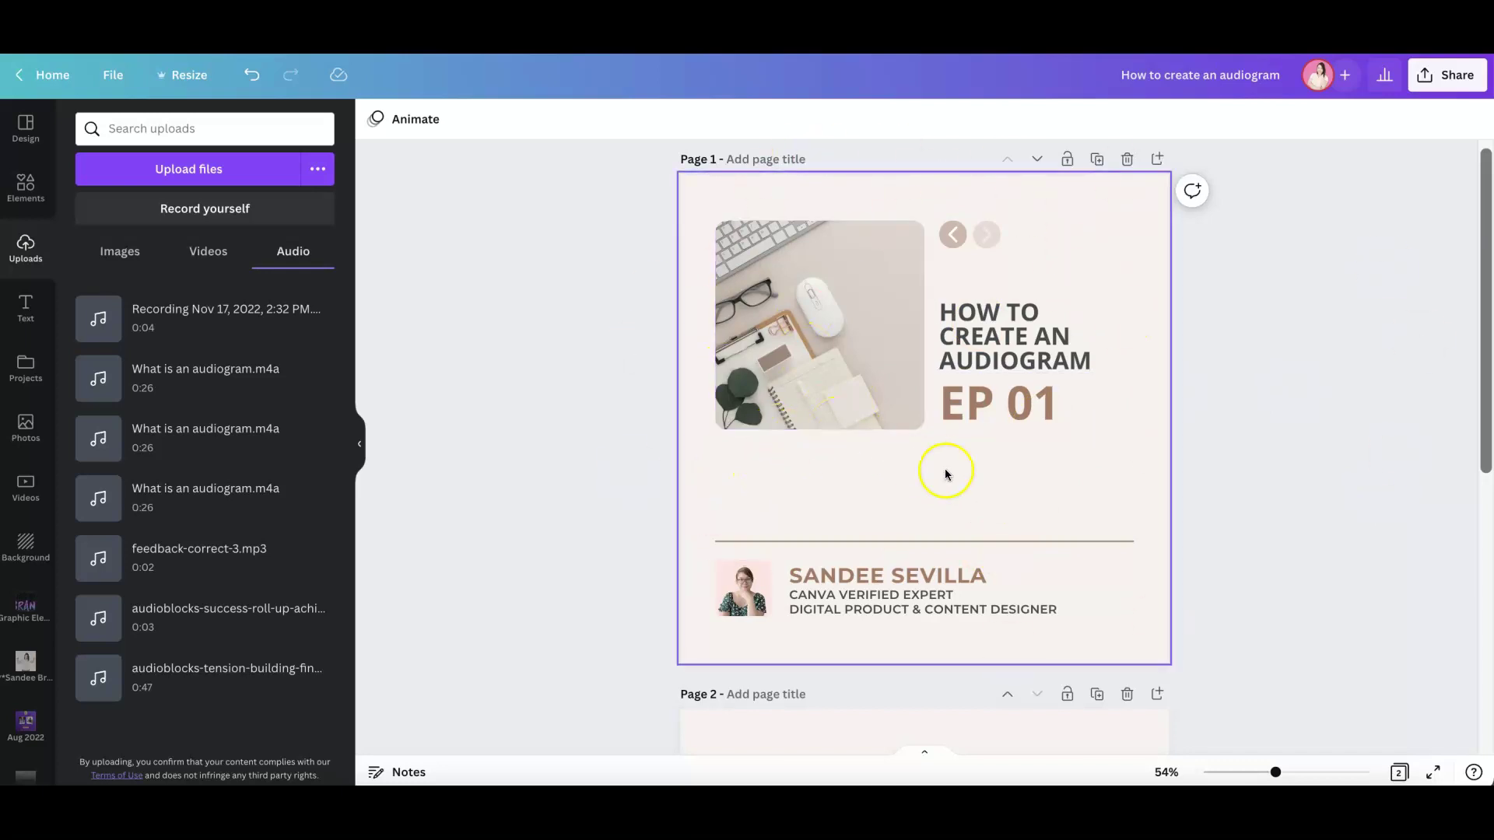
Step: Download only page 1 as a PNG named 'How to create an audiogram' to the Desktop
left_click(1446, 75)
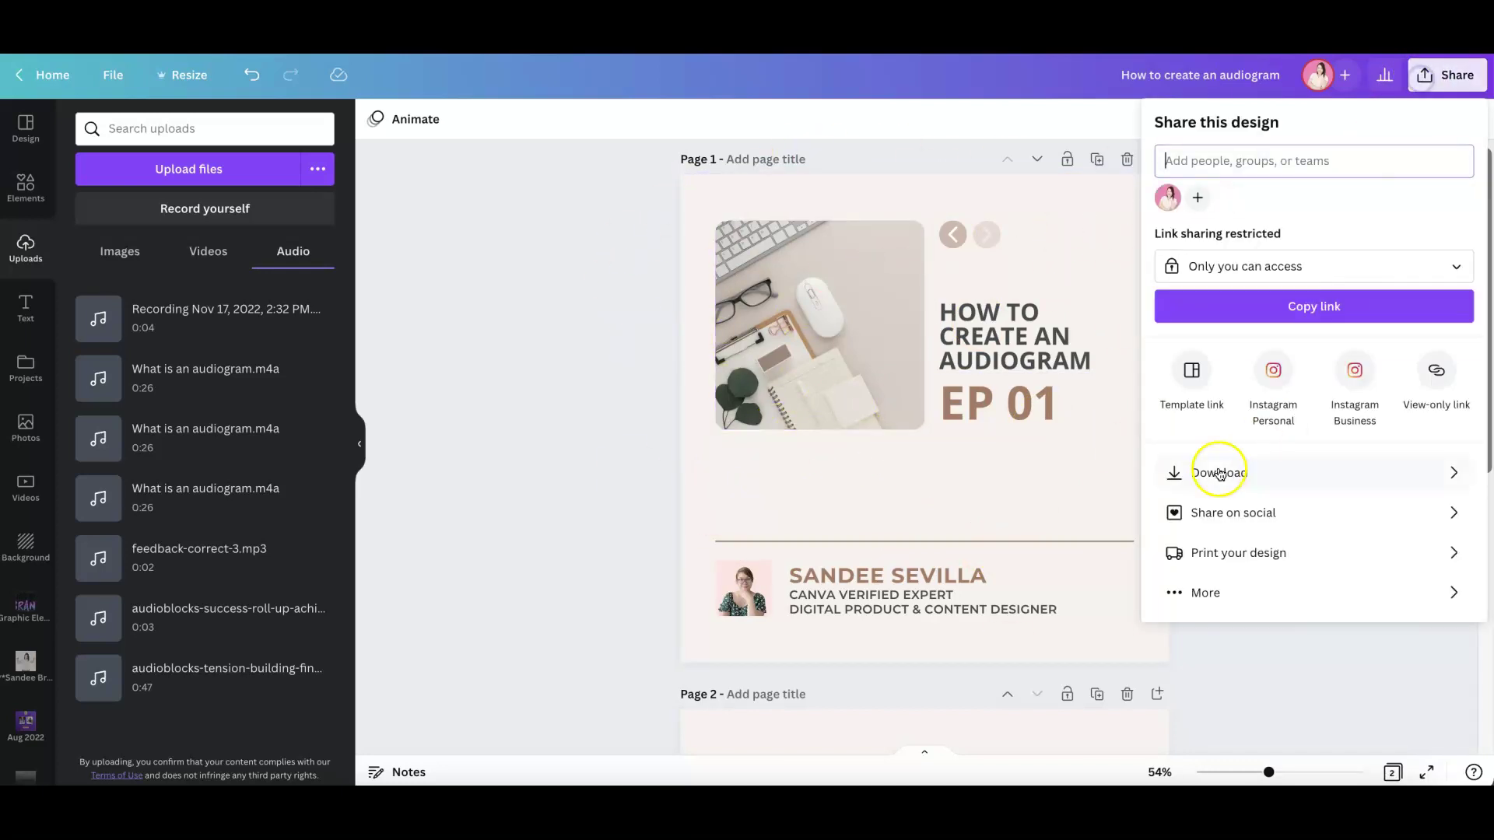
left_click(1211, 471)
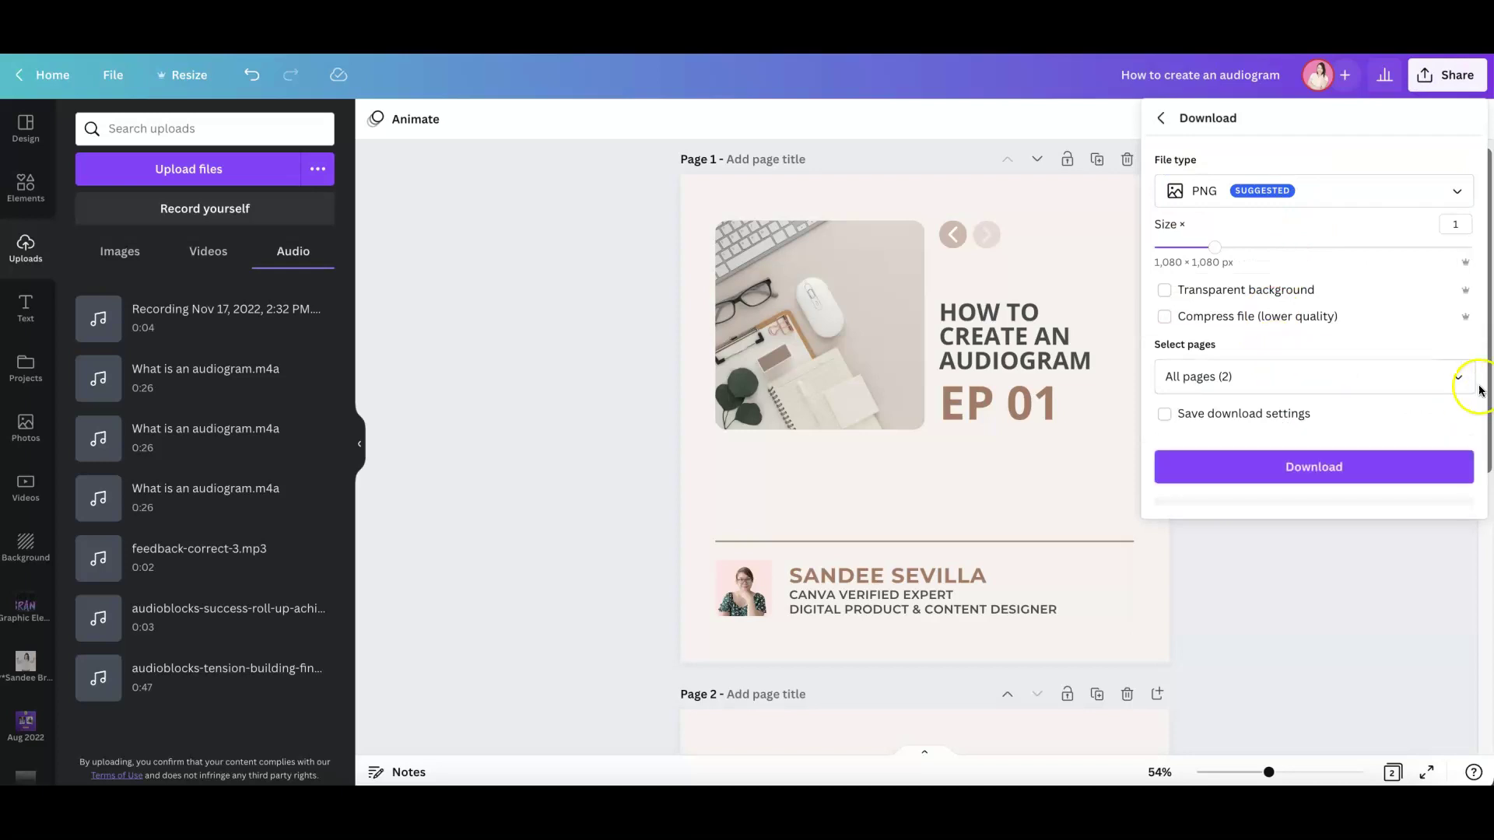
left_click(1457, 377)
left_click(1240, 423)
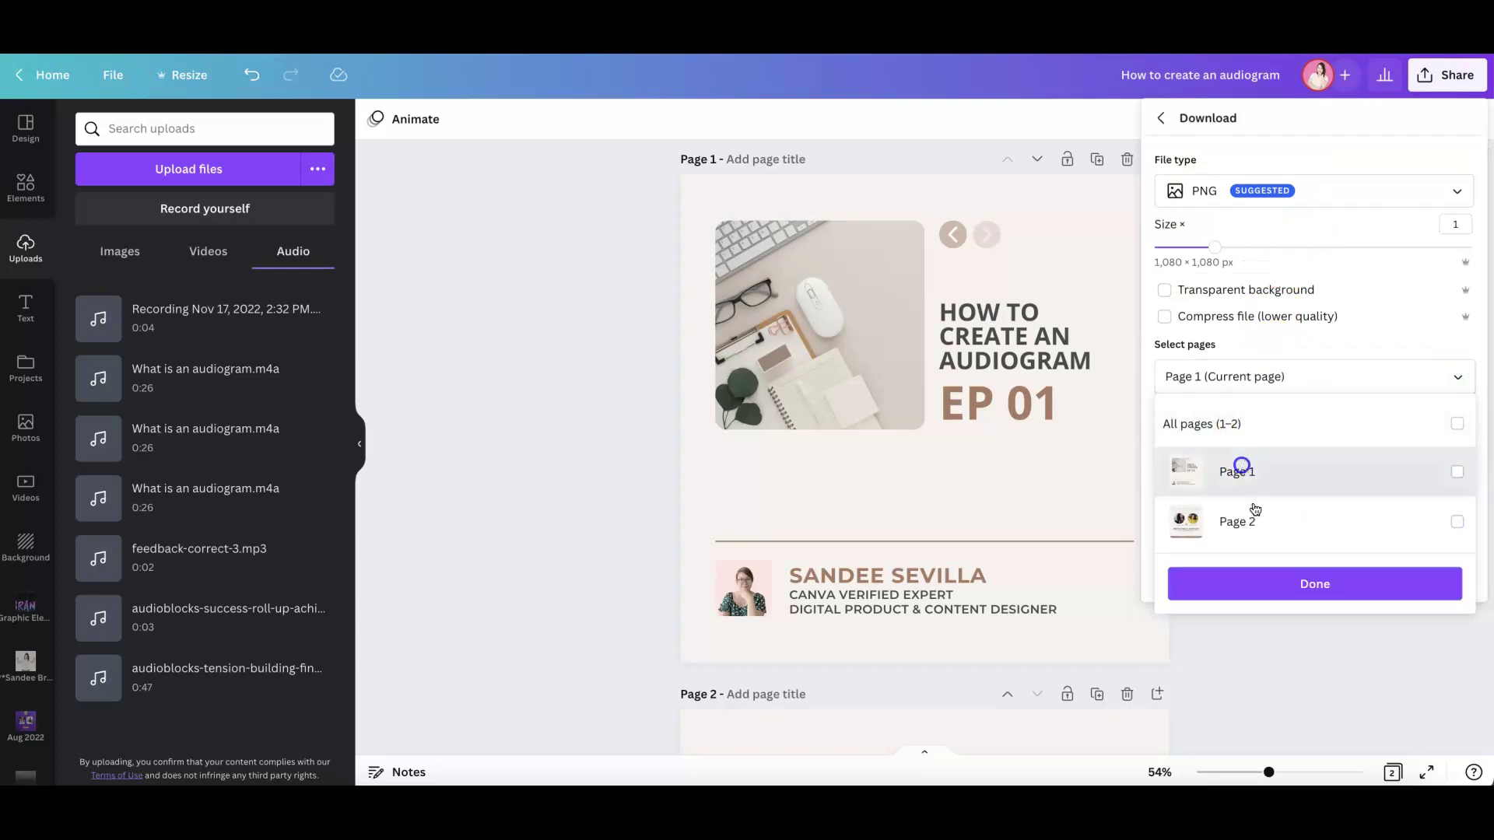
left_click(1294, 582)
left_click(1251, 466)
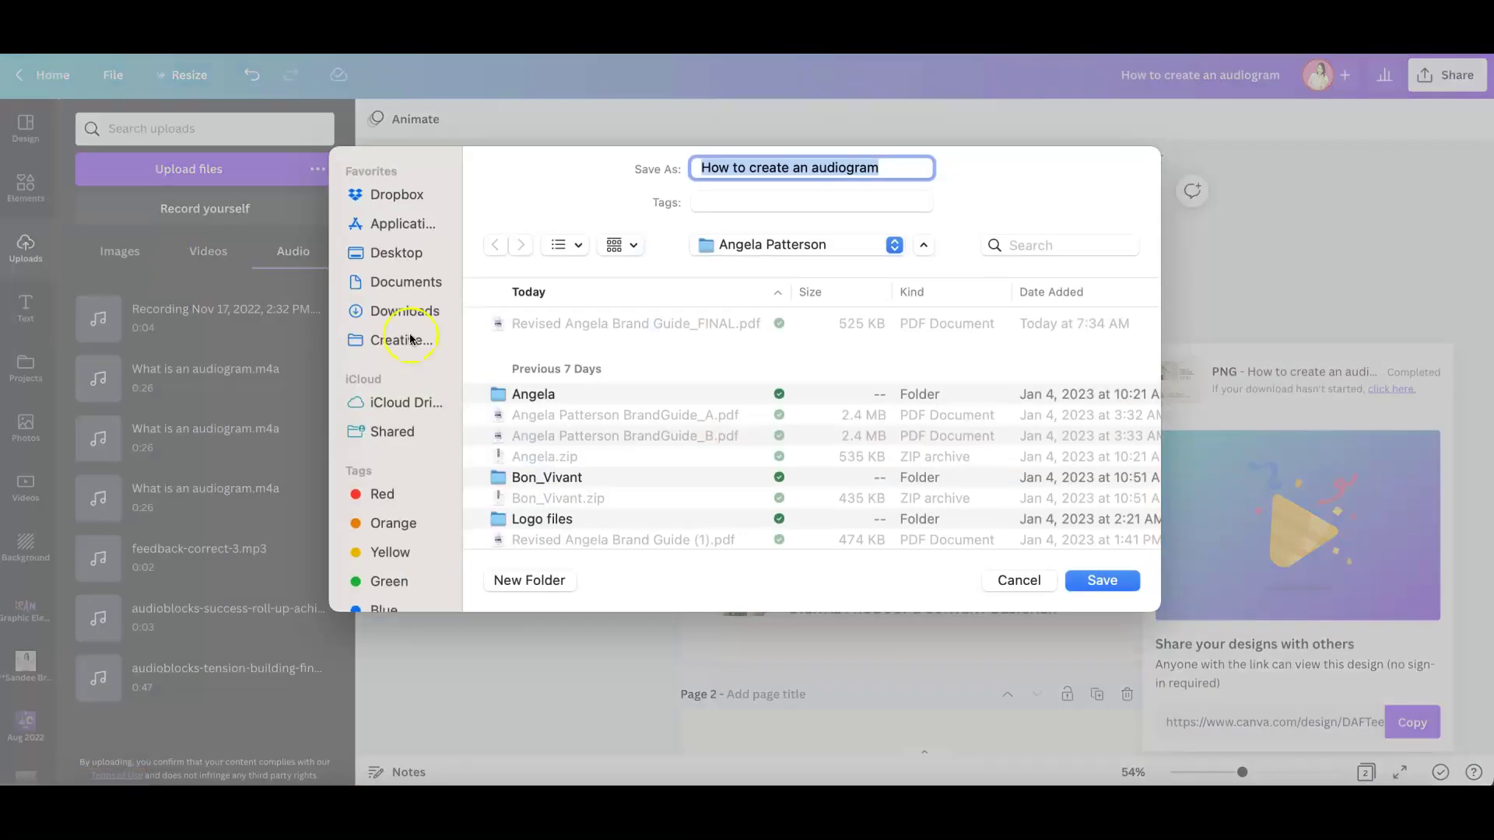
left_click(397, 251)
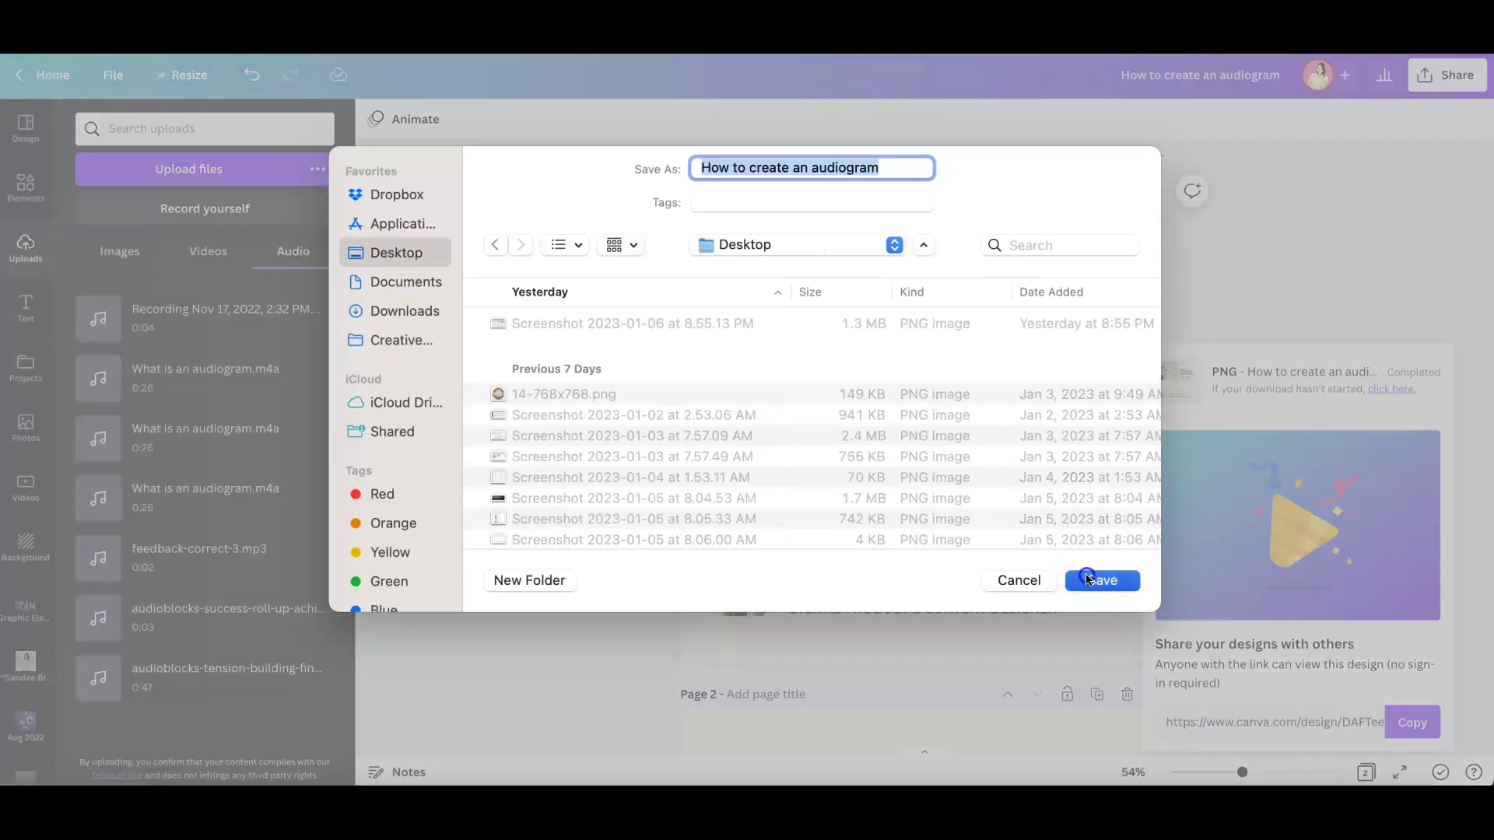
left_click(1101, 580)
left_click(1320, 239)
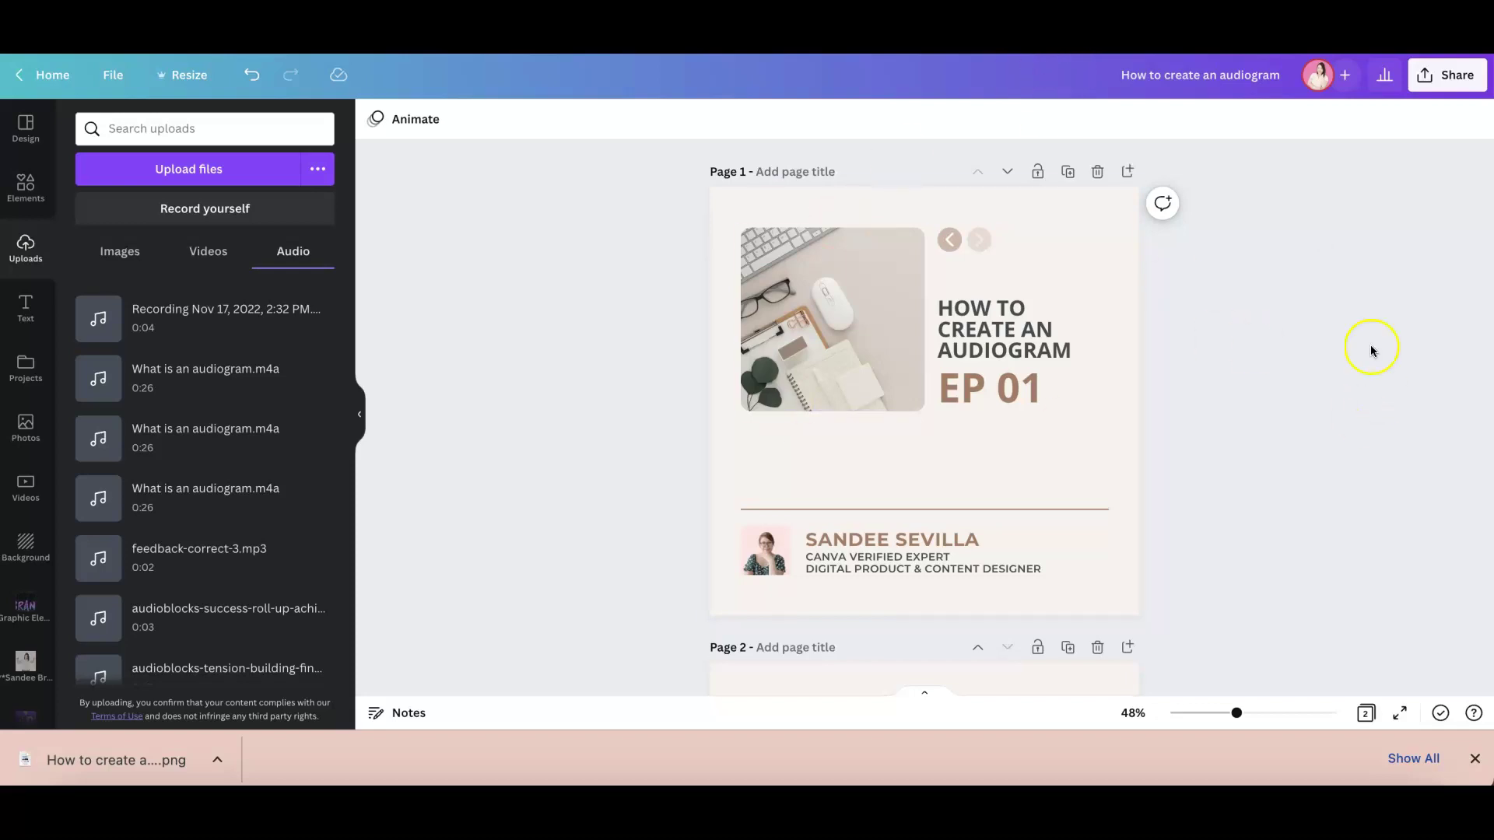
Step: Deselect the divider line in Canva, then create a new video from Wavve's My Videos page
left_click(945, 509)
key("Escape")
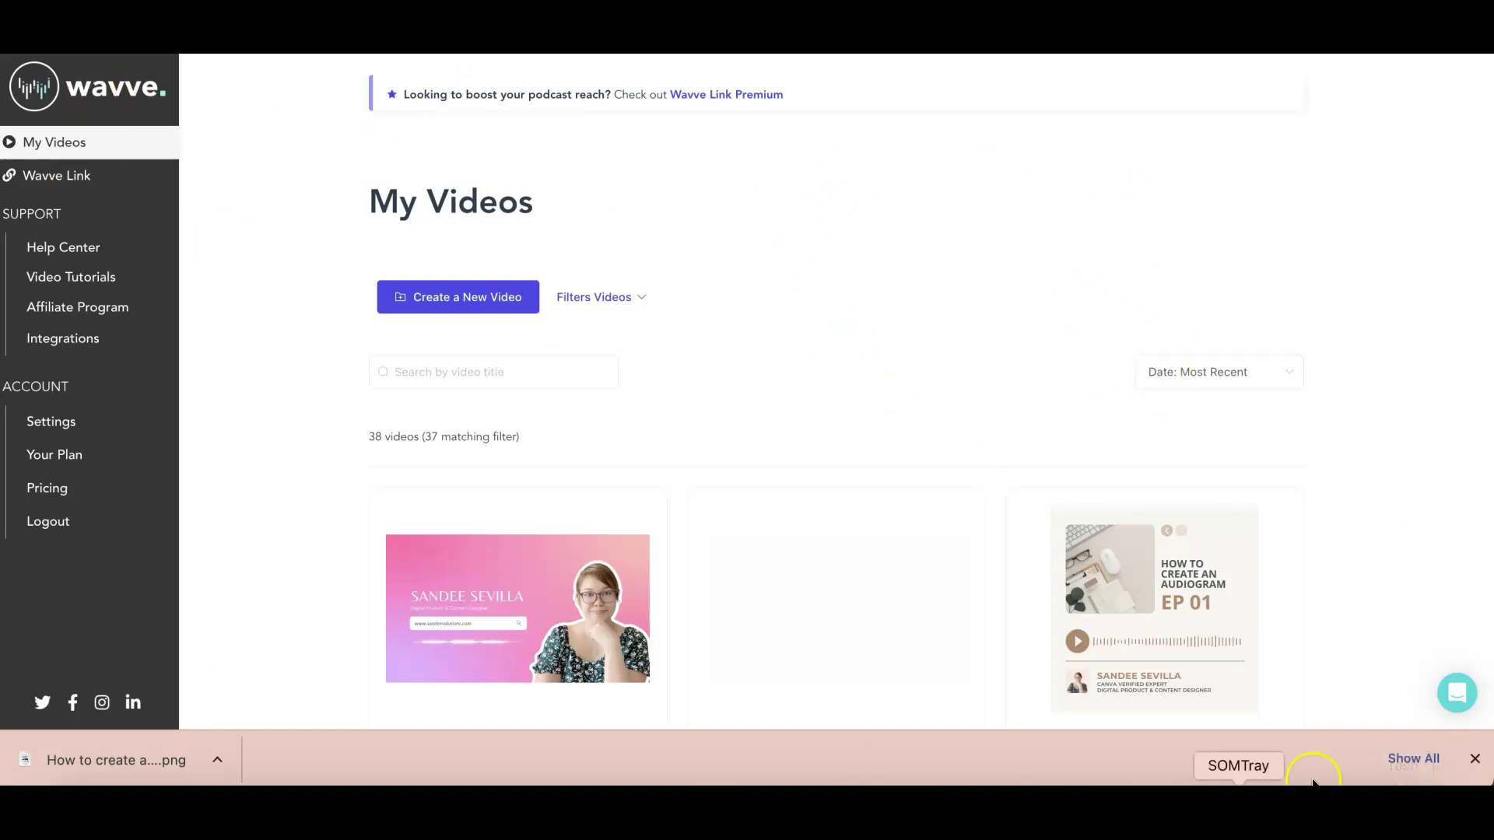
left_click(457, 300)
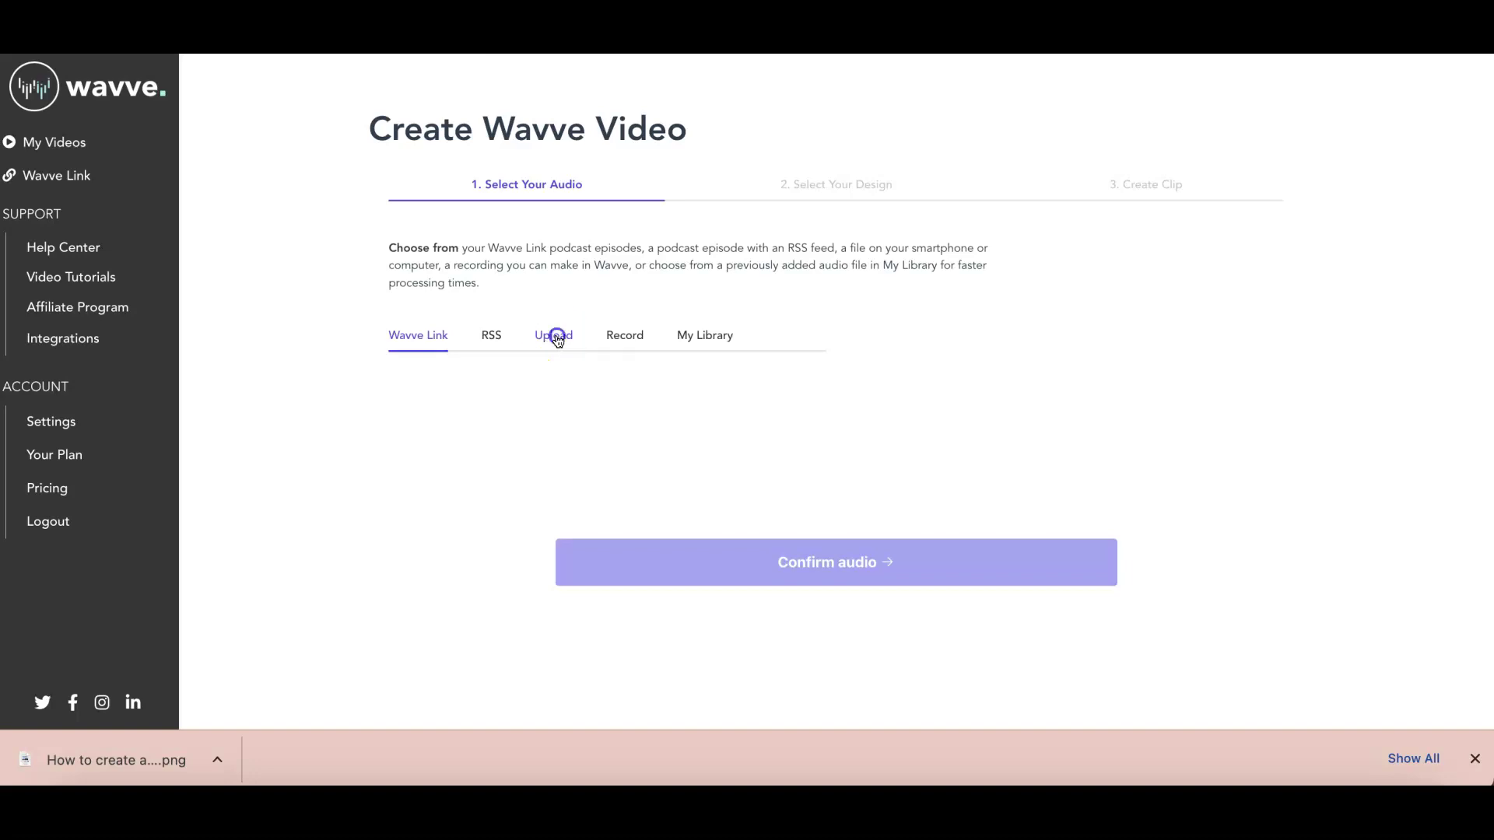
Step: Return to My Videos, log back in, and restart a new Wavve video
left_click(552, 338)
left_click(436, 400)
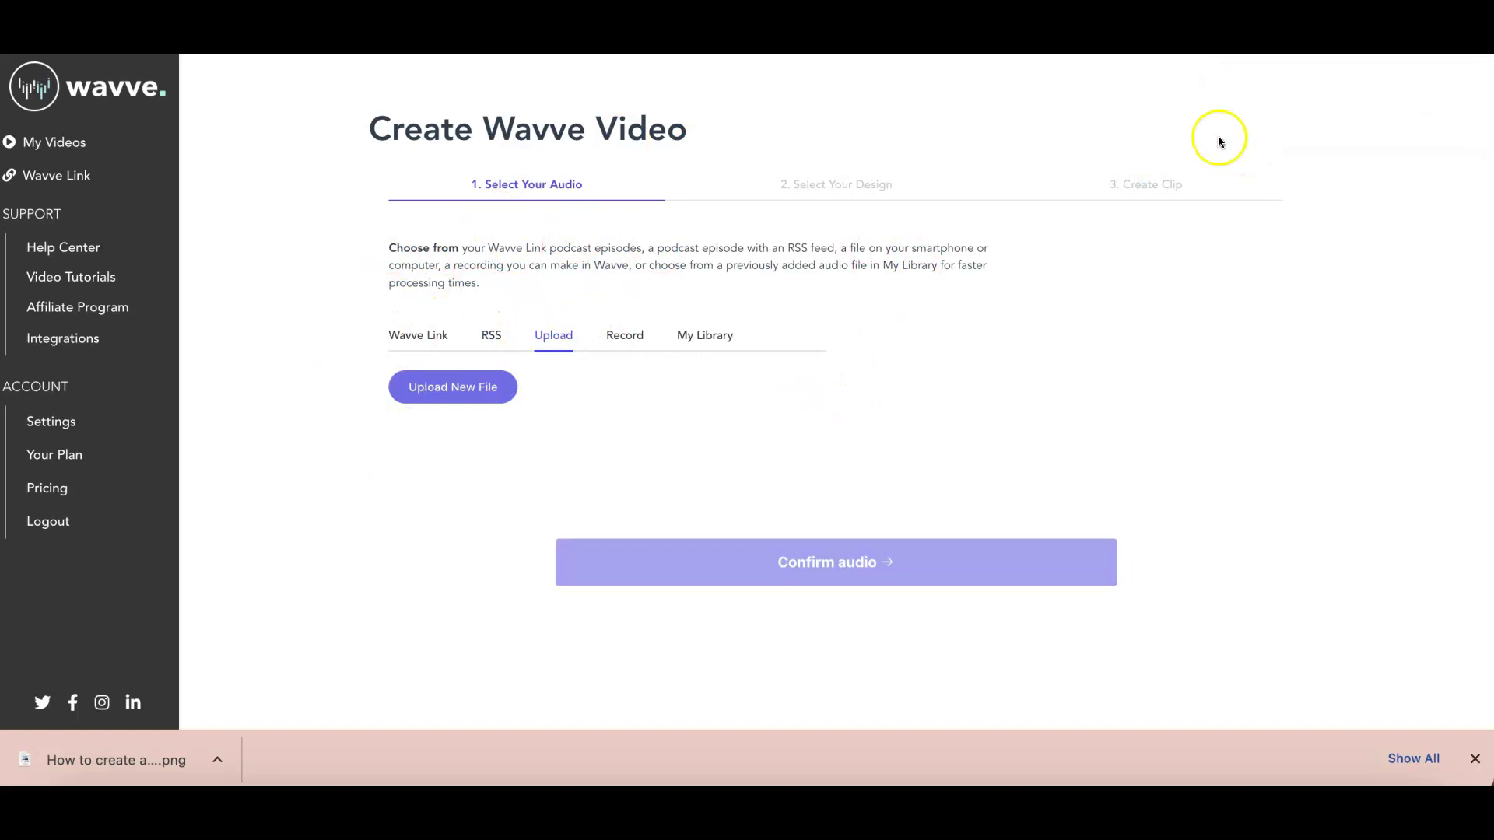
left_click(49, 141)
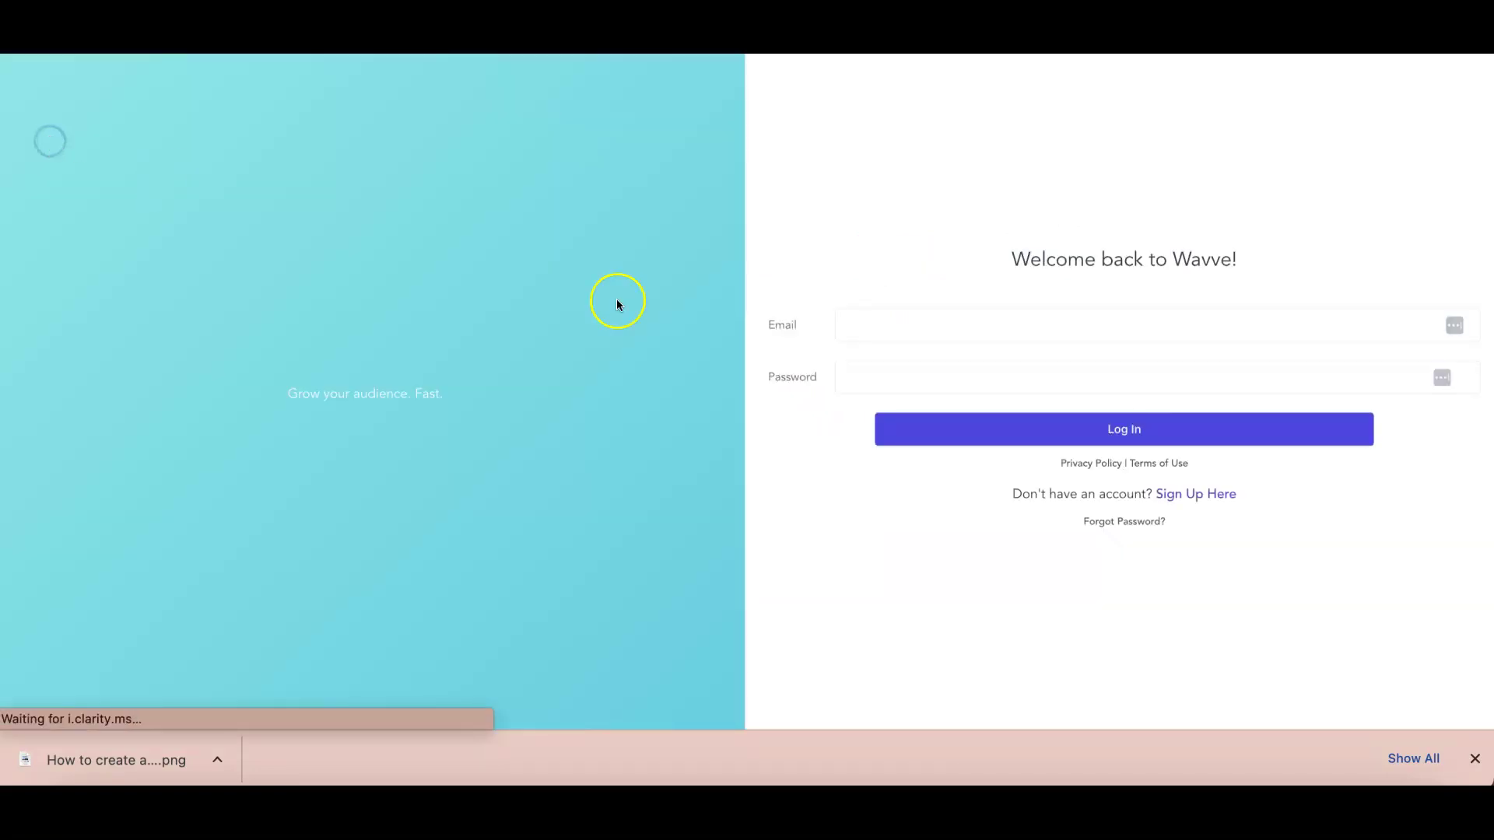
left_click(1046, 435)
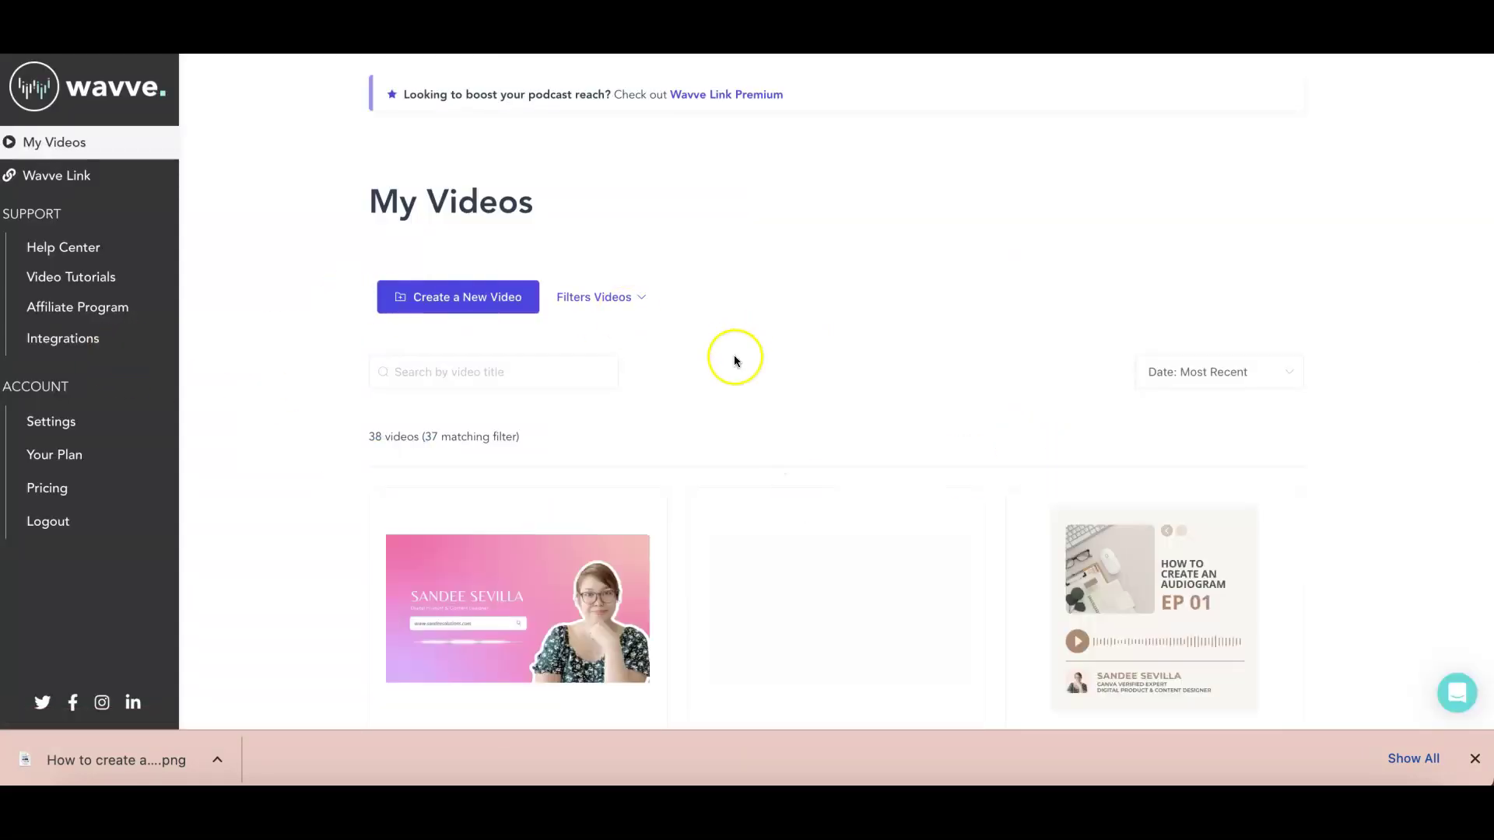
left_click(478, 297)
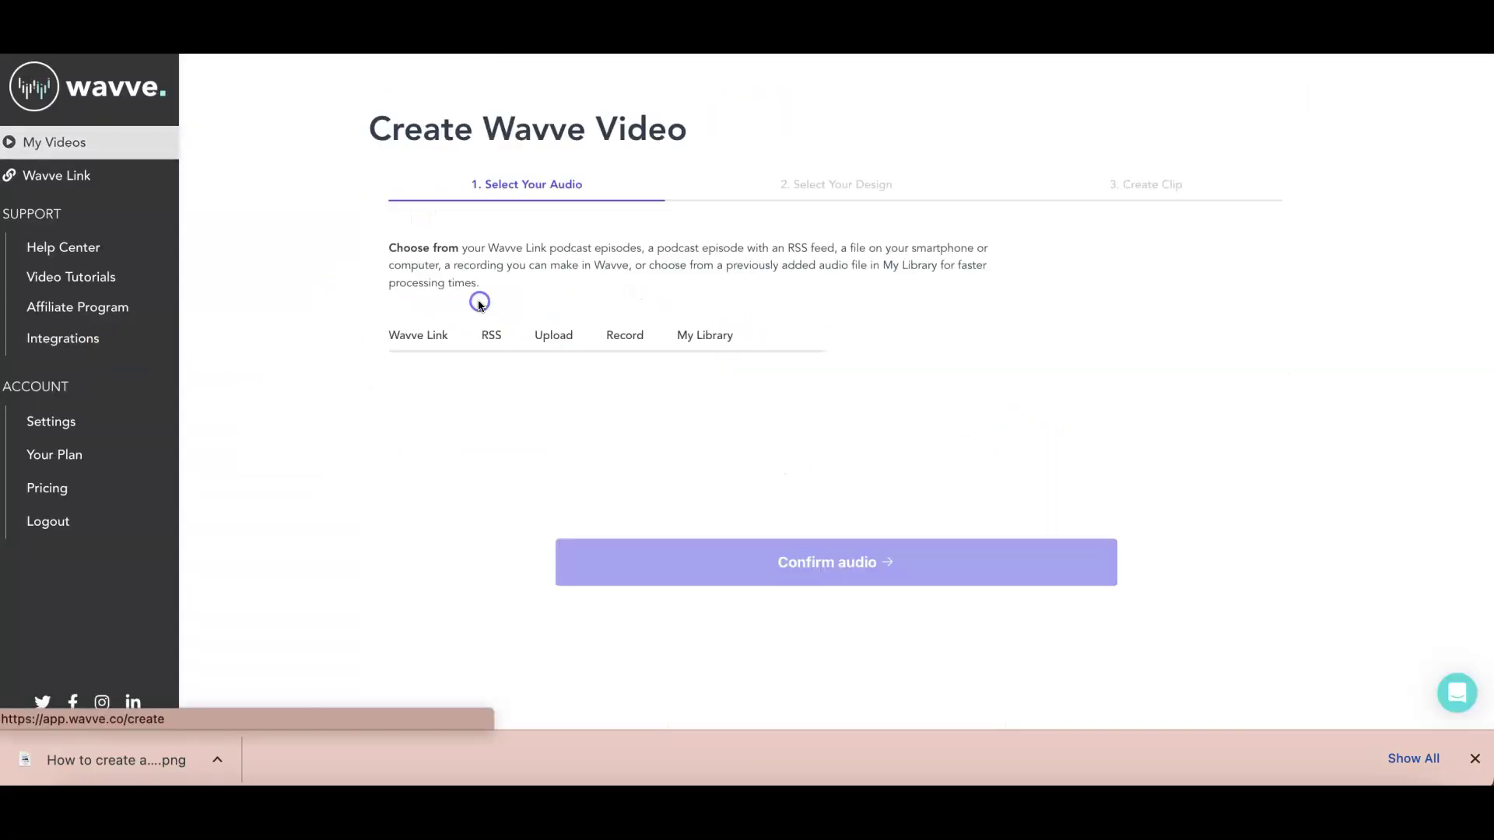
Step: Upload 'What is an audiogram.m4a' from the Desktop as the audio and confirm it
left_click(558, 346)
left_click(455, 389)
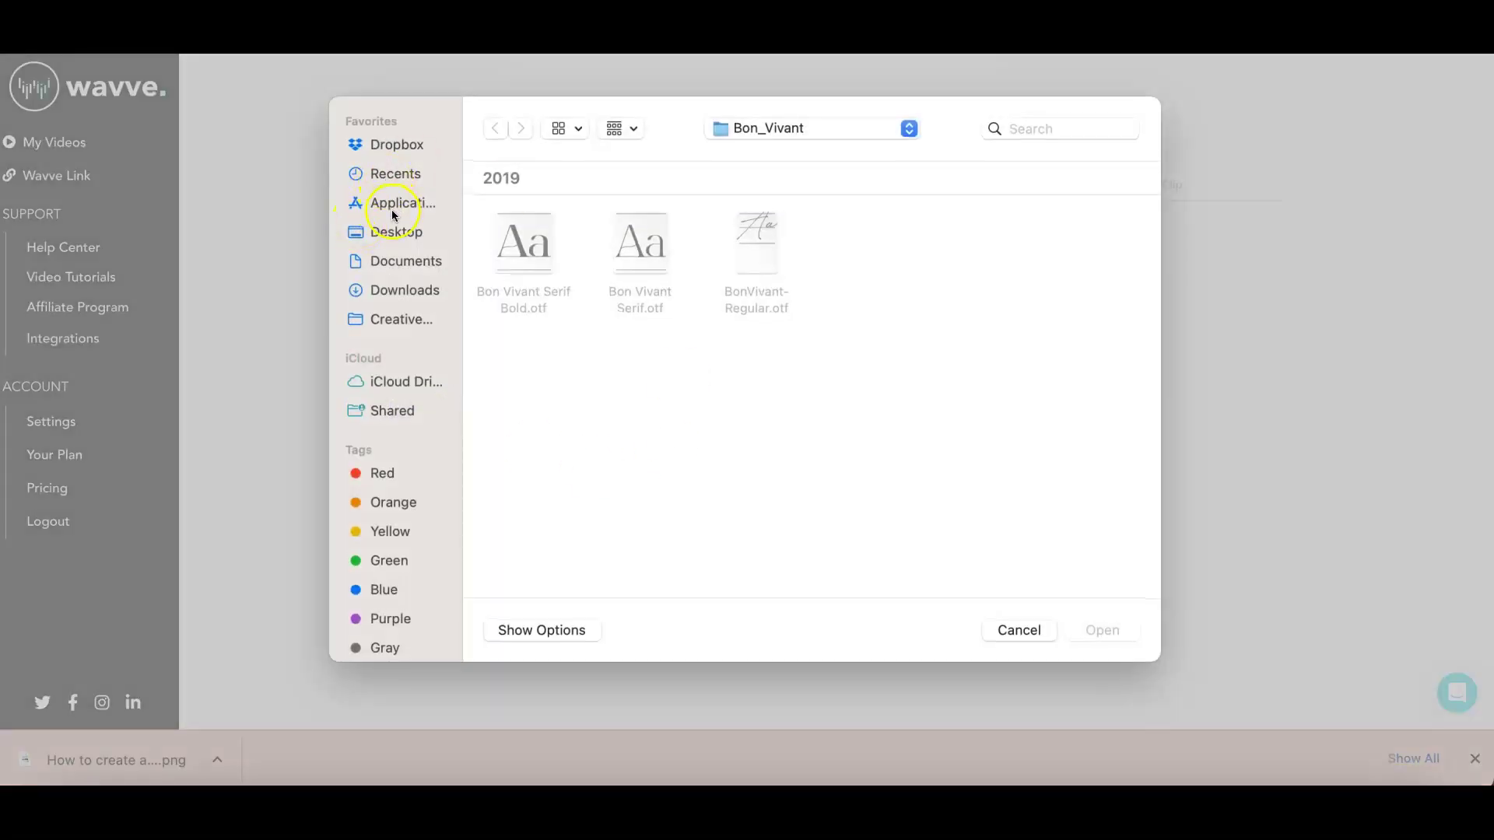
left_click(393, 231)
scroll(615, 397, "down", 5)
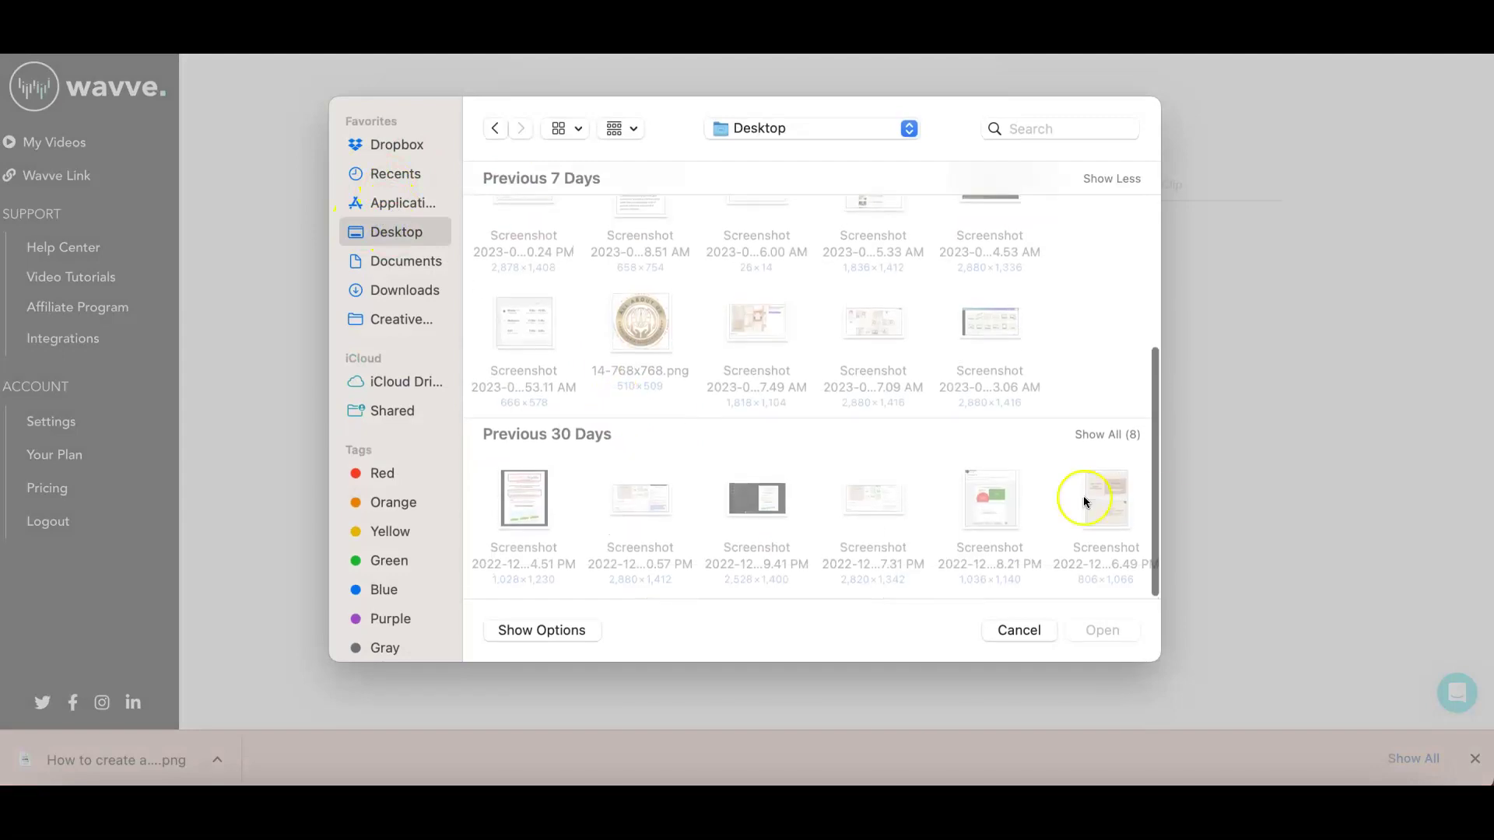
left_click(1107, 434)
scroll(895, 467, "down", 3)
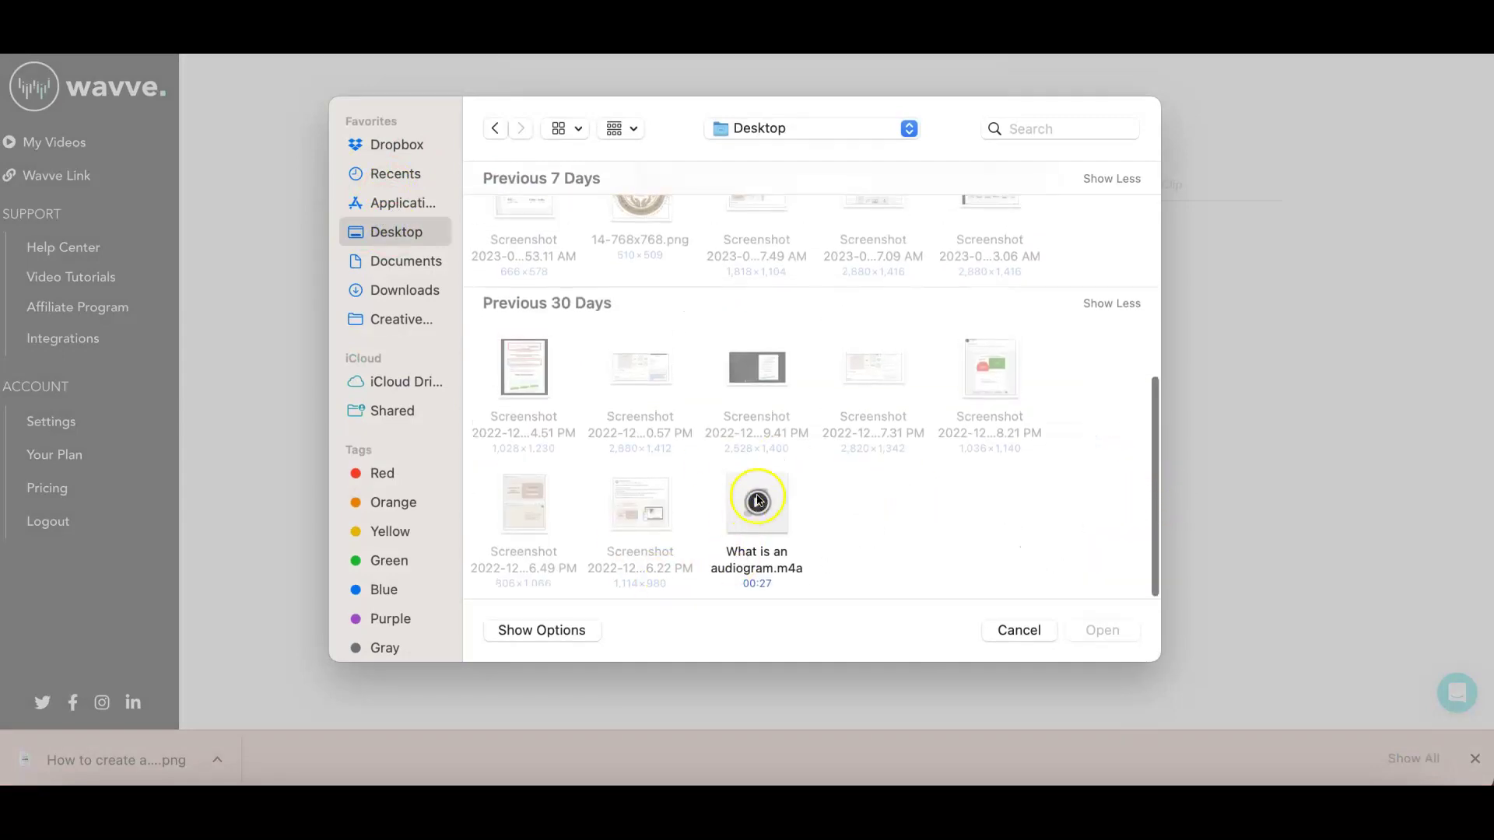
left_click(757, 501)
left_click(1100, 628)
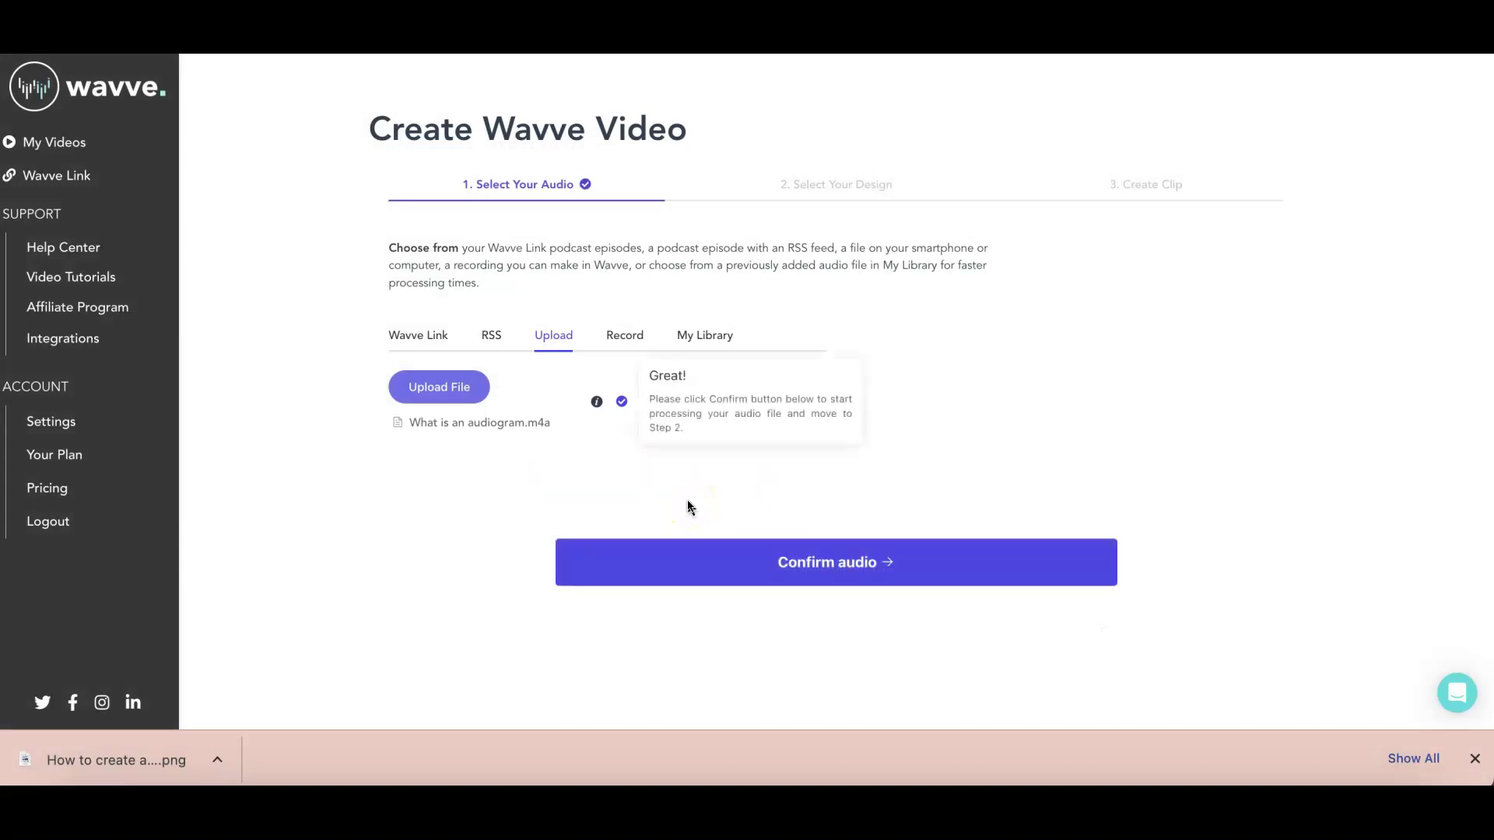
left_click(770, 567)
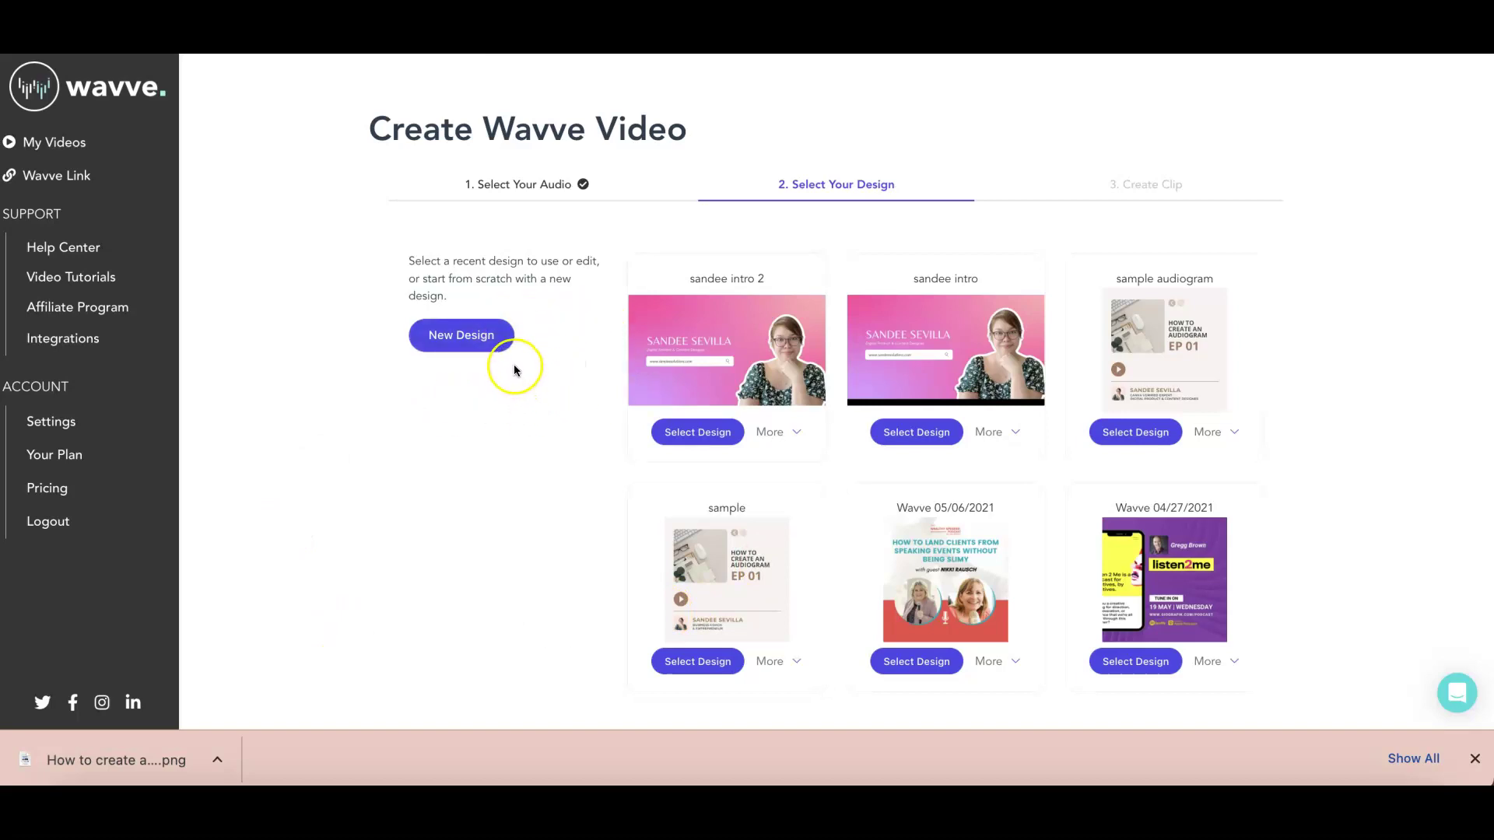
Step: Start a new design from scratch and look over the design dimension options
left_click(472, 342)
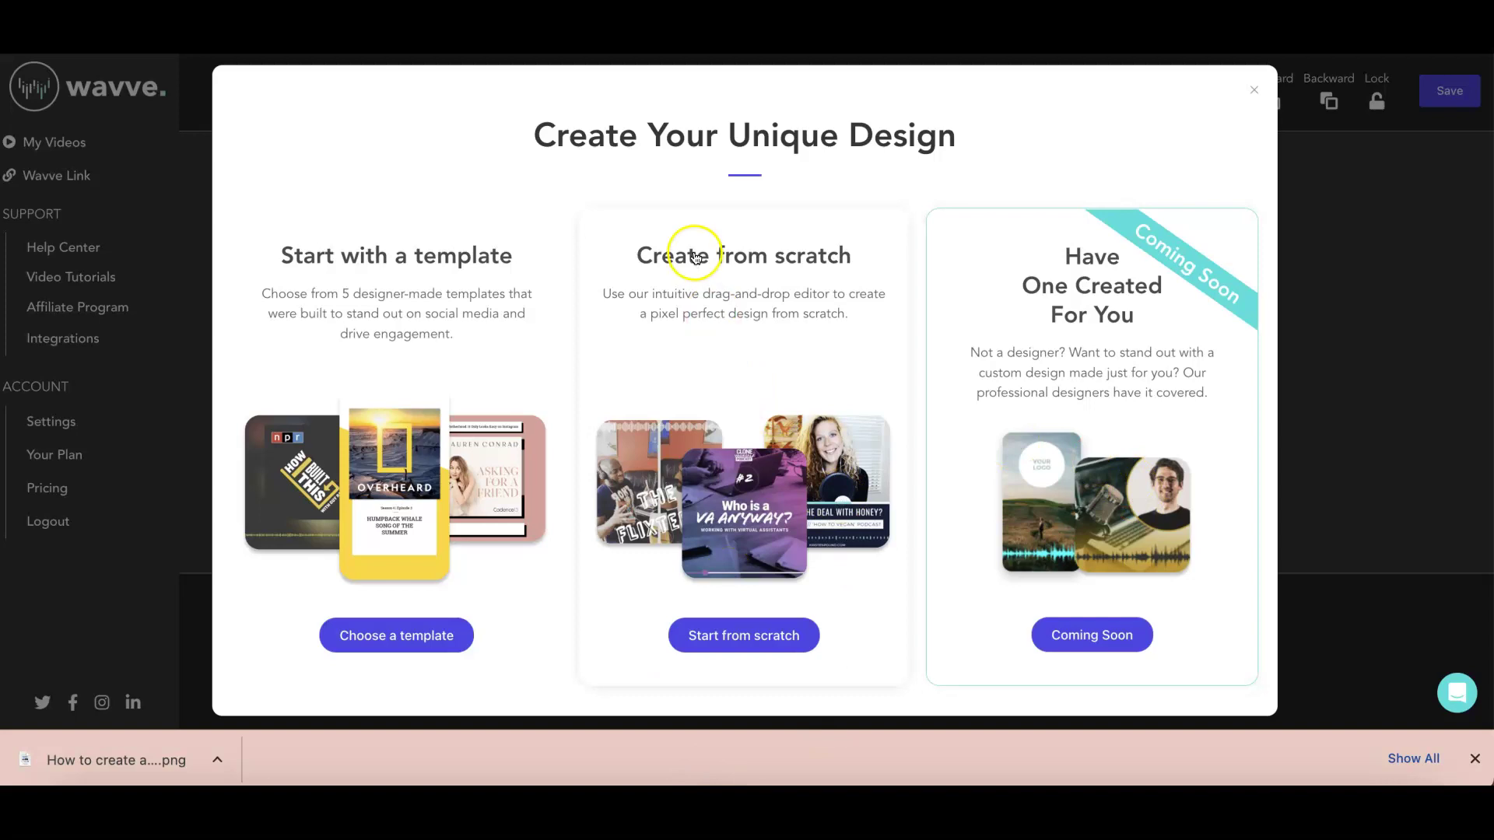
left_click(747, 642)
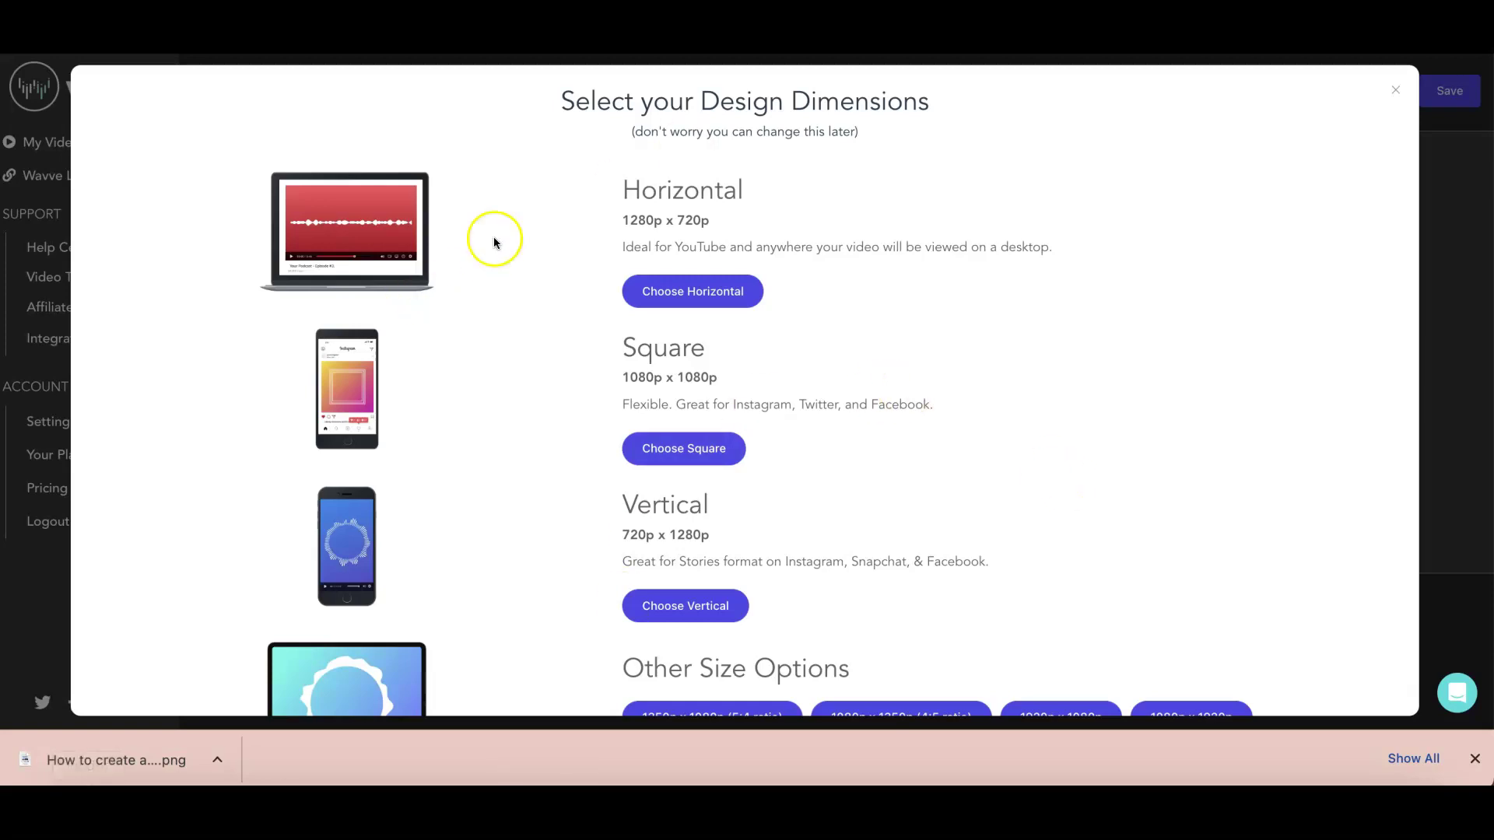
scroll(514, 241, "down", 1)
scroll(533, 241, "up", 1)
scroll(487, 537, "down", 2)
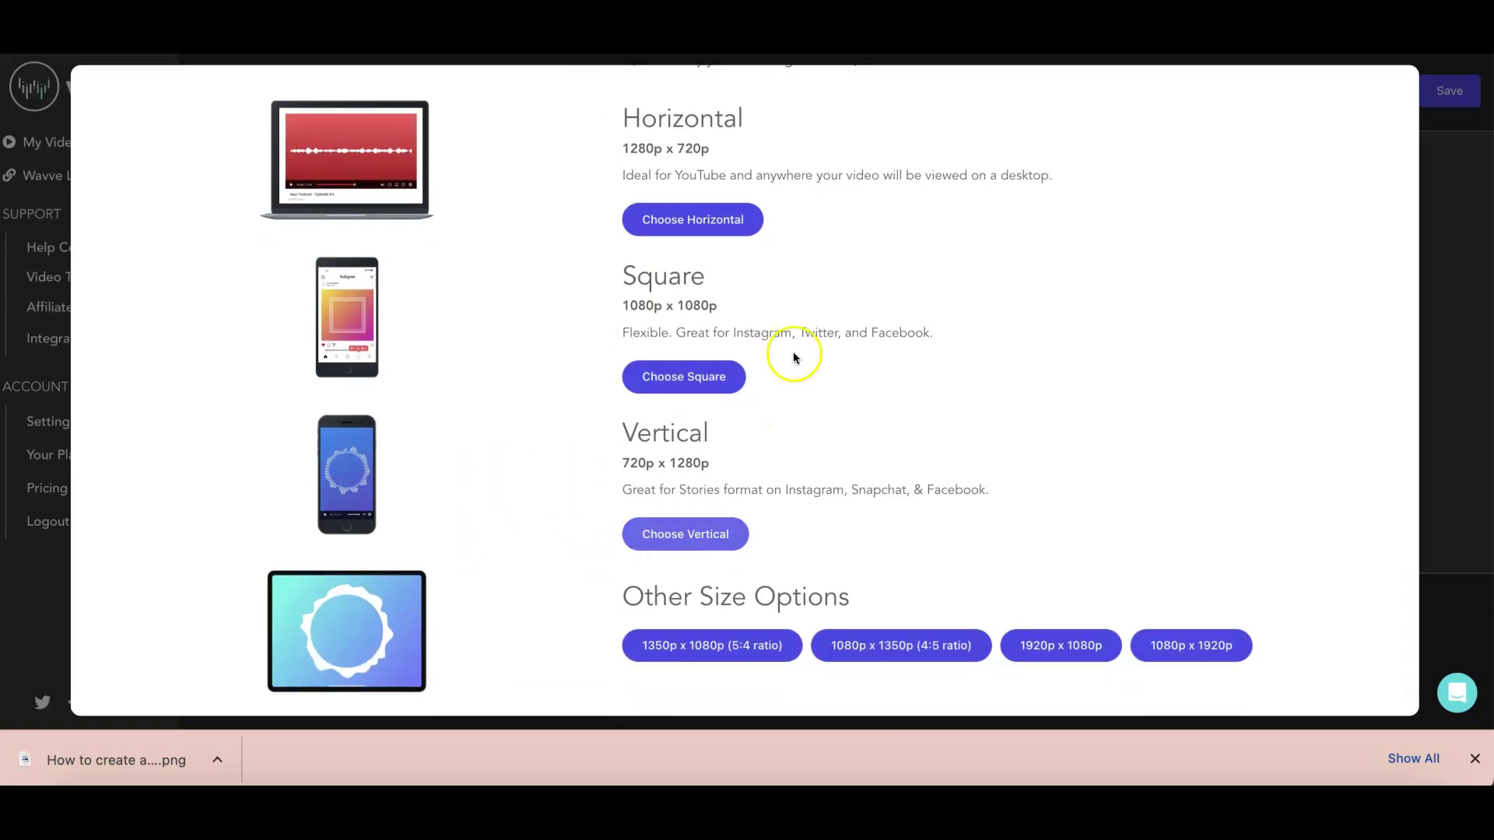
scroll(793, 350, "up", 2)
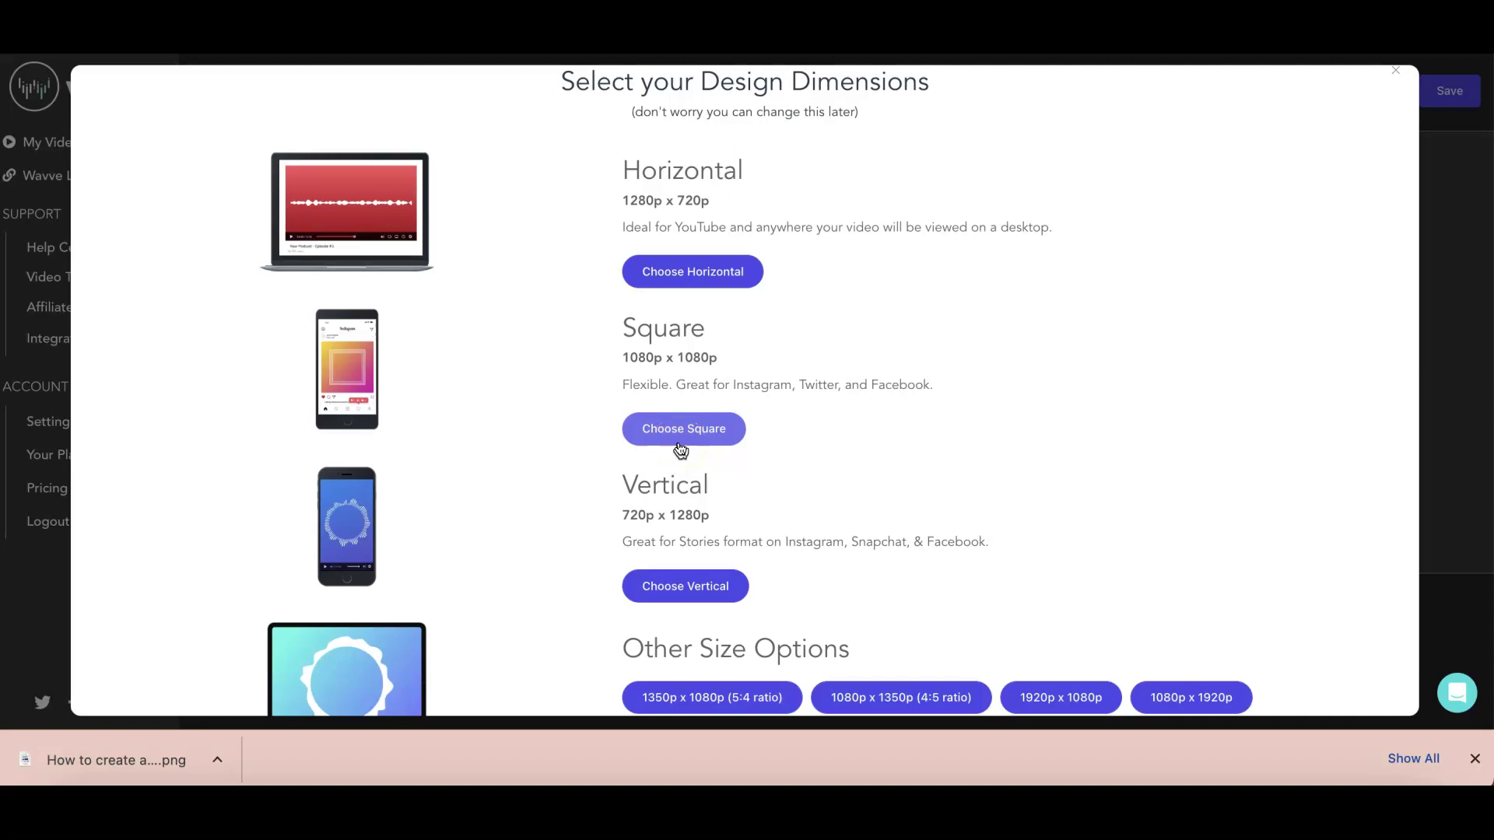
Step: Make the canvas square 1080 x 1080 and upload 'How to create an audiogram.png' onto it
left_click(667, 430)
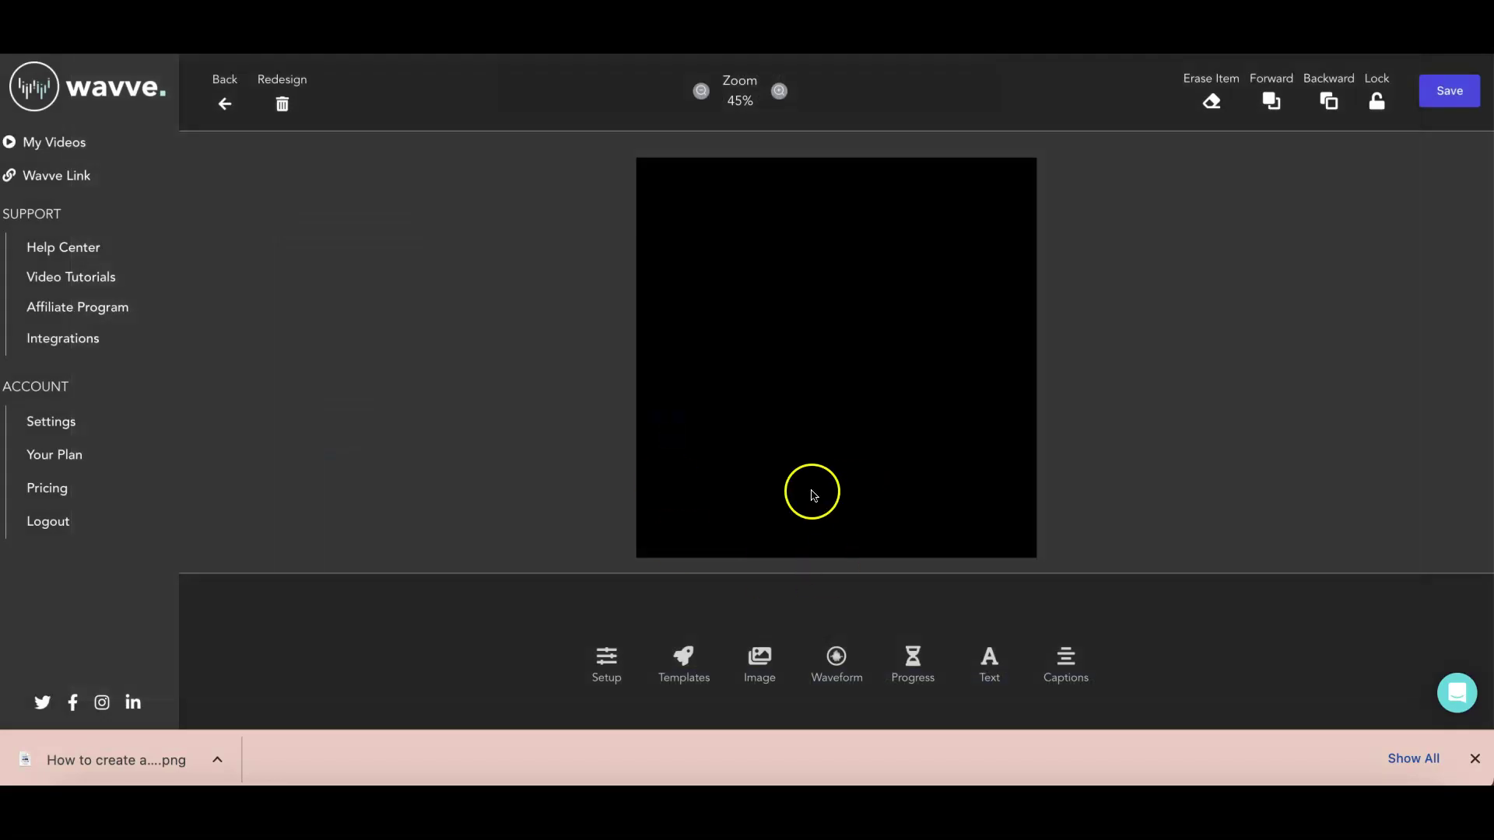
left_click(767, 660)
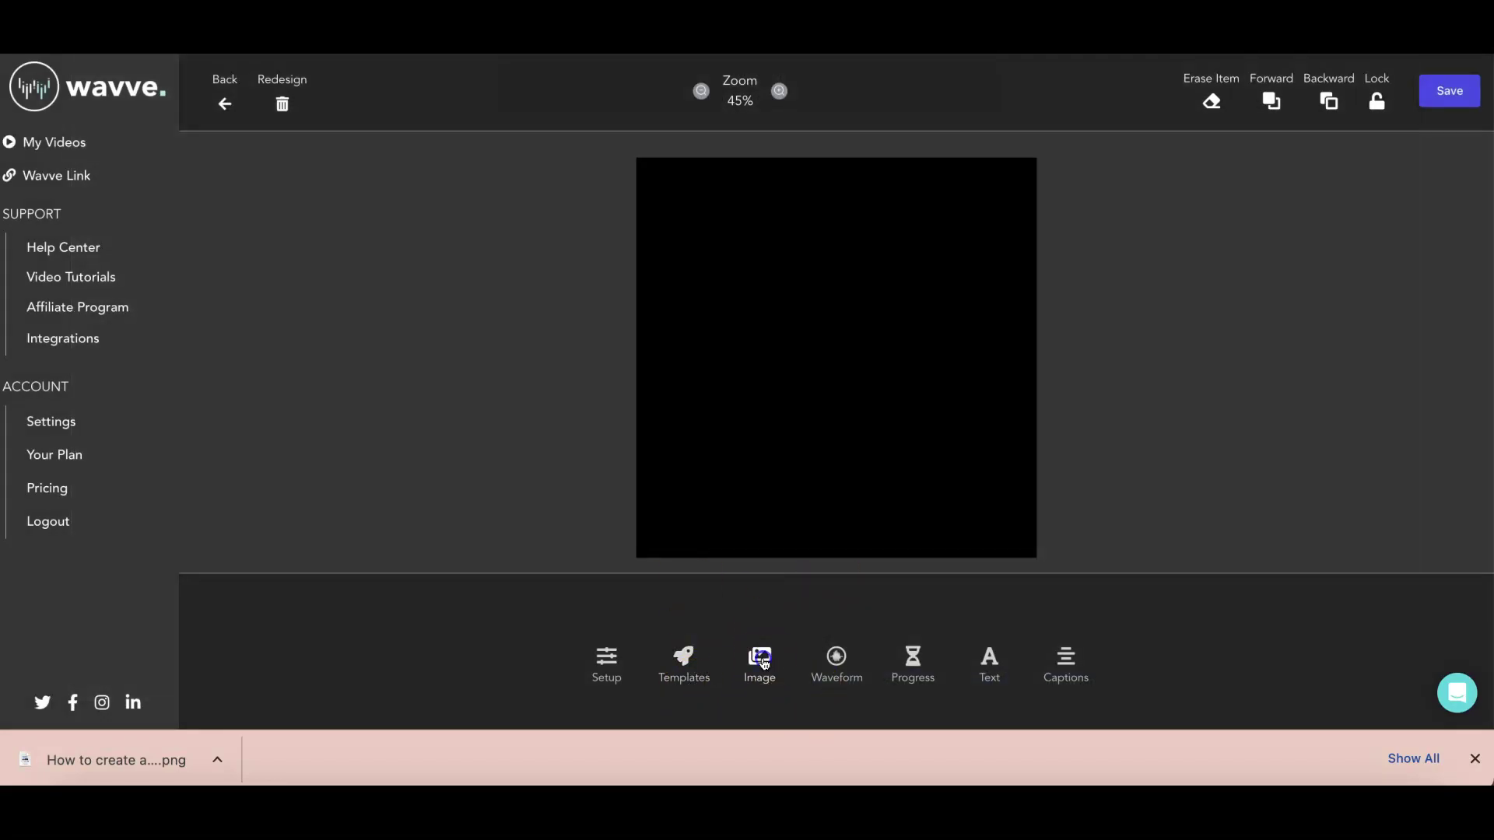
left_click(712, 683)
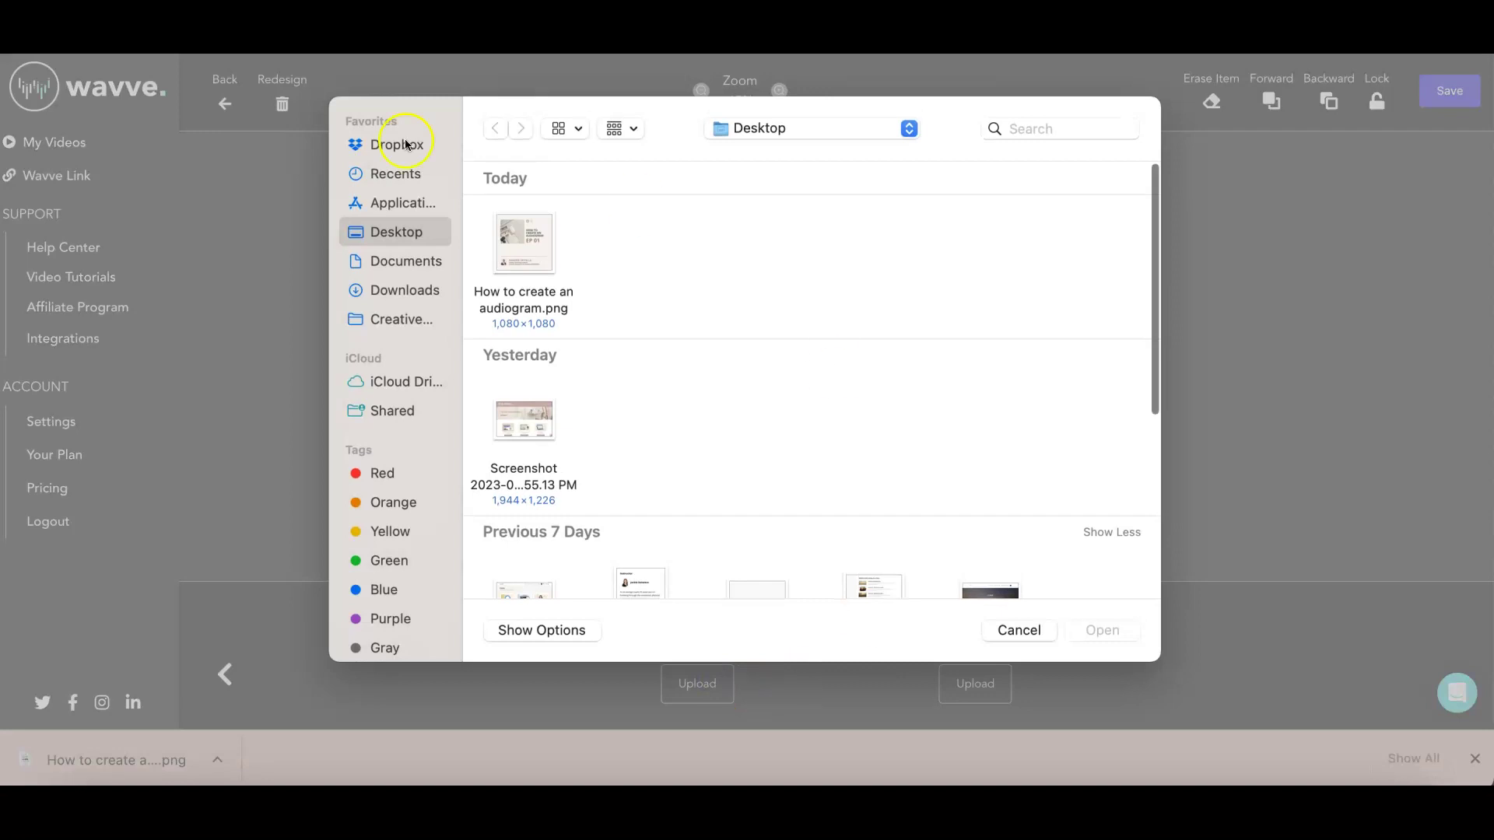
left_click(537, 241)
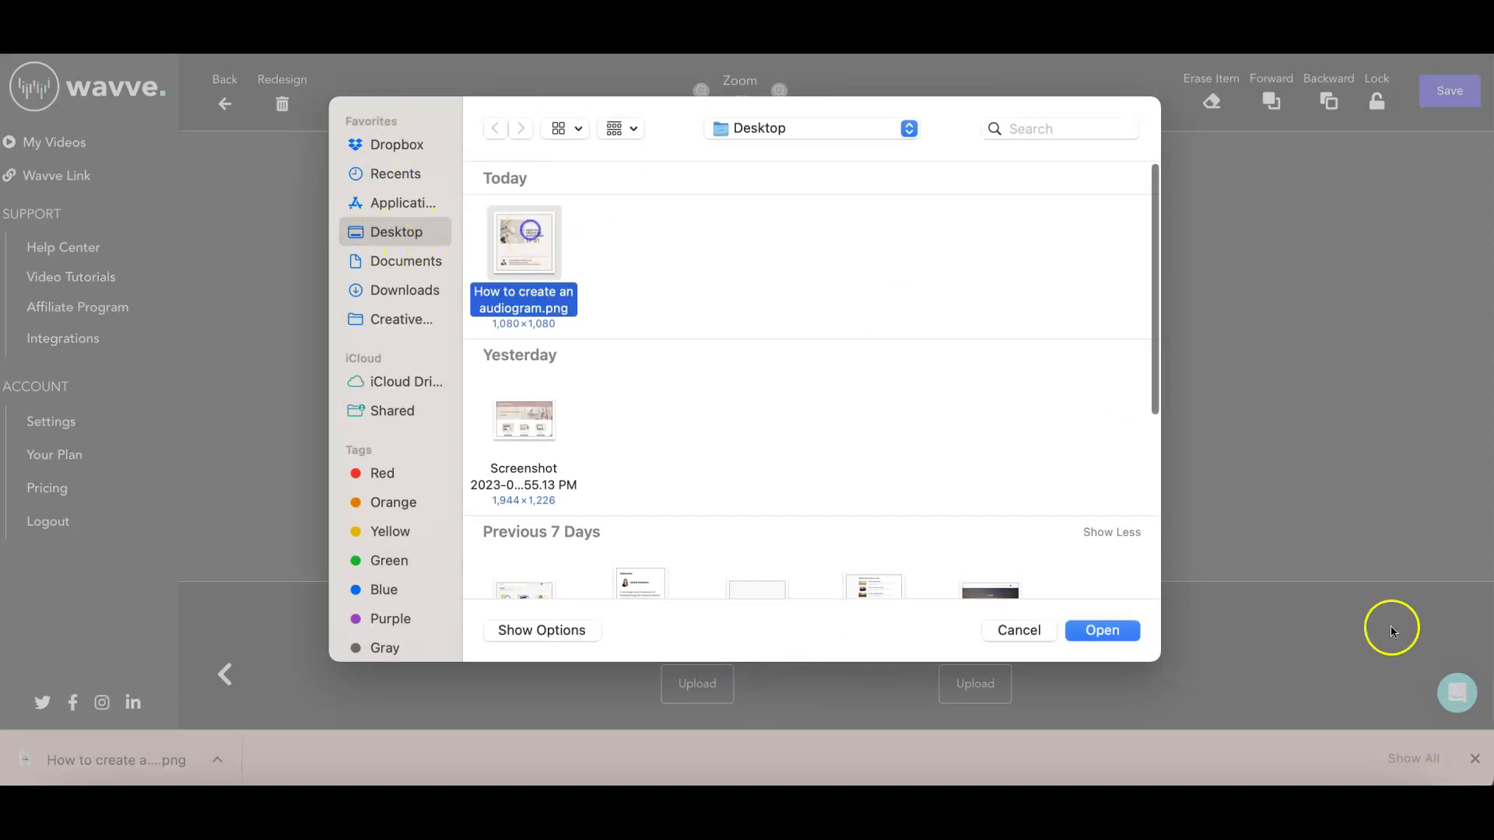
left_click(1107, 631)
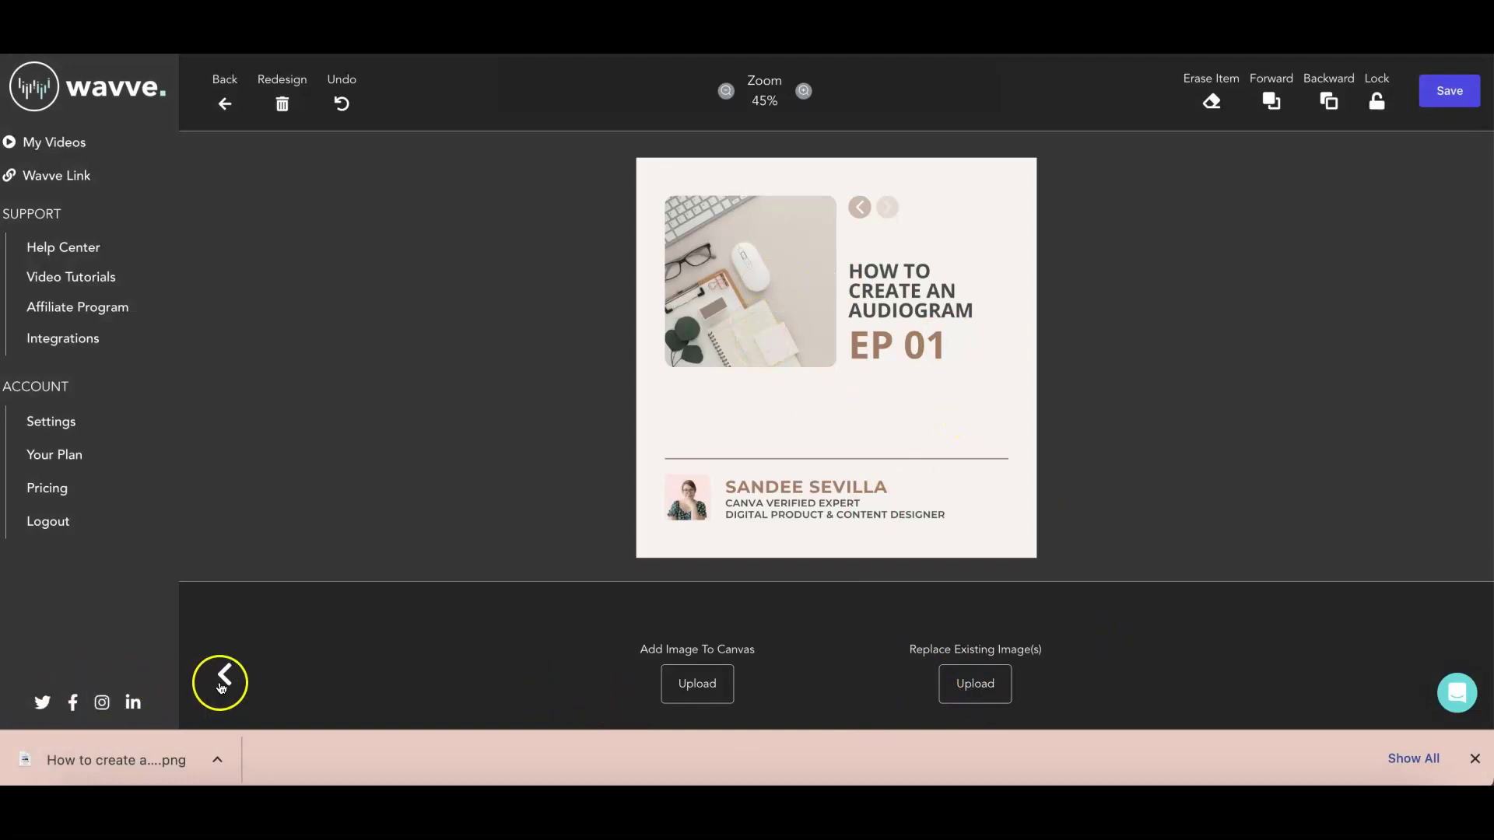
left_click(223, 680)
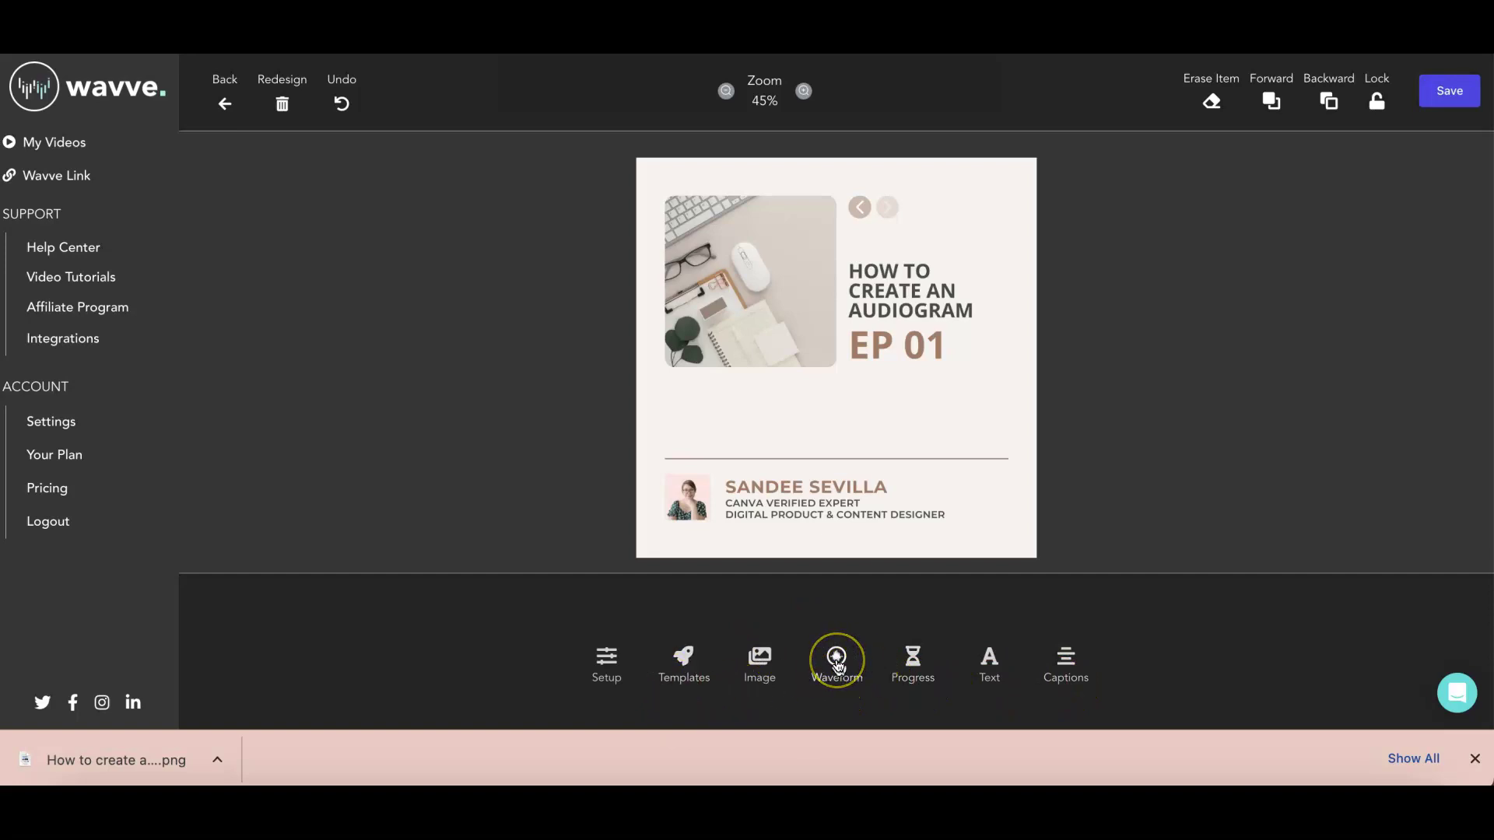
left_click(837, 664)
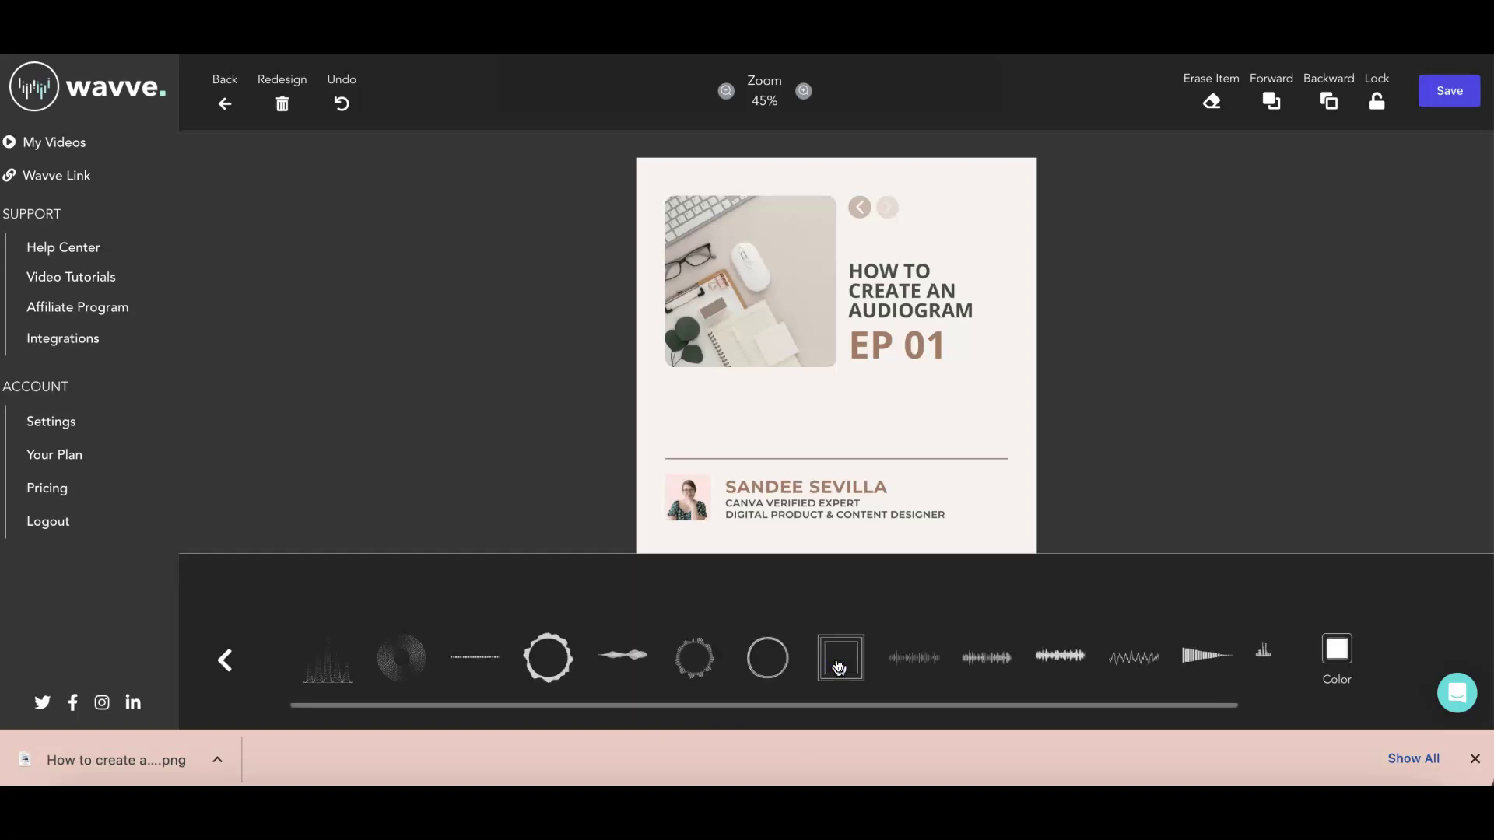
Step: Add a waveform and position it just below the EP 01 title
left_click(838, 669)
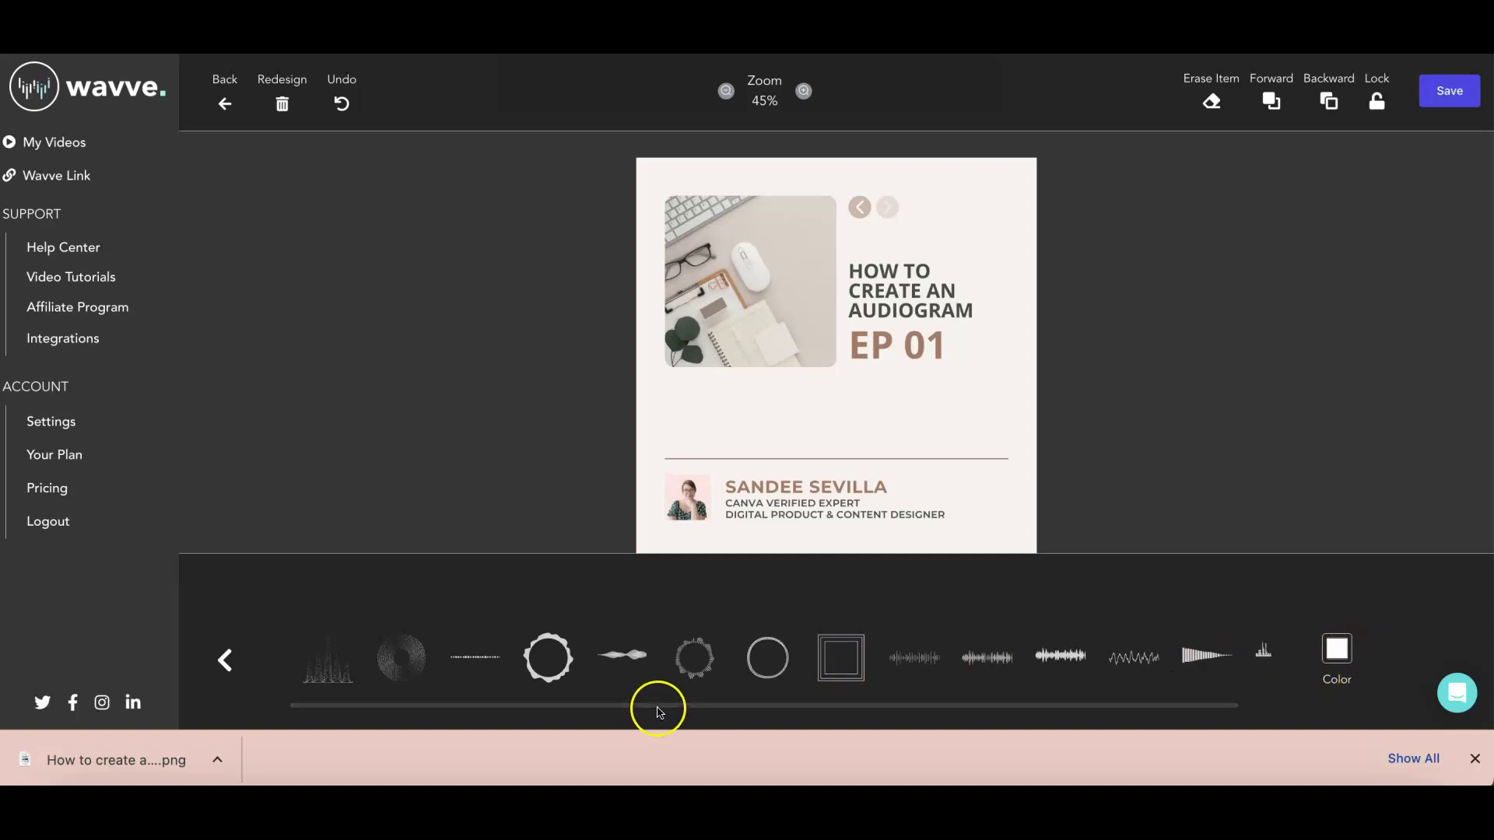
left_click(1026, 658)
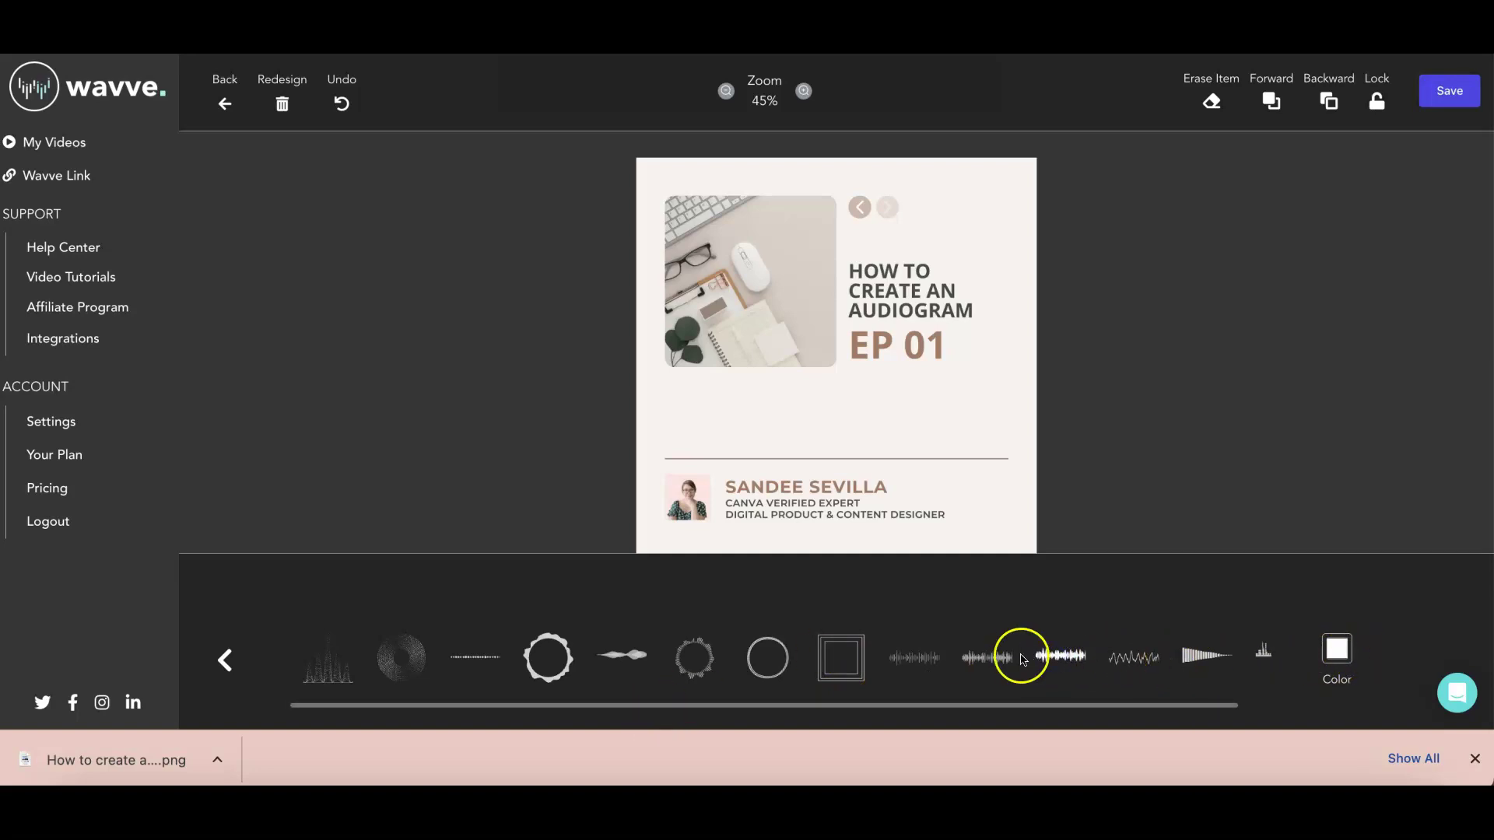
left_click_drag(913, 364, 1007, 418)
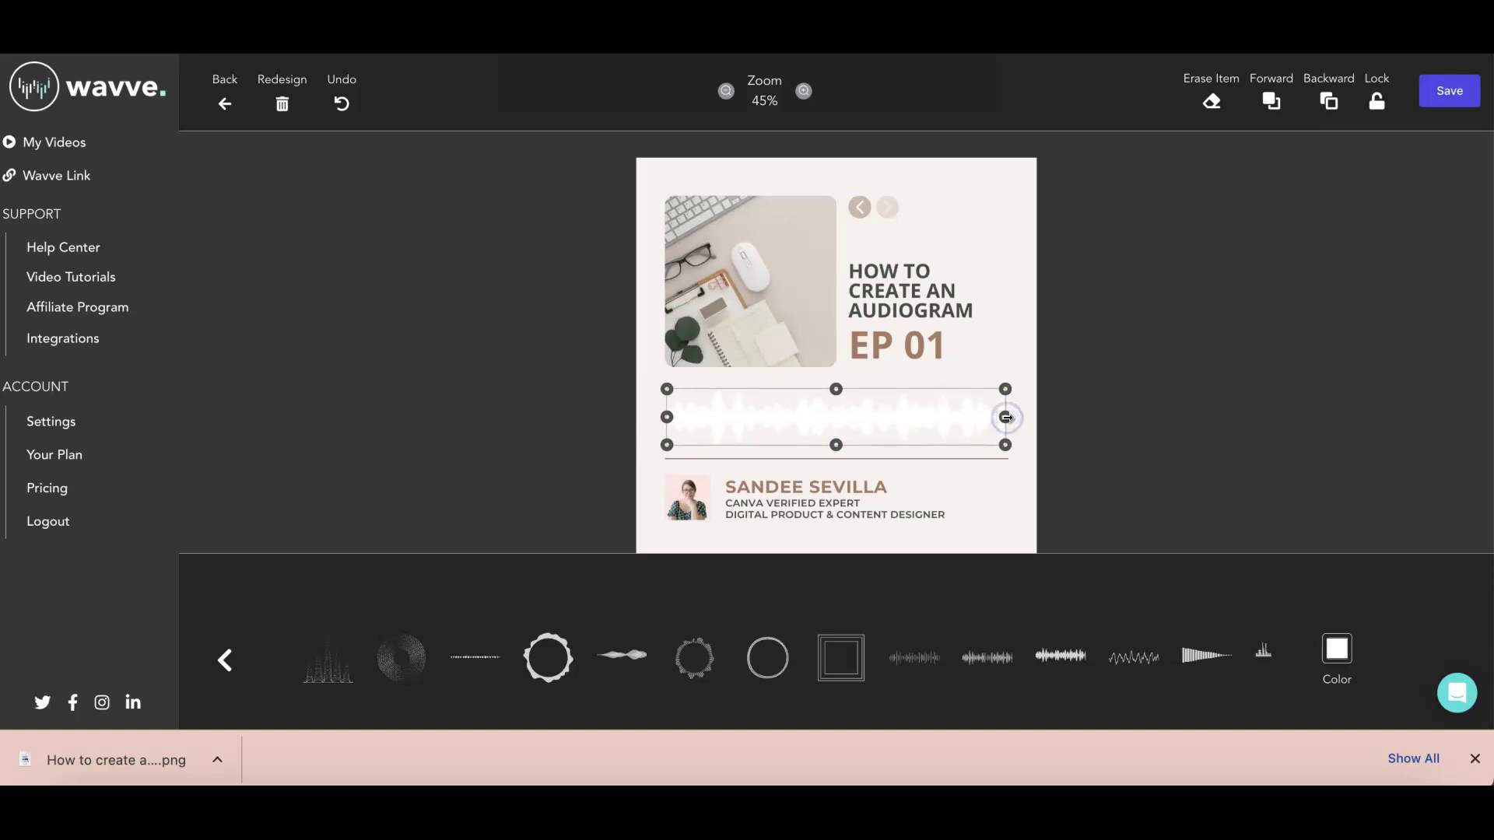
left_click_drag(893, 413, 895, 421)
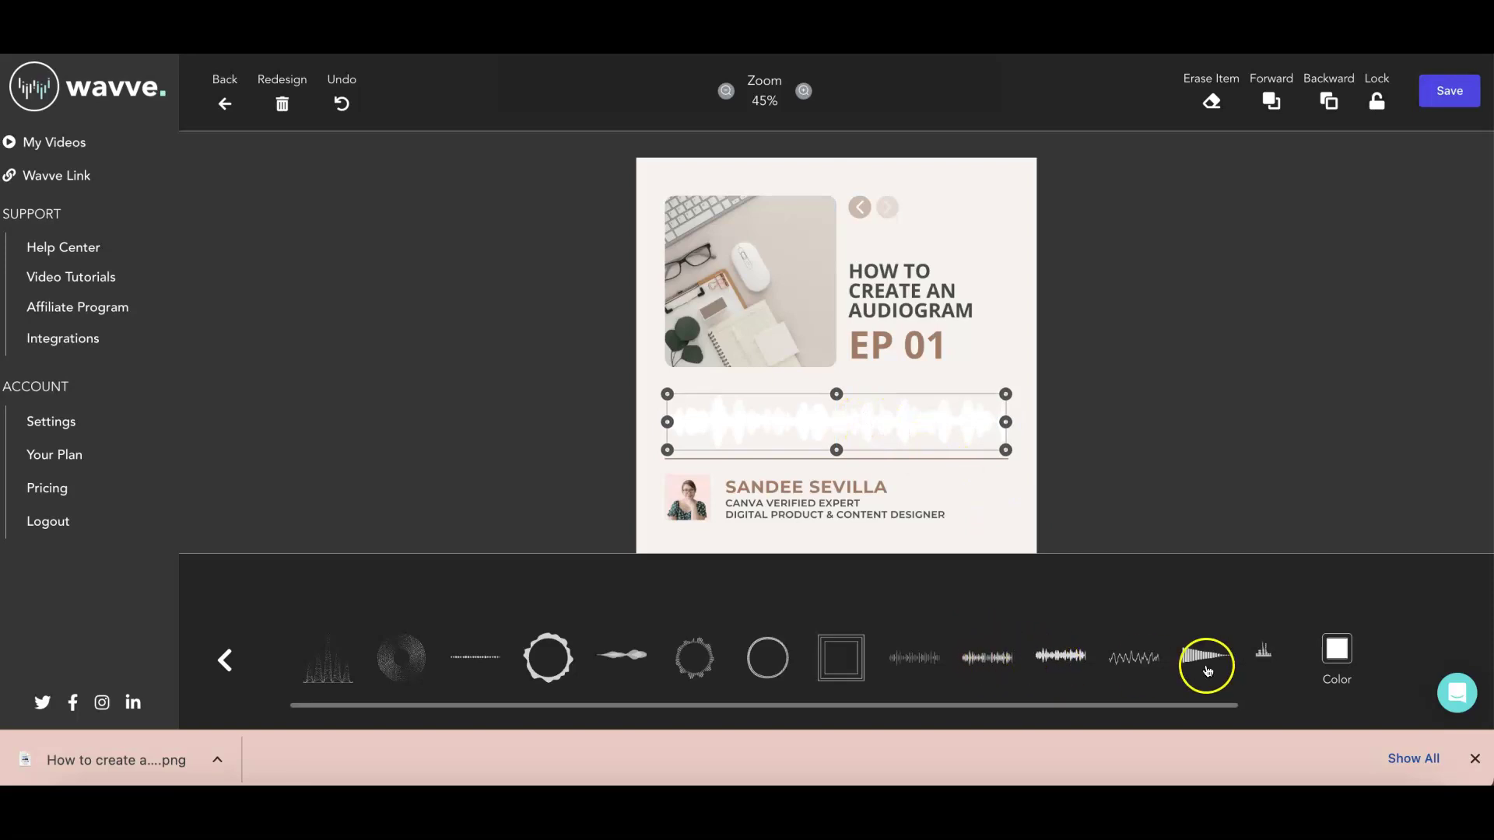
Step: Colour the waveform brown #A87A64 and make it slightly taller
left_click(1335, 652)
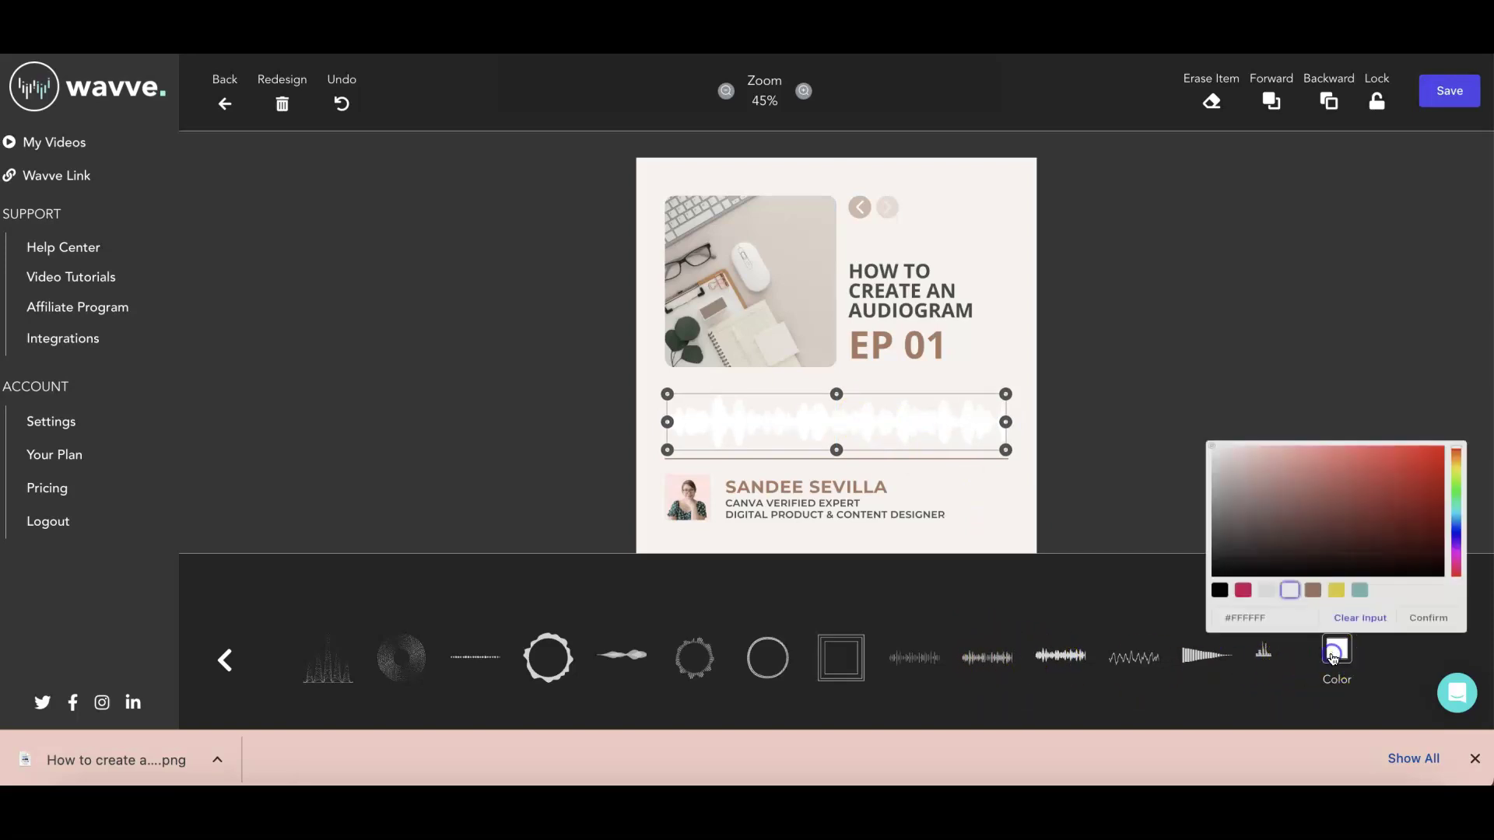
left_click(1314, 587)
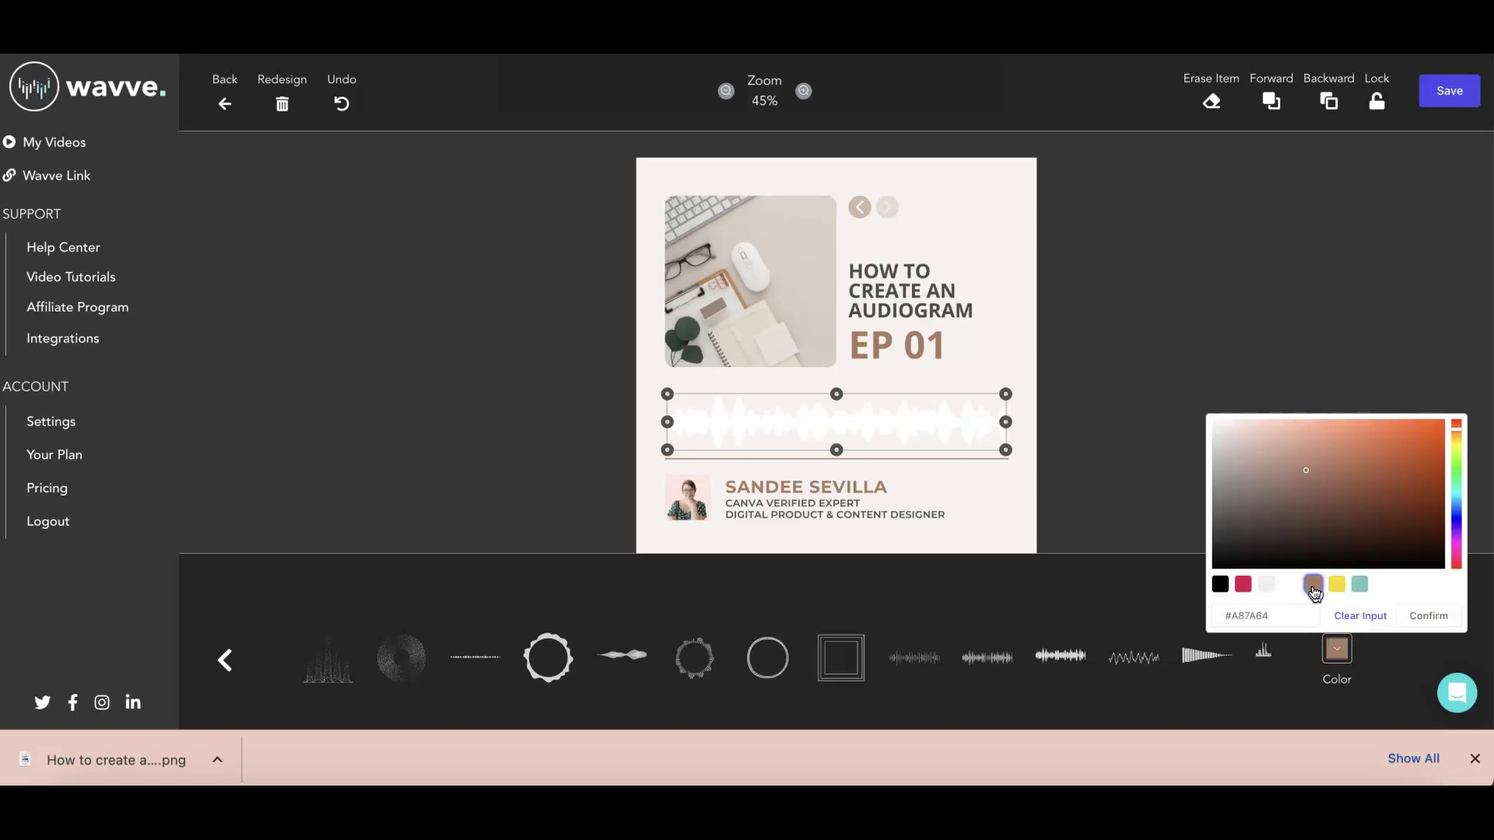
left_click(1281, 618)
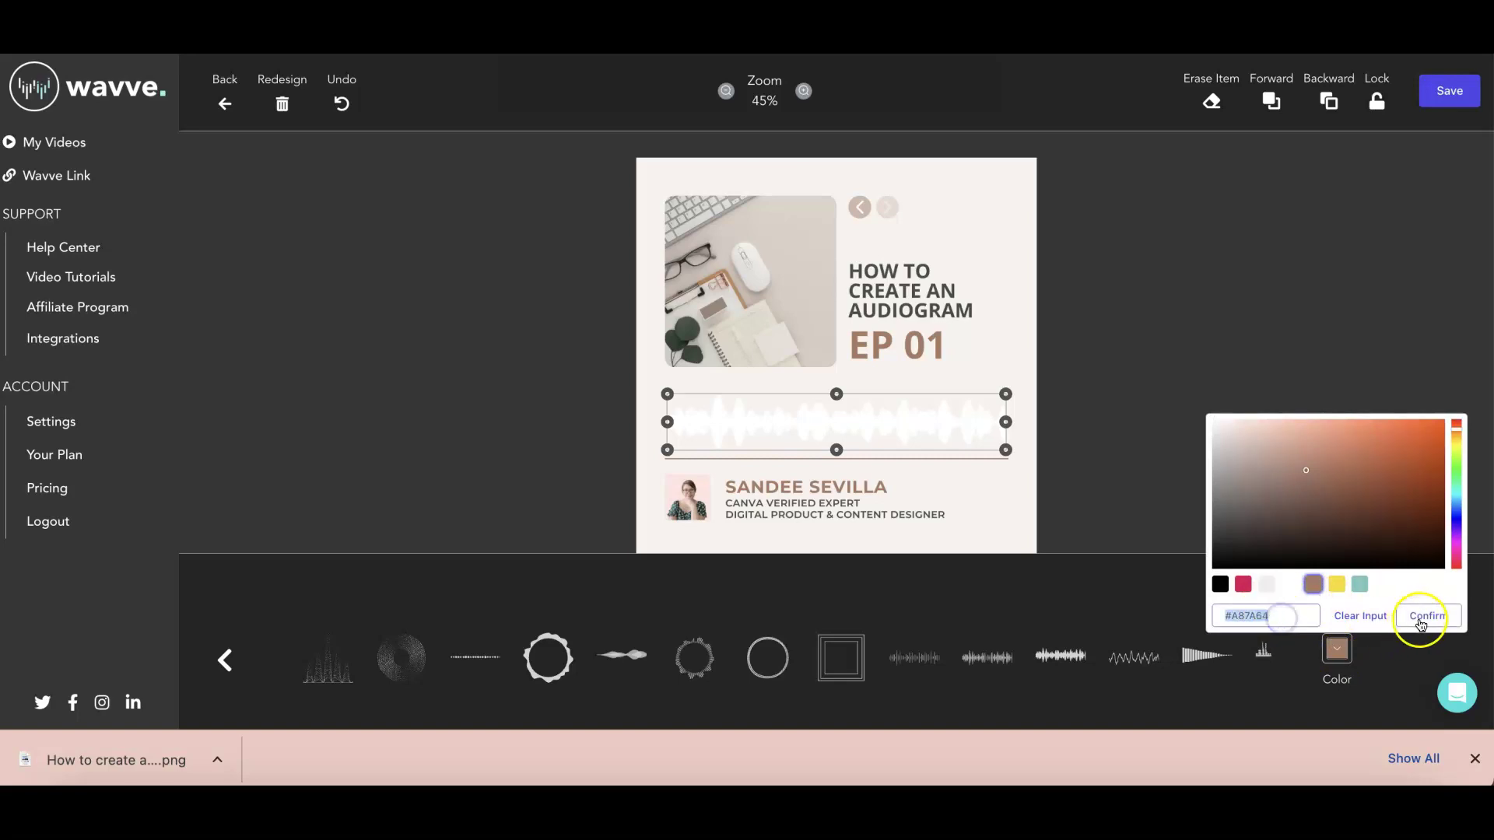
left_click(1425, 618)
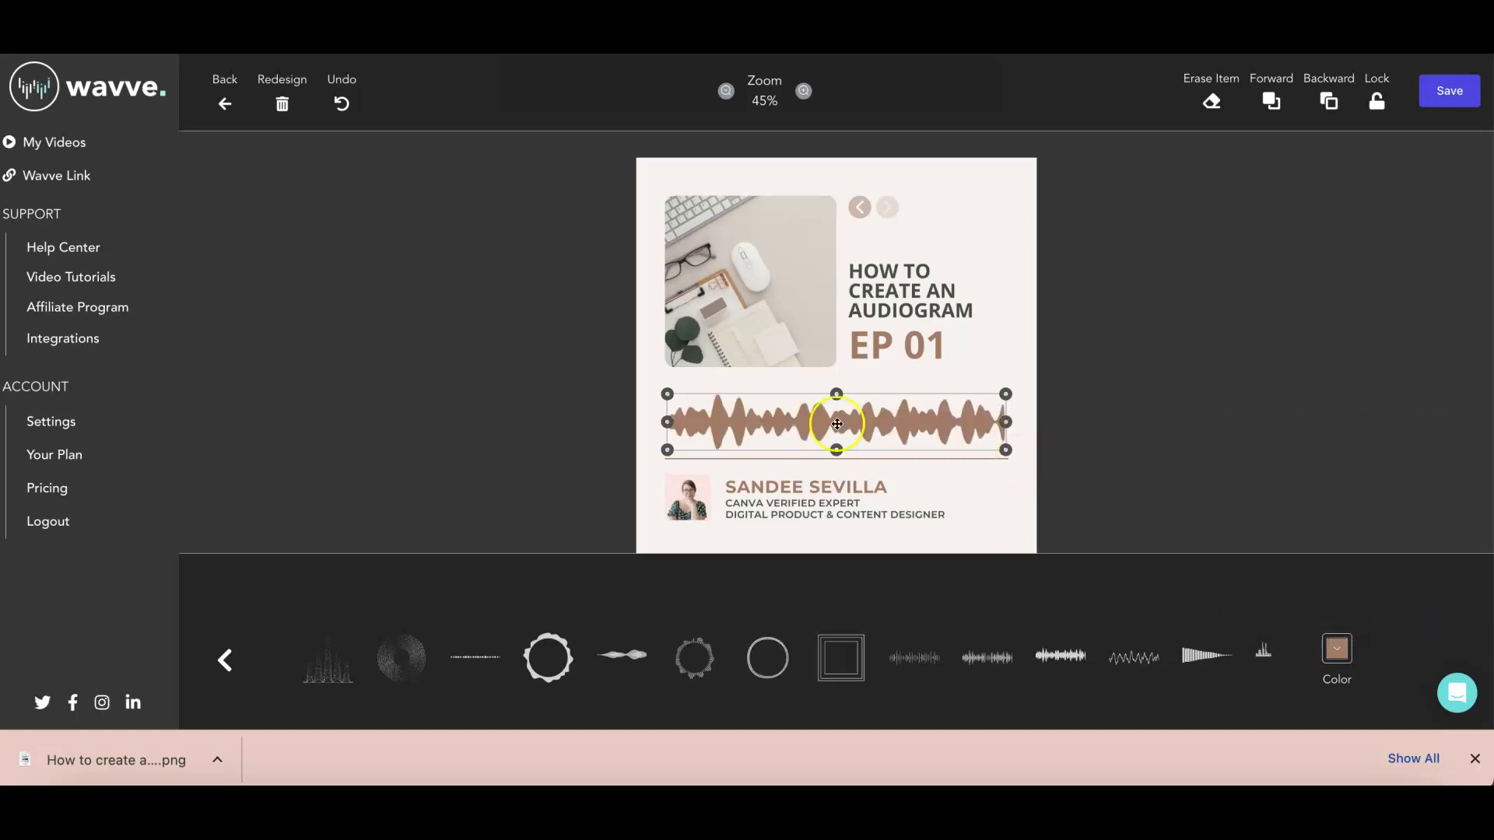
left_click_drag(836, 394, 871, 409)
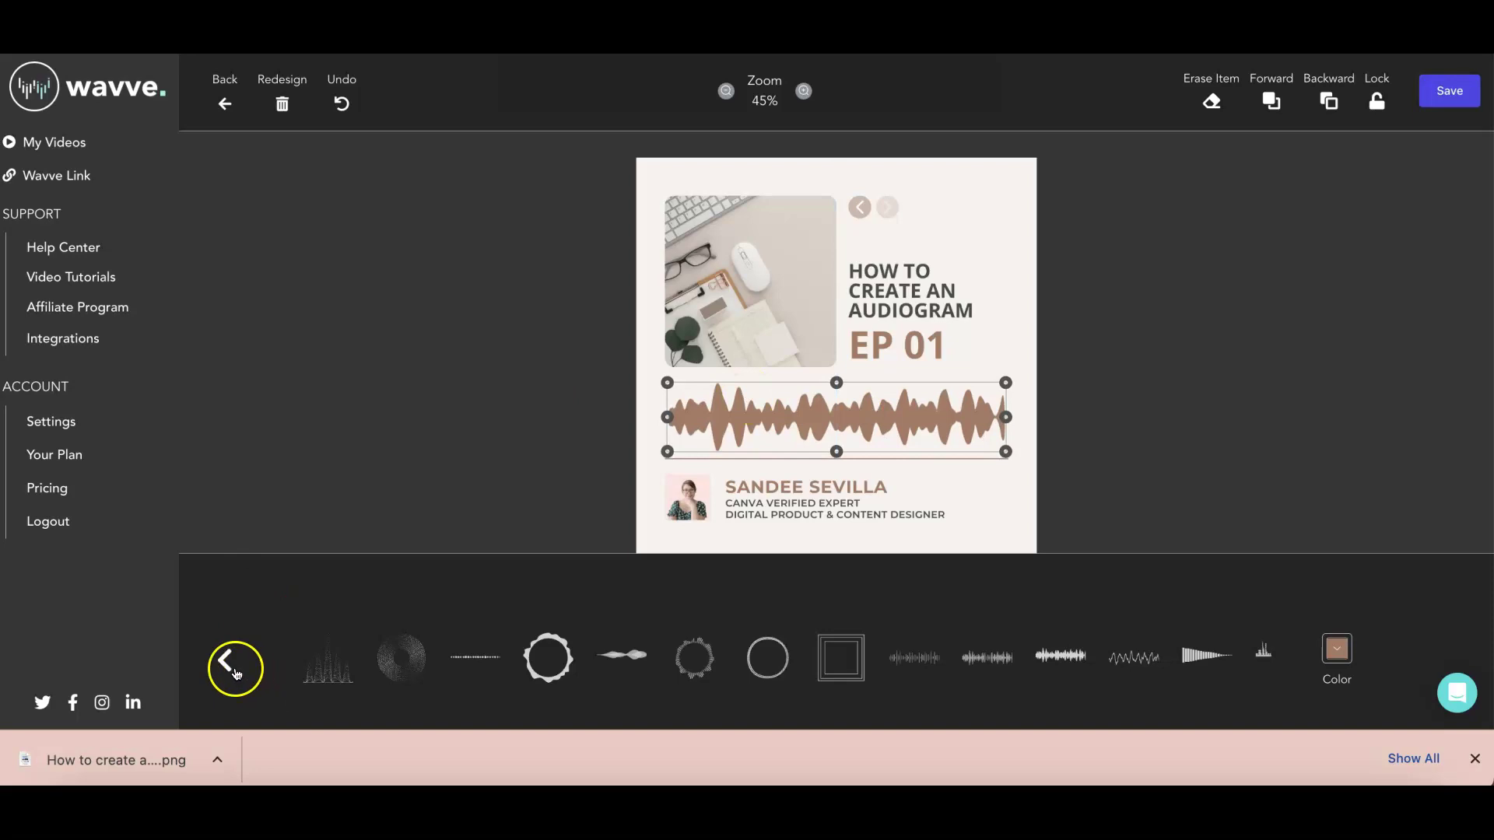
Step: Try out a progress bar from the Progress styles, then return to the main design tools
left_click(226, 661)
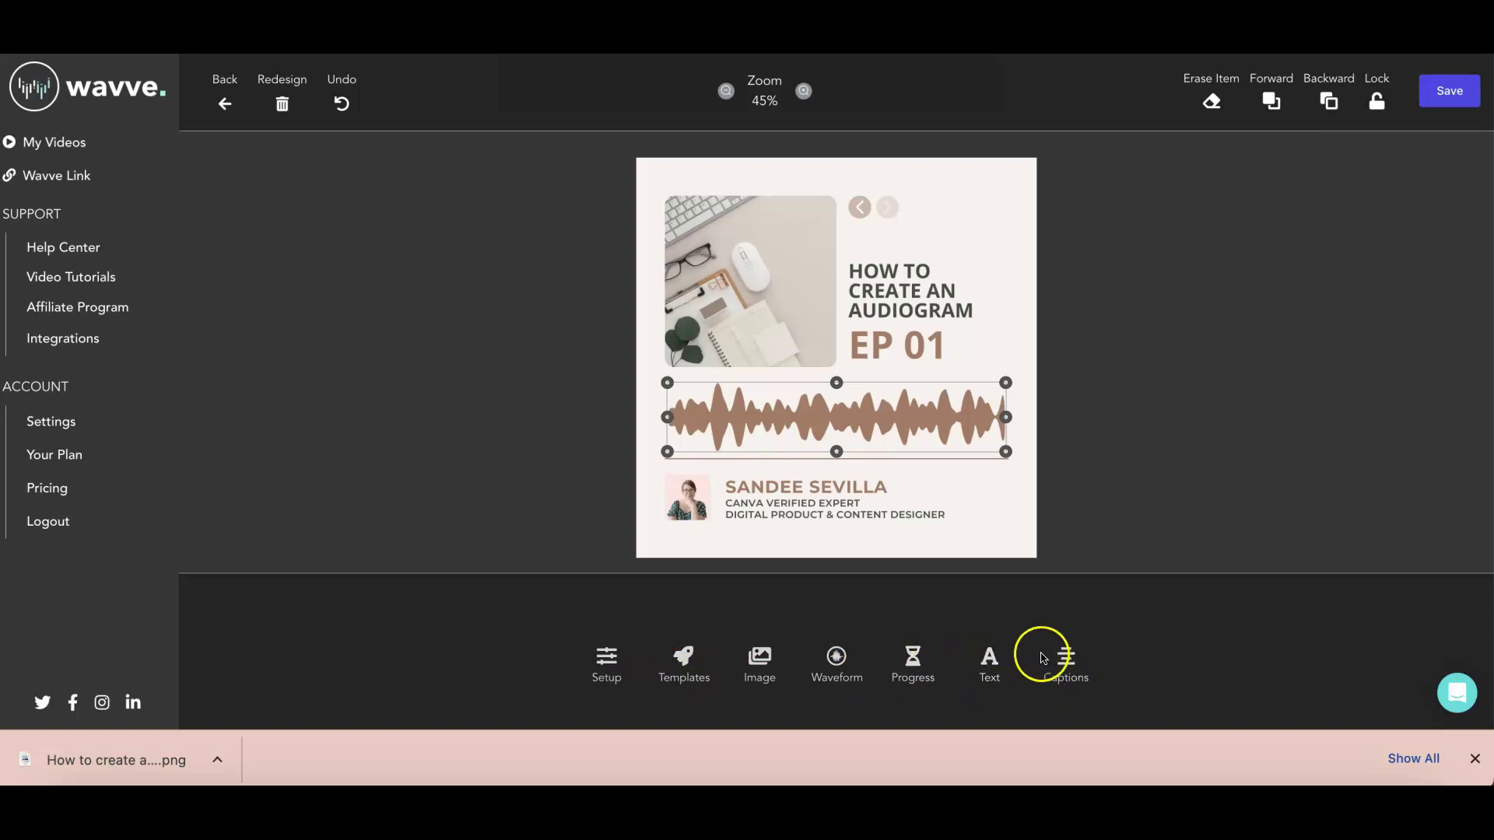
left_click(916, 661)
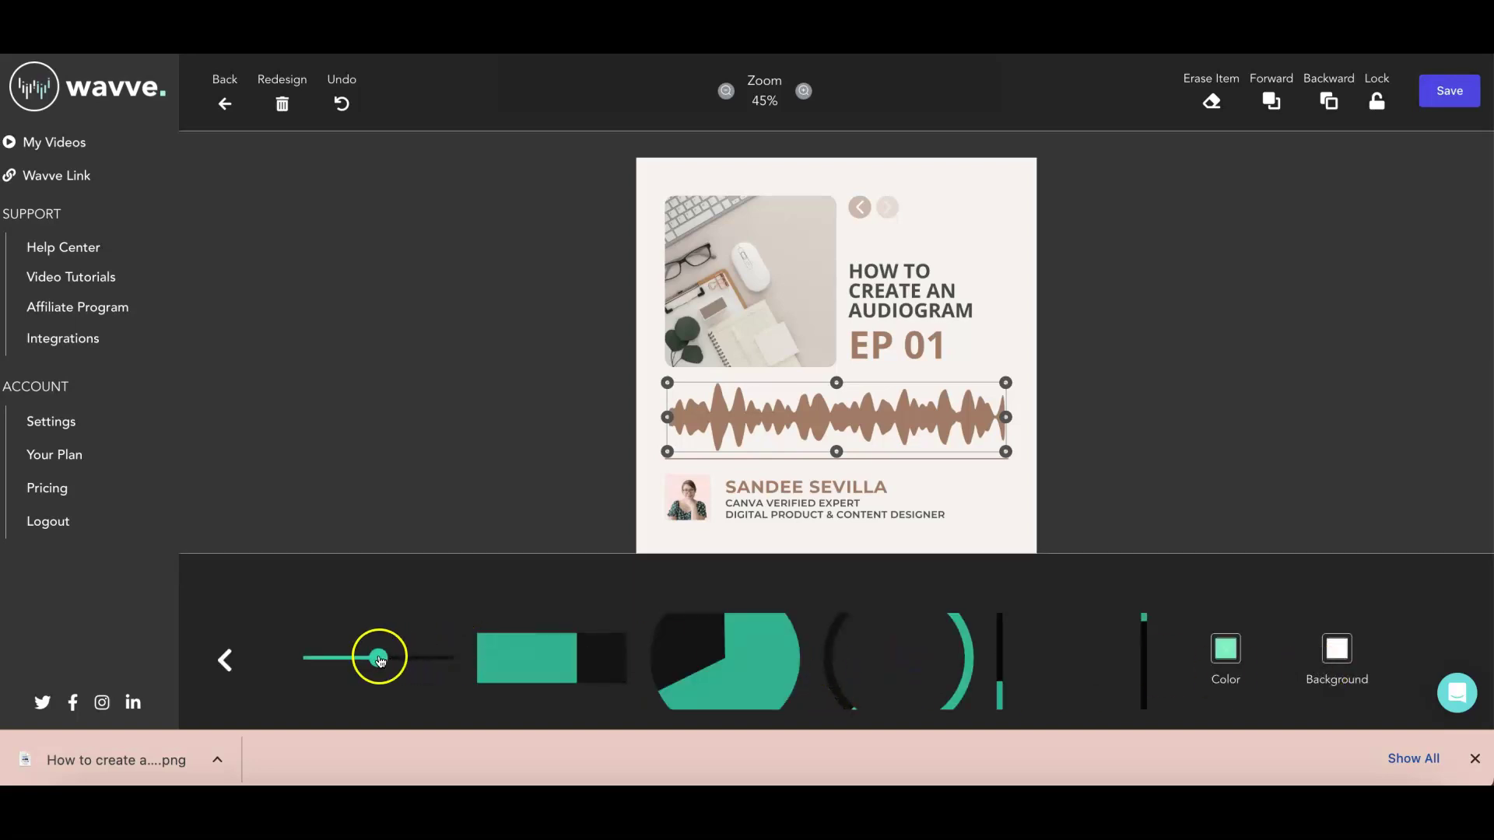
left_click_drag(581, 655, 980, 557)
left_click(224, 659)
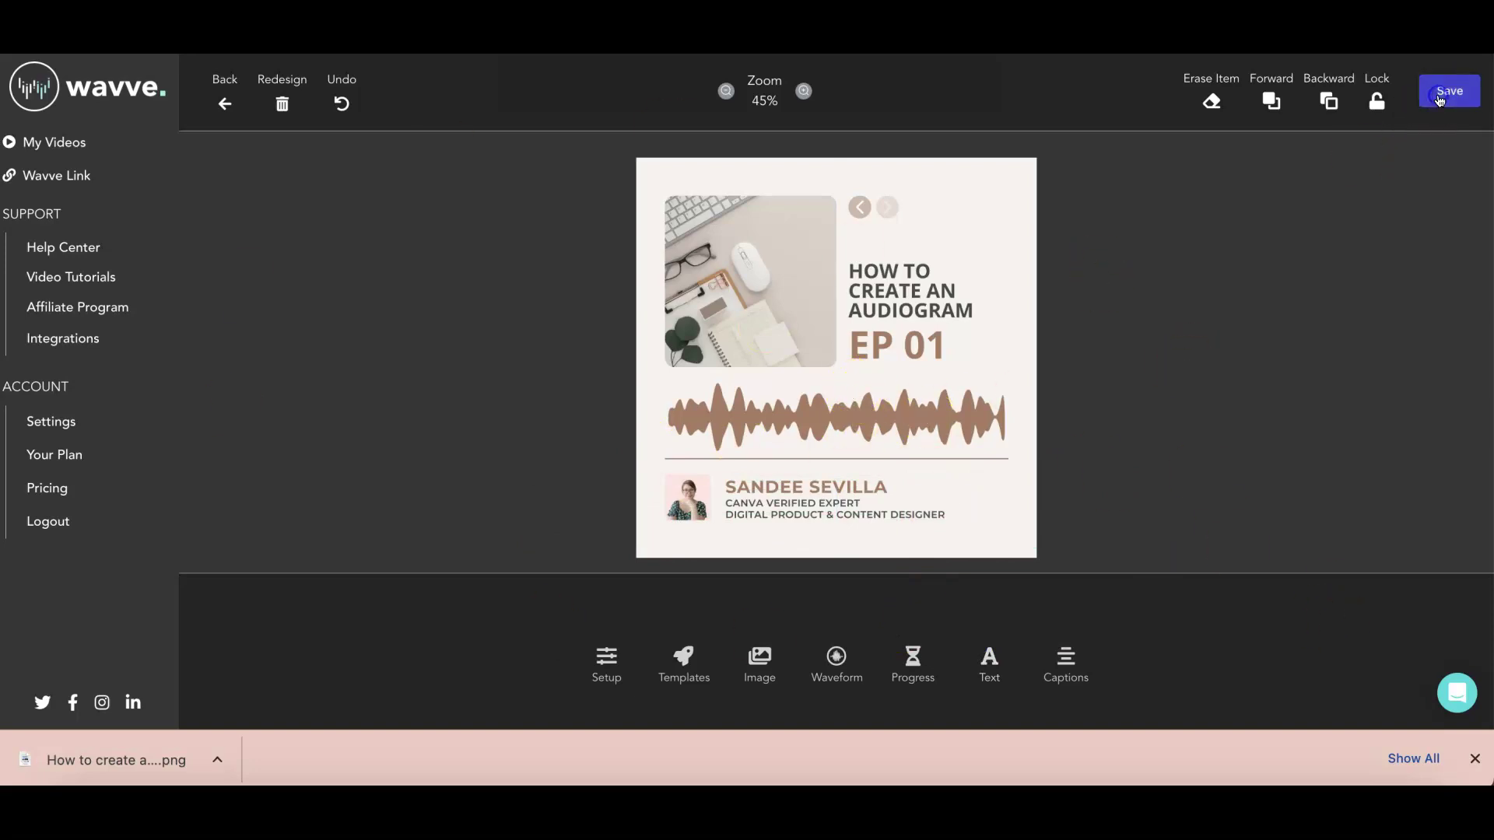
Step: Save the design under the name 'how to make an audiogram sample'
left_click(1439, 91)
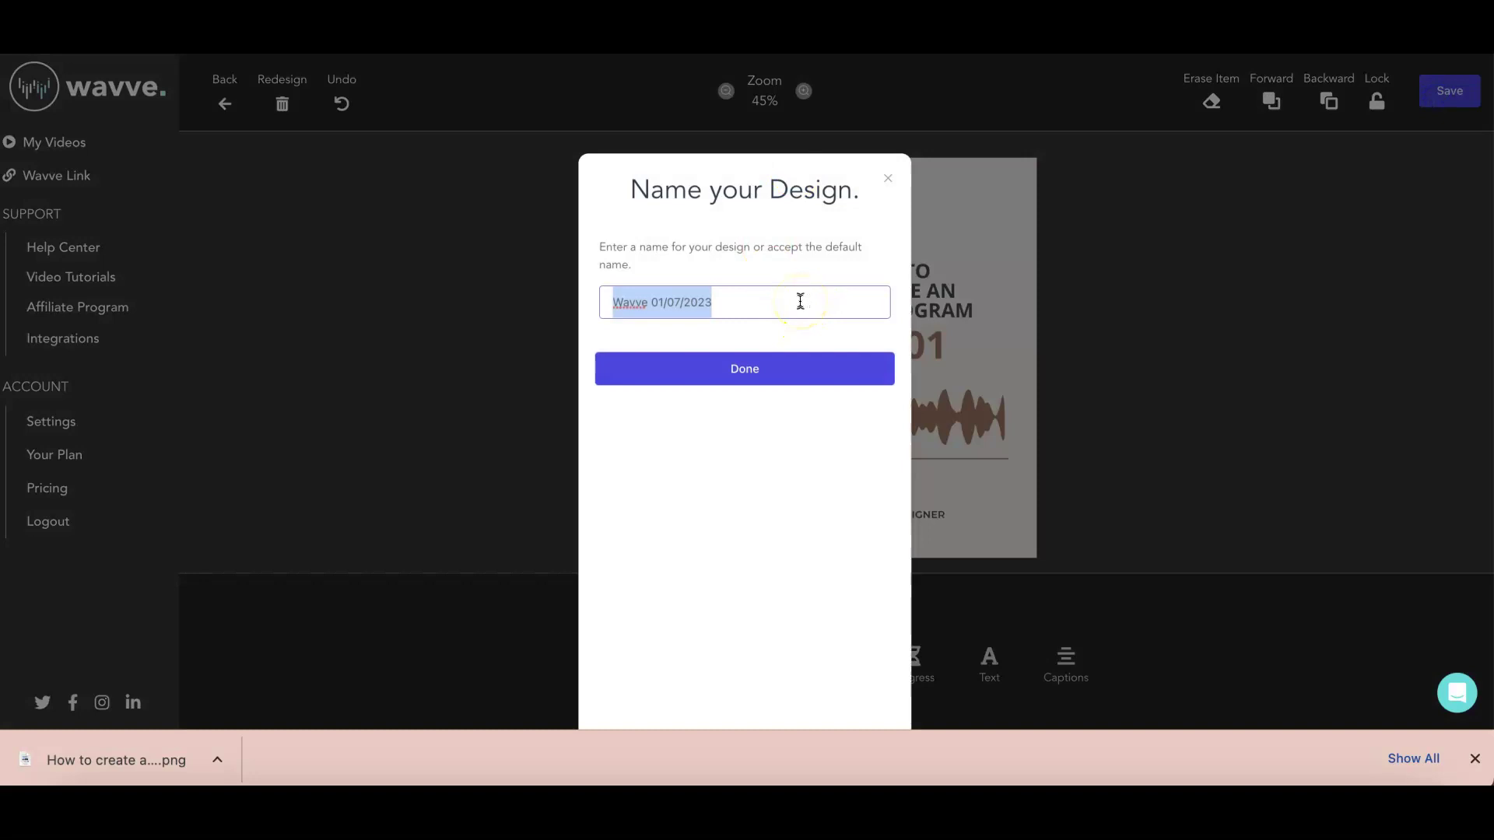
type("how to")
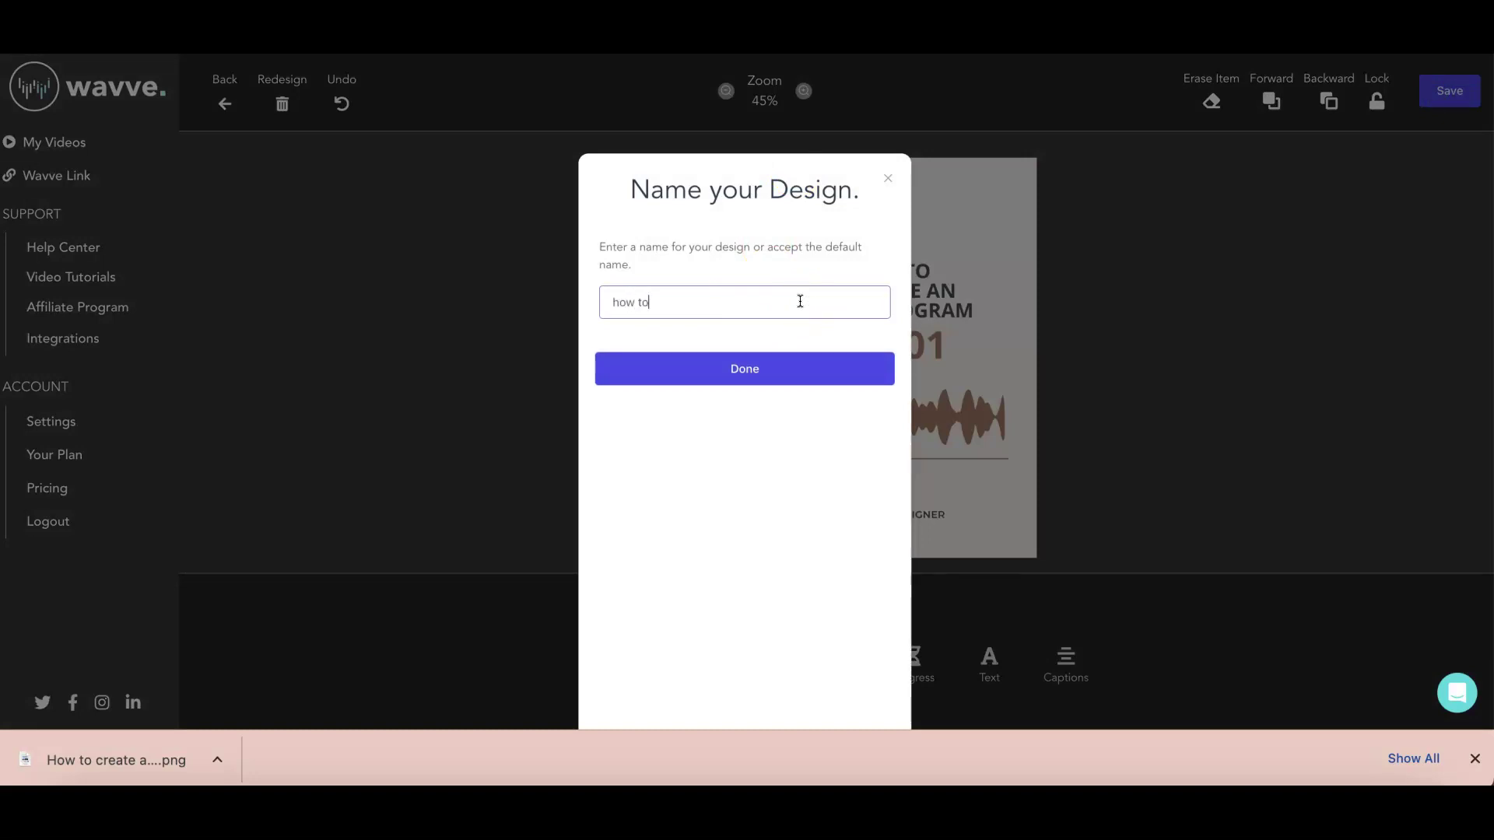
type(" make an audiogram sample")
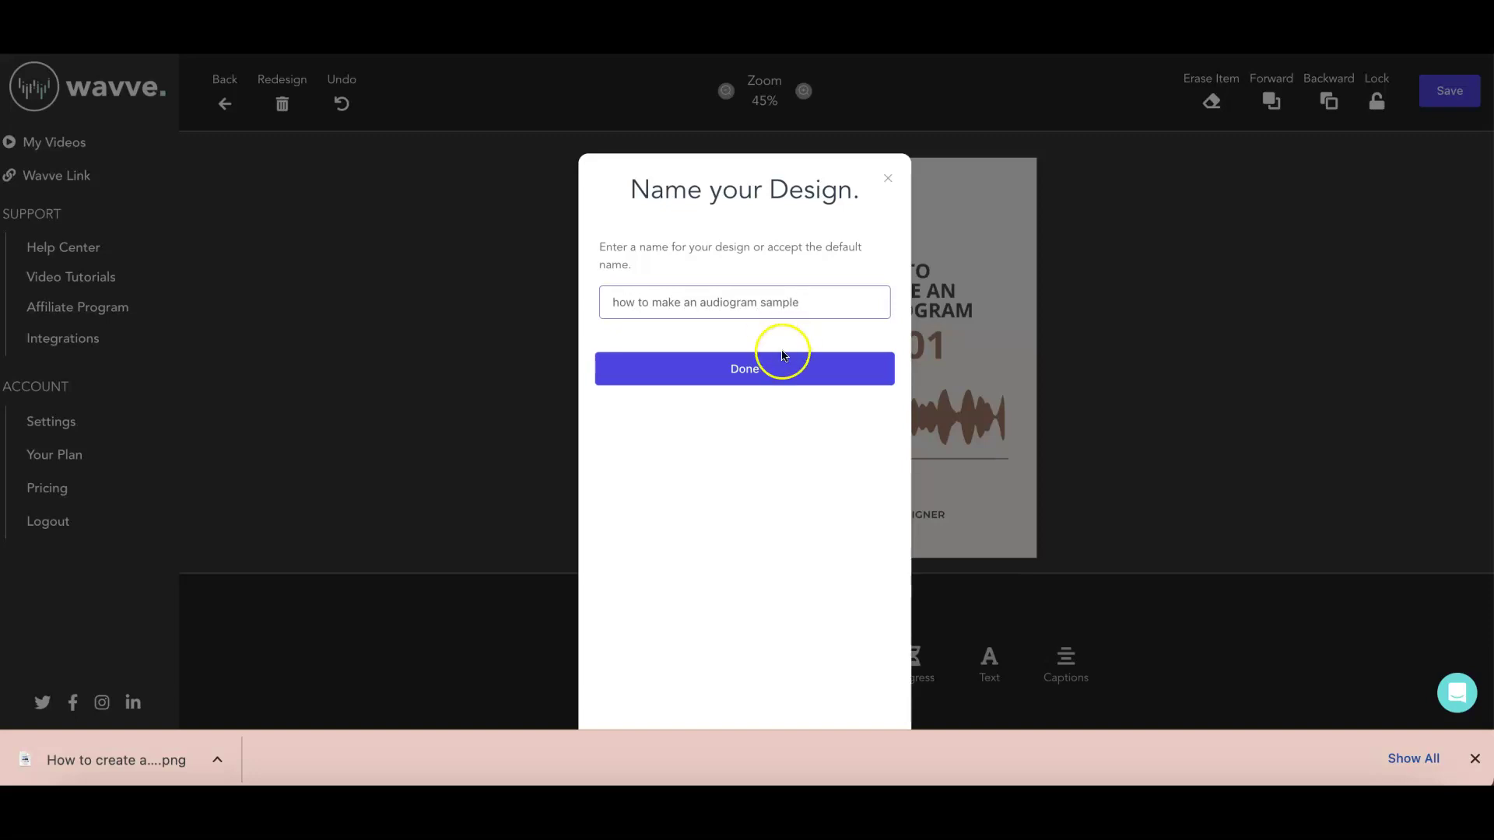
left_click(774, 369)
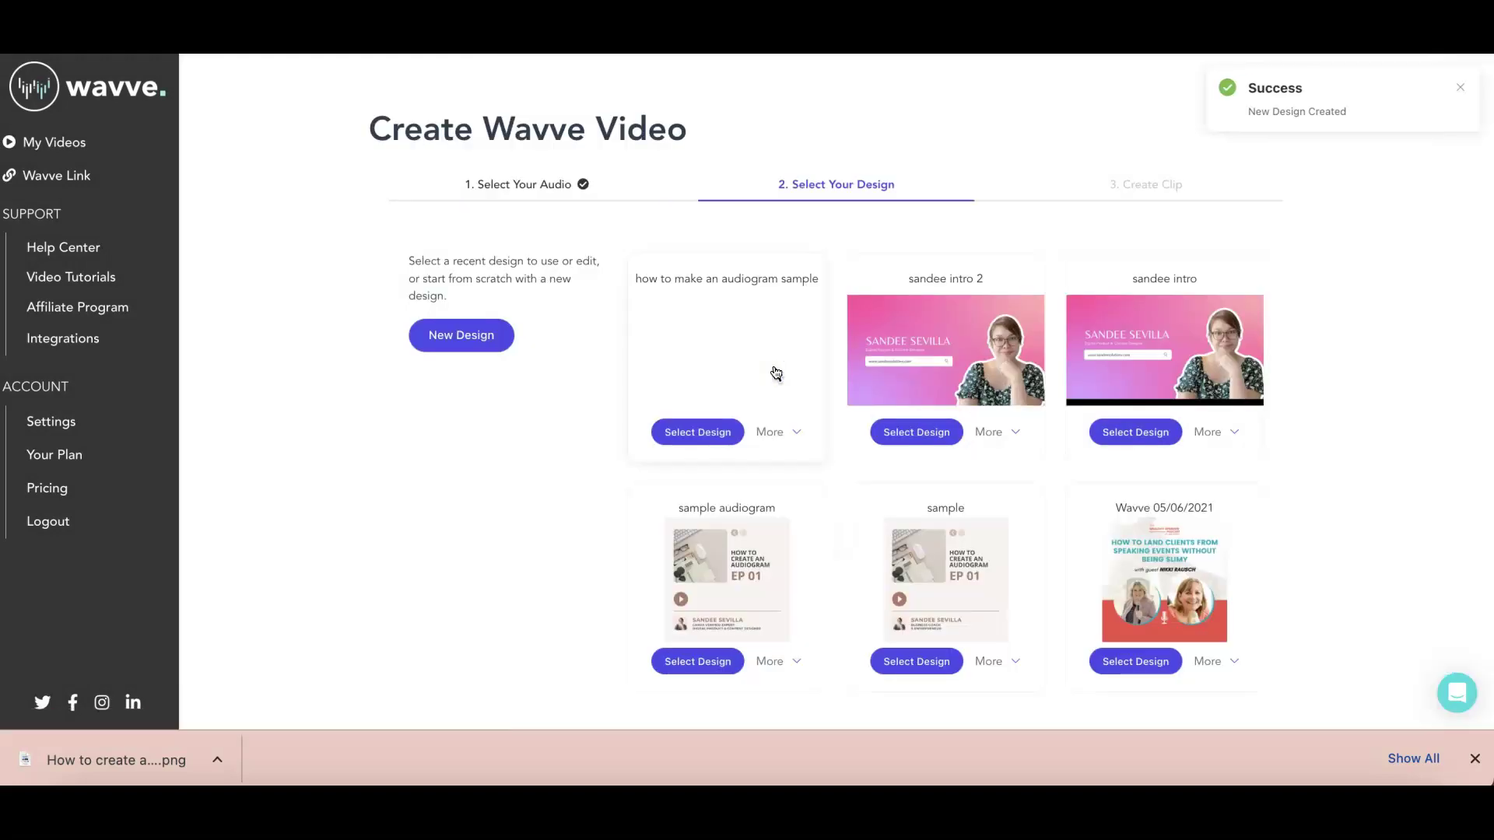
Step: Select and confirm the 'how to make an audiogram sample' design, then play the 26-second audio
left_click(694, 435)
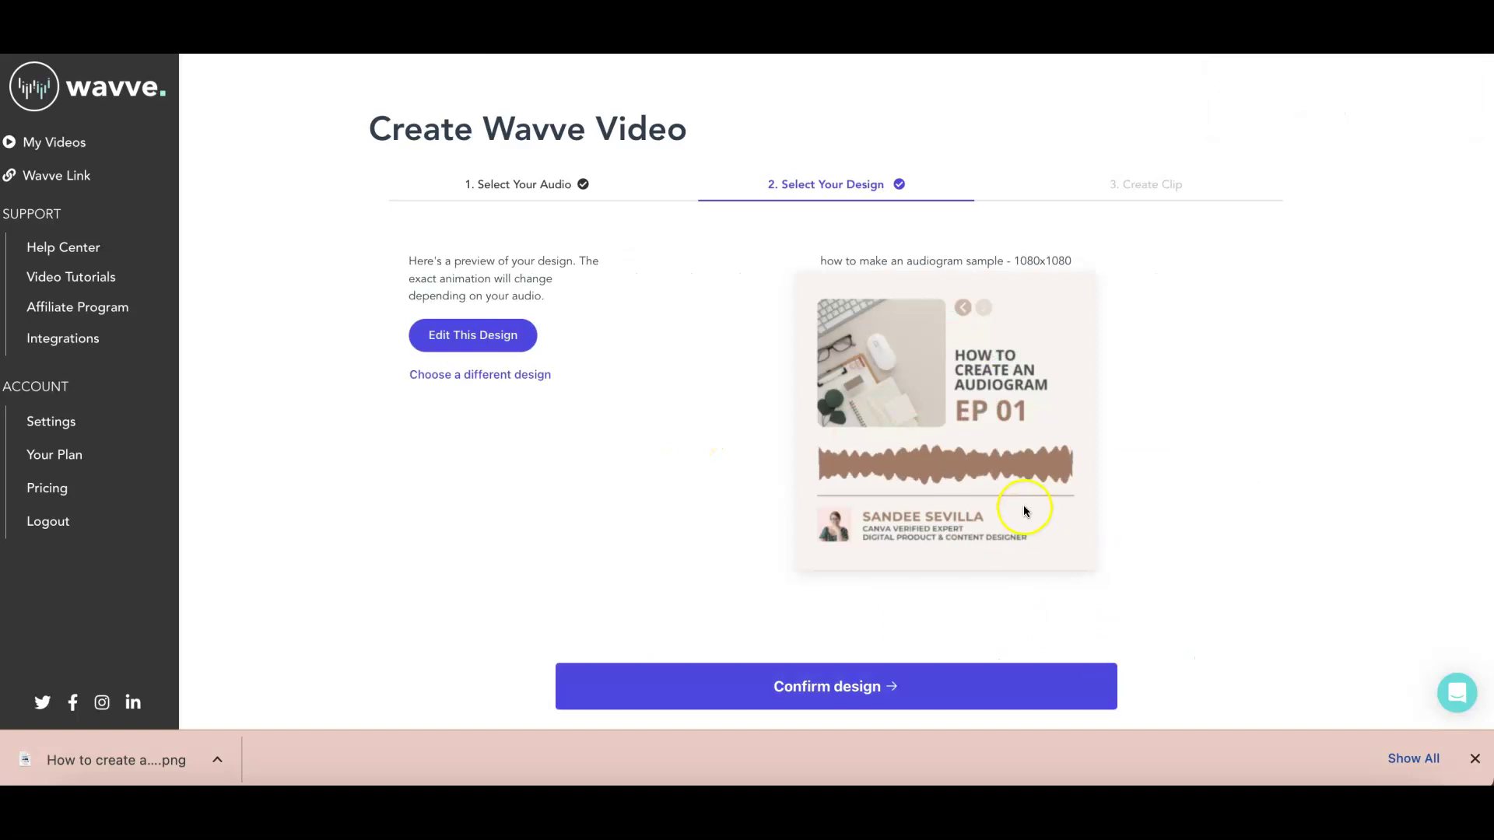
scroll(1024, 506, "down", 1)
left_click(907, 660)
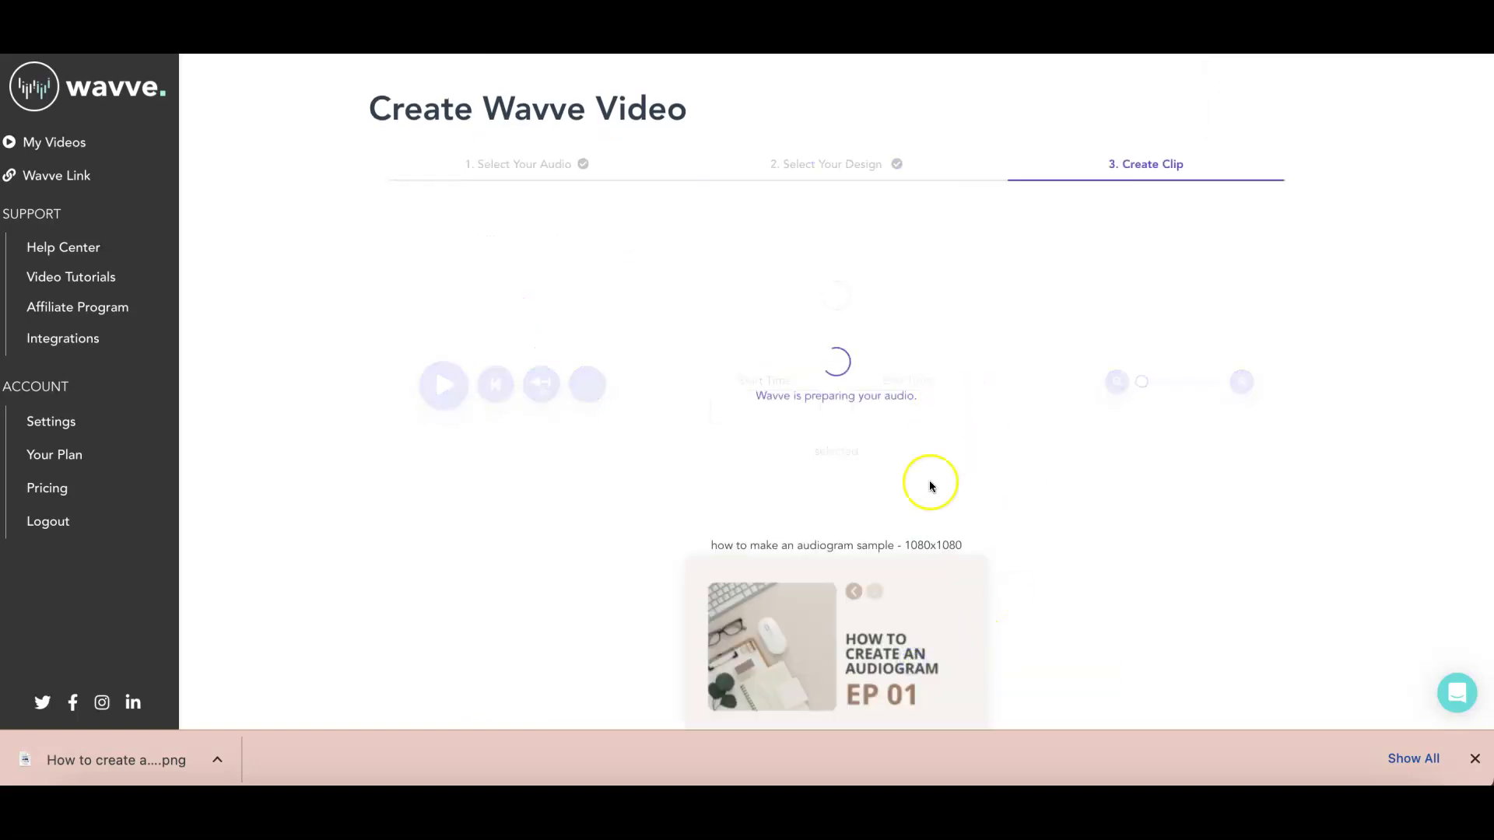
scroll(930, 489, "down", 1)
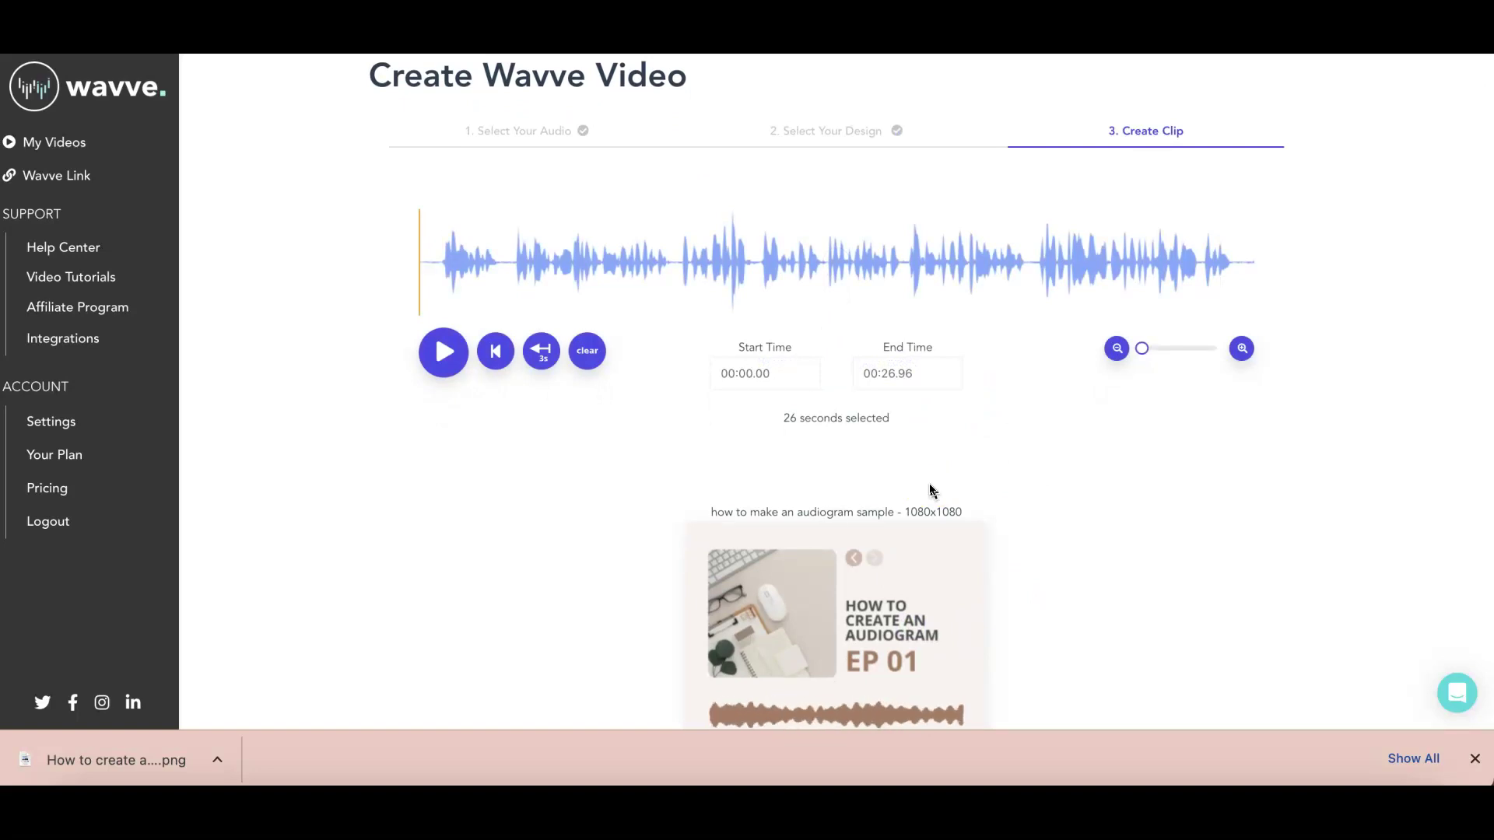
scroll(930, 489, "down", 2)
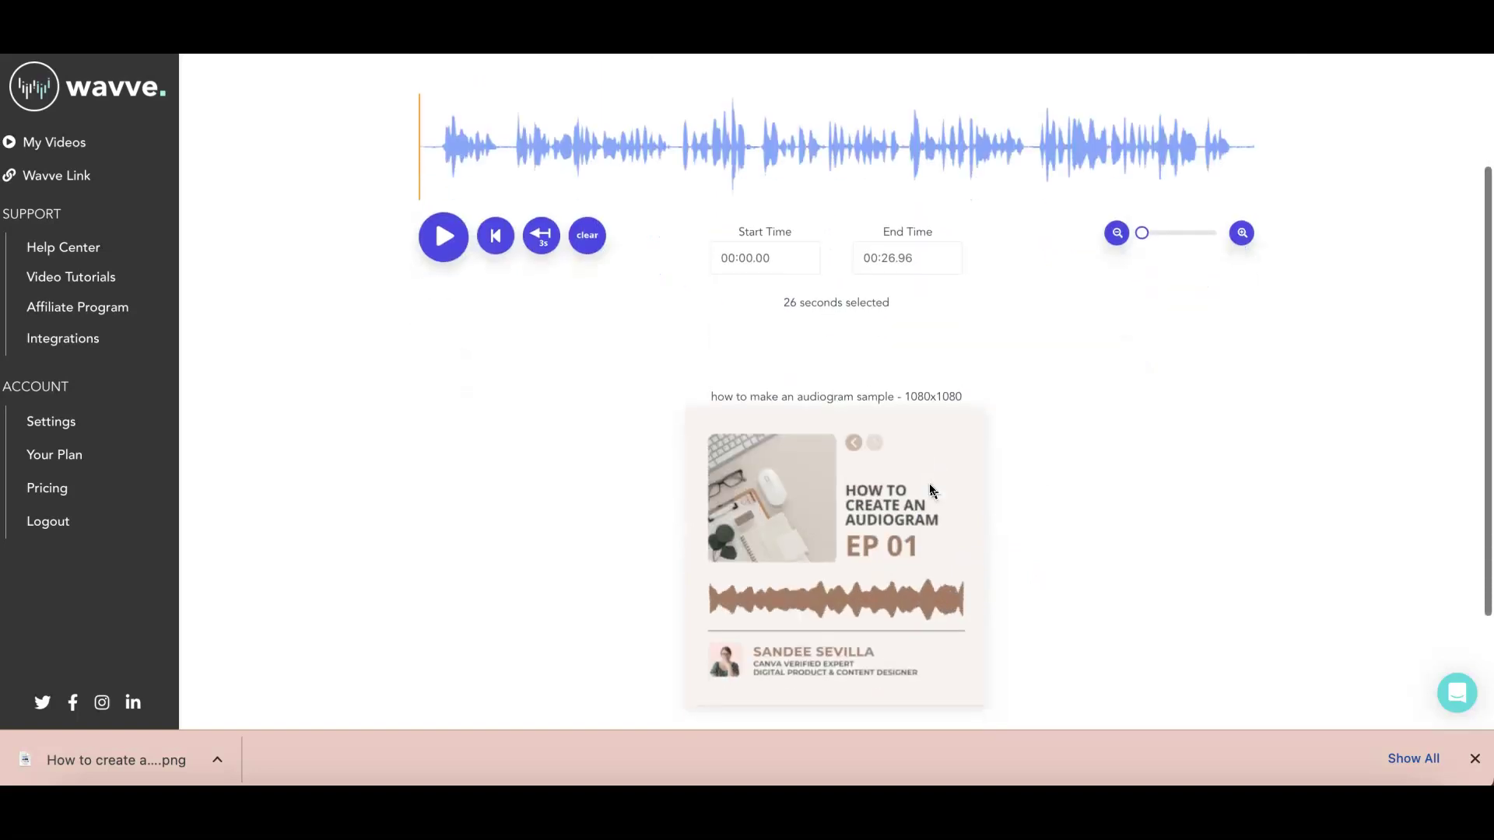
left_click(440, 240)
scroll(514, 284, "up", 1)
scroll(1028, 473, "down", 2)
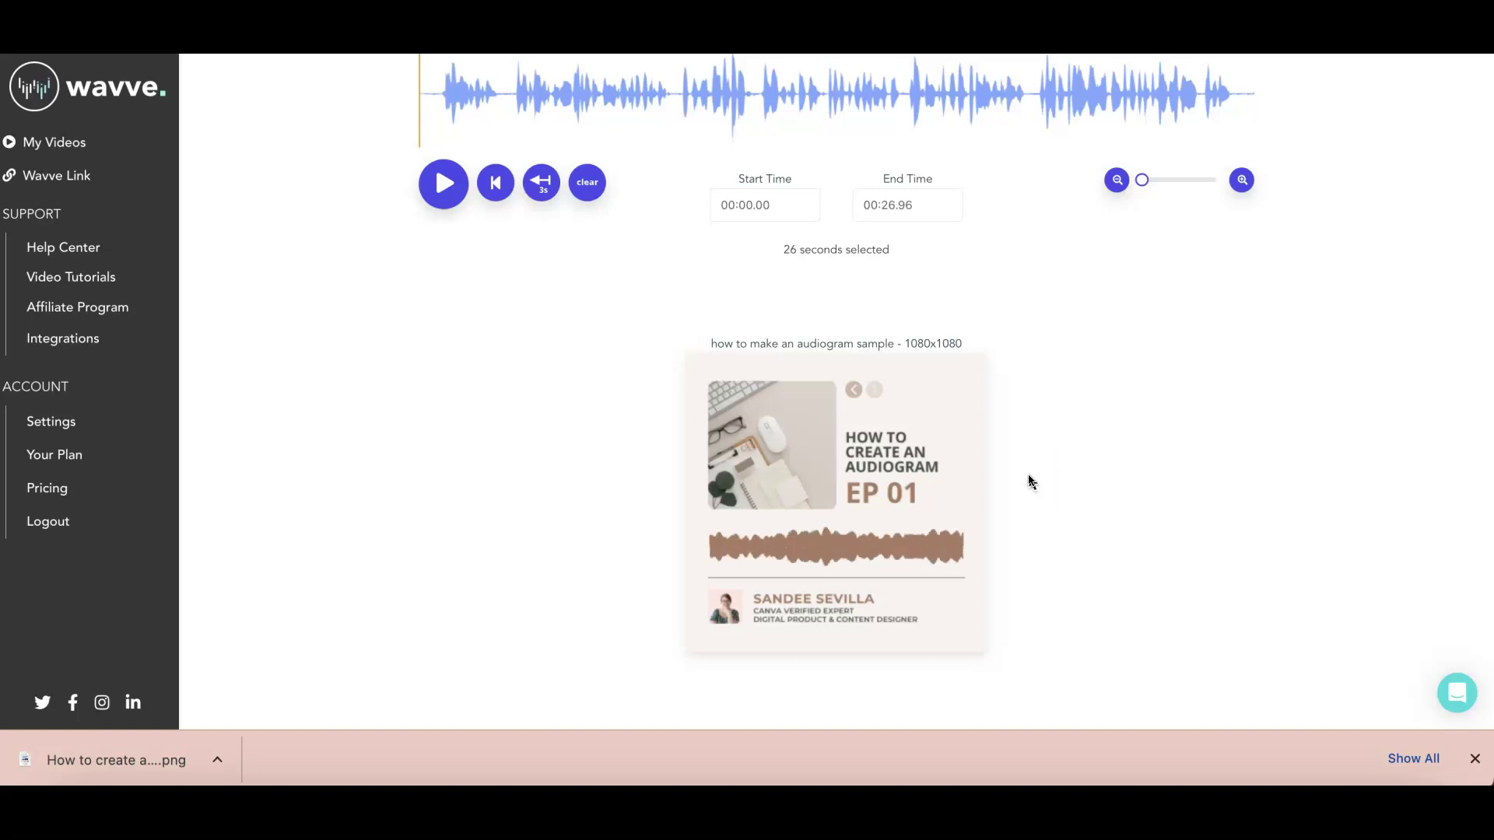
scroll(1089, 377, "up", 1)
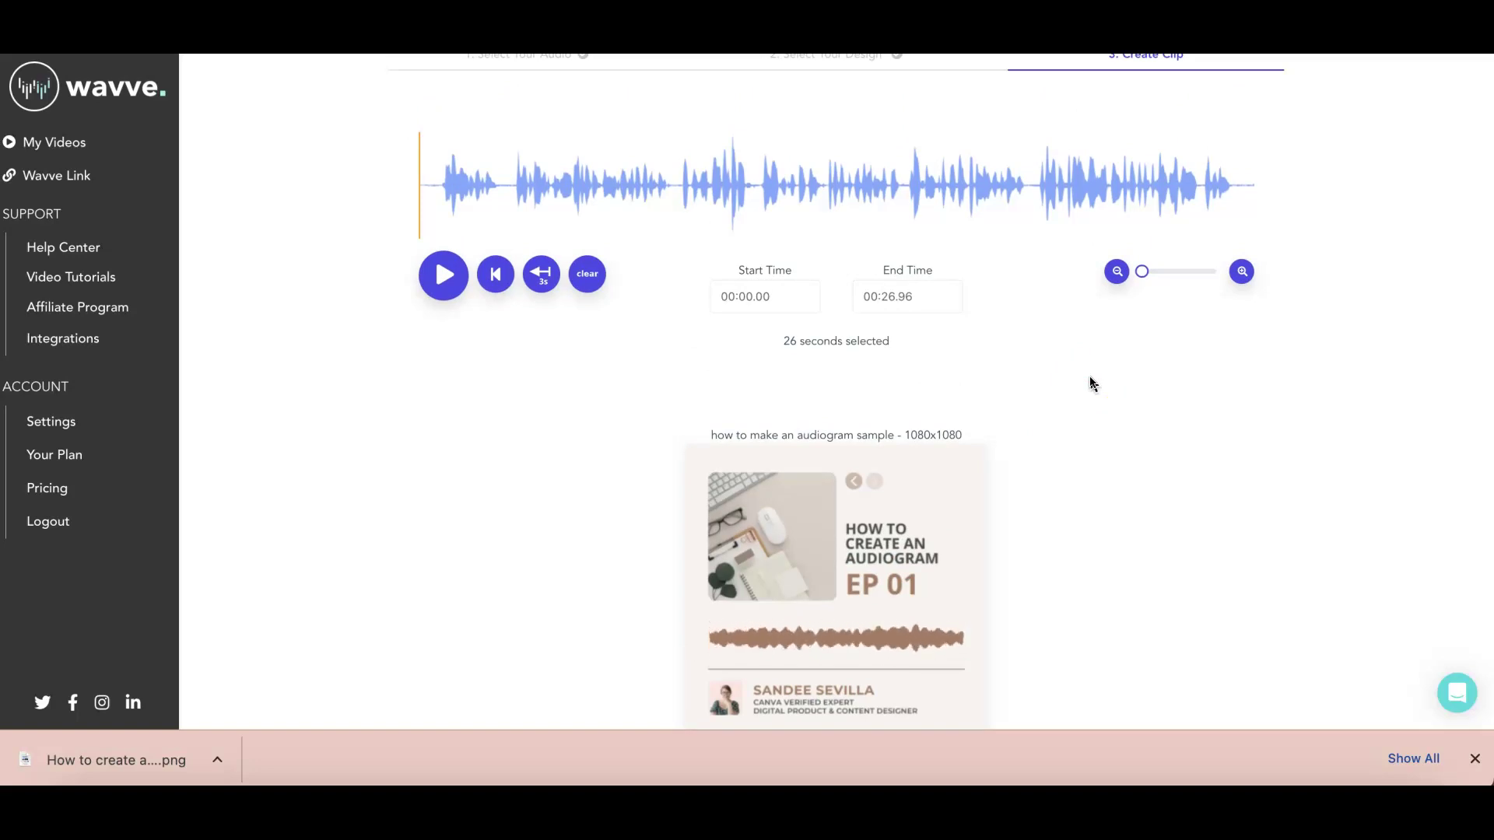
Step: Scrub playback to about 00:11, 00:22 and 00:13, then back to the start
left_click(772, 227)
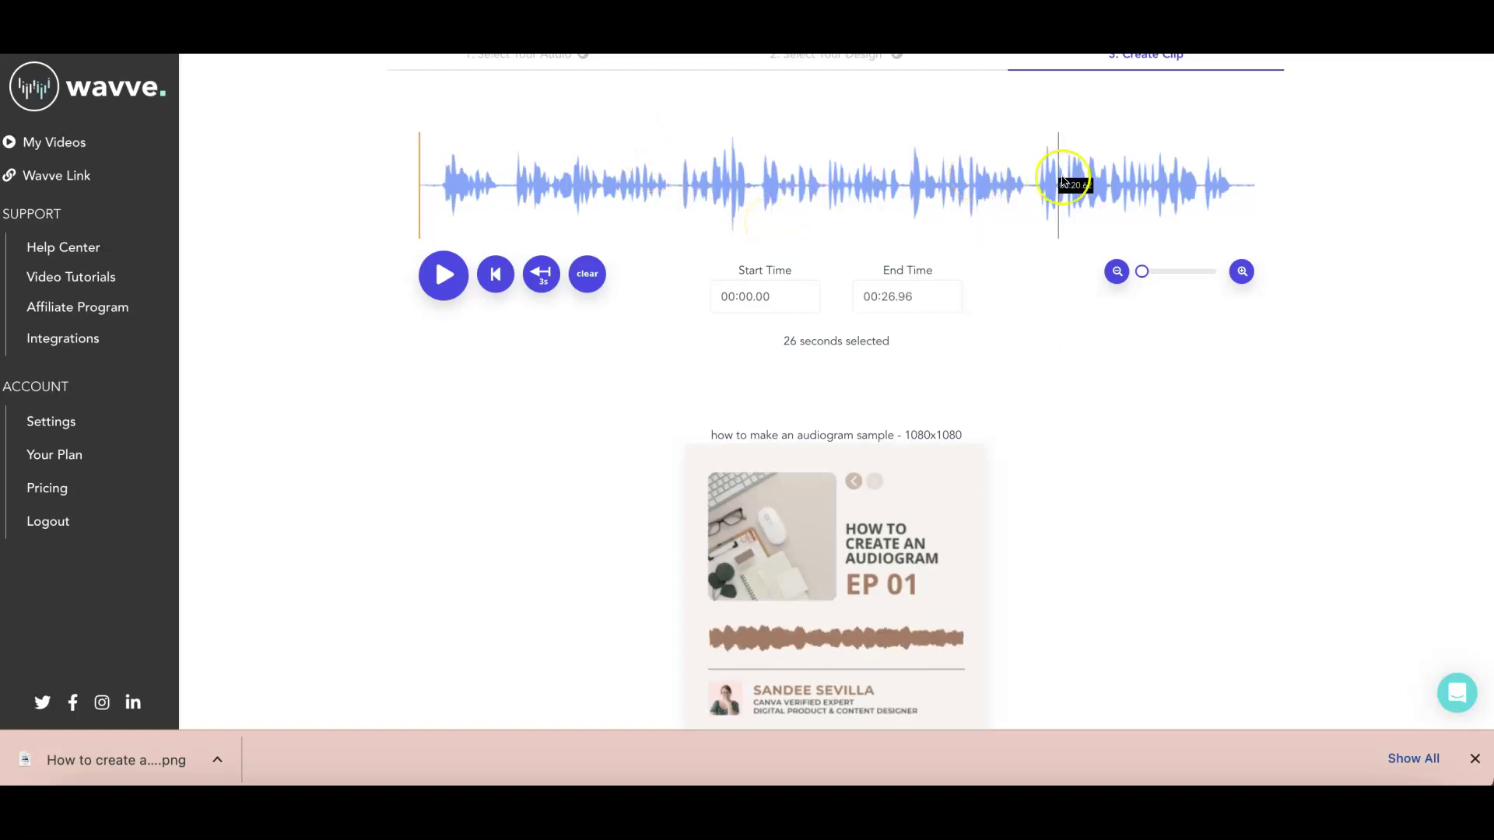
left_click(1107, 204)
left_click(852, 192)
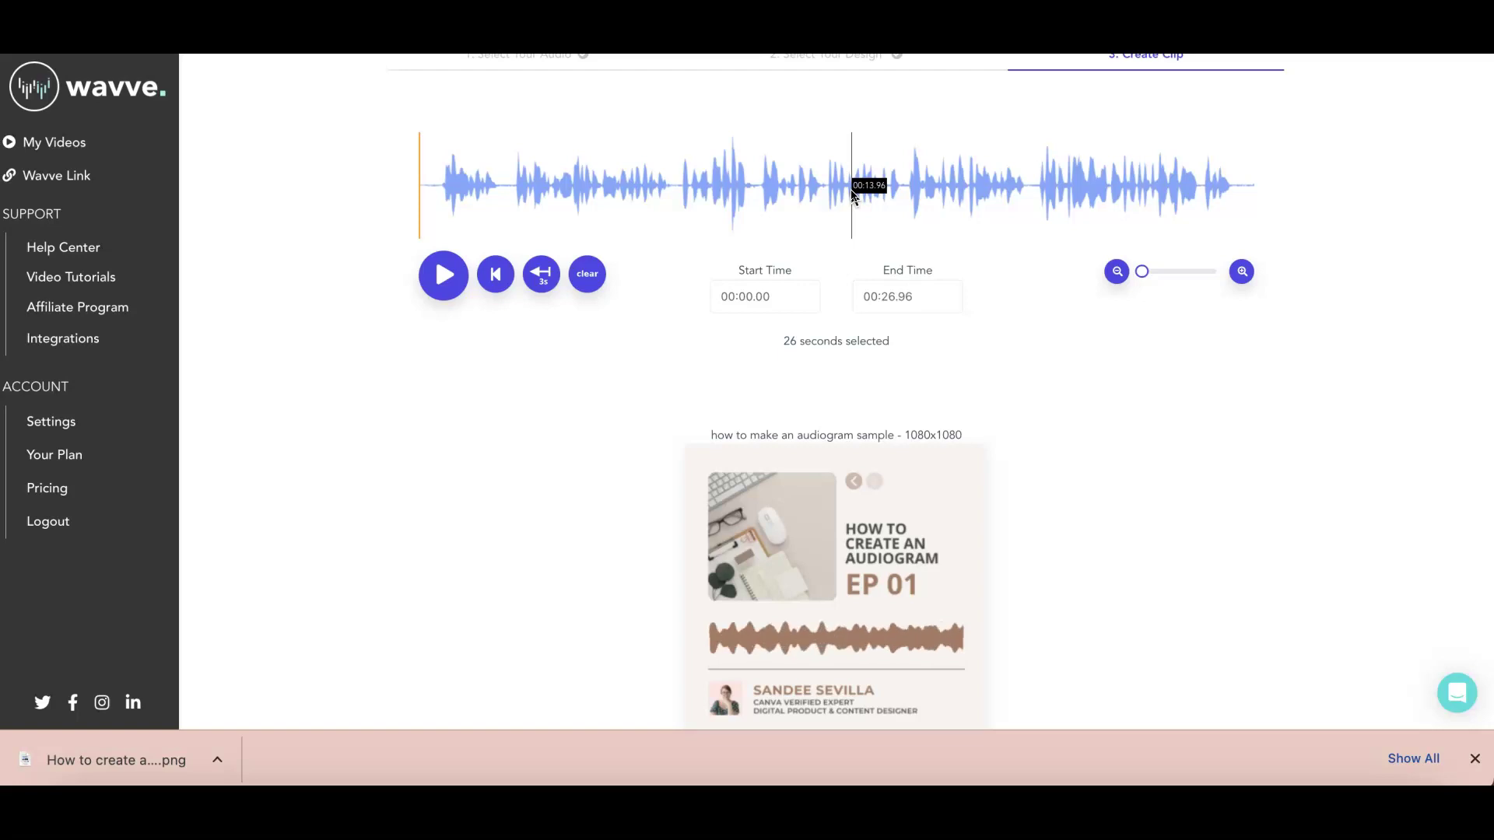
left_click(414, 184)
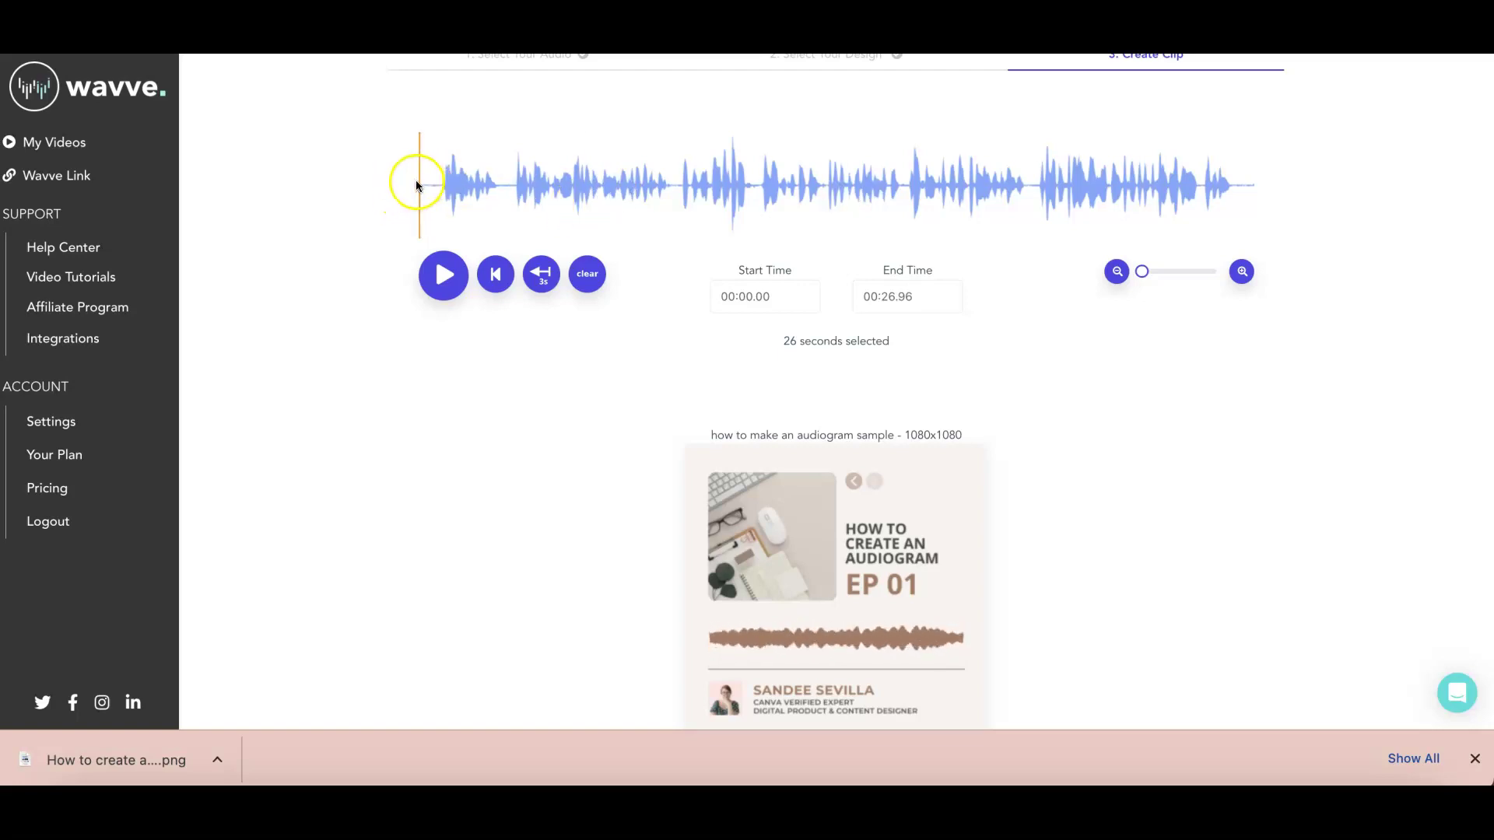
Step: Experiment with the clip selection, from a 13-second span to 6-second clips starting at 00:00 and 00:03.22
left_click_drag(416, 185, 830, 184)
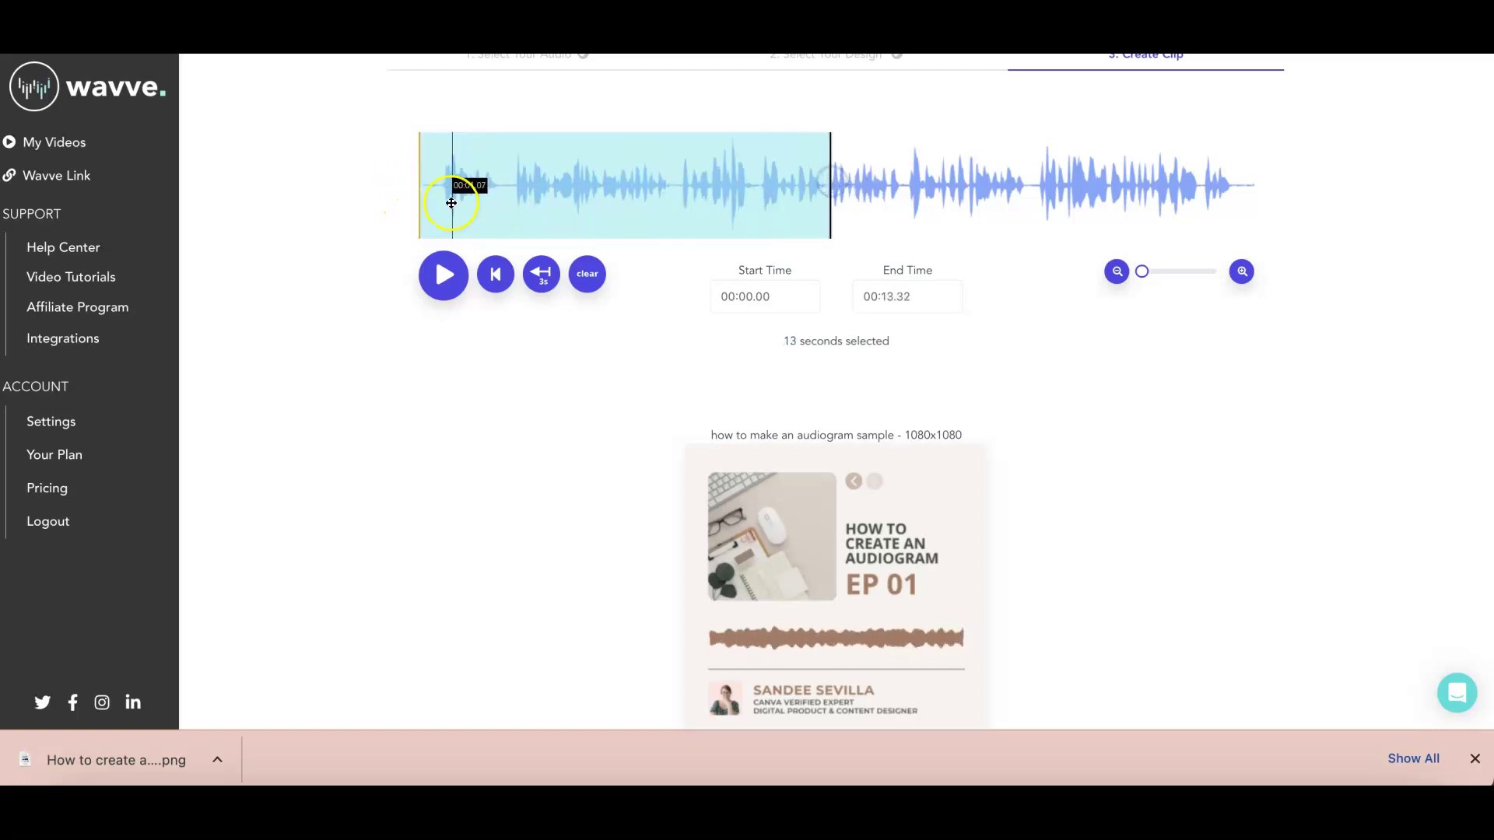
left_click_drag(420, 184, 626, 203)
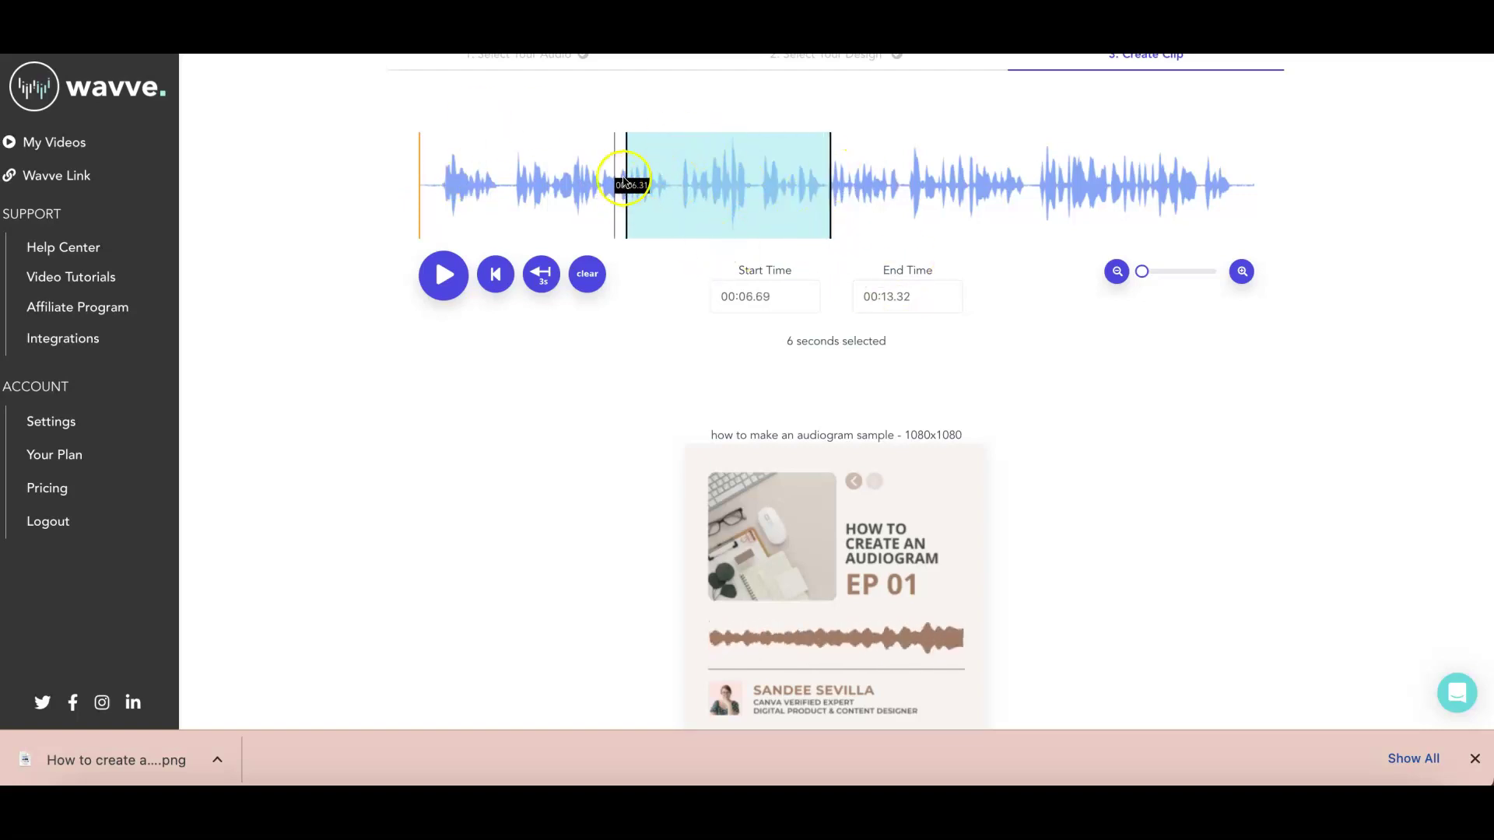
left_click_drag(624, 179, 380, 187)
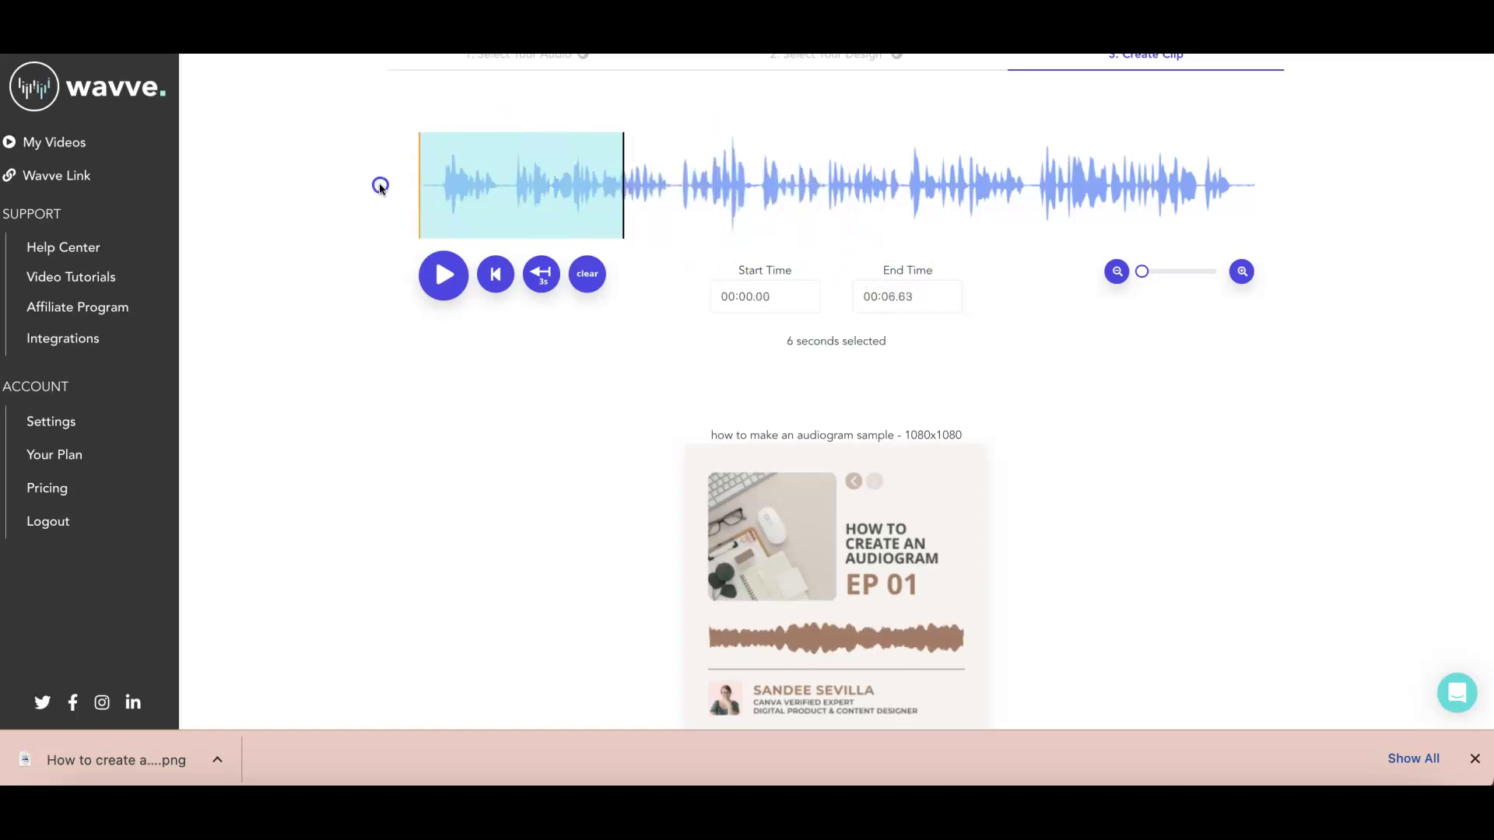
left_click_drag(619, 218, 1287, 258)
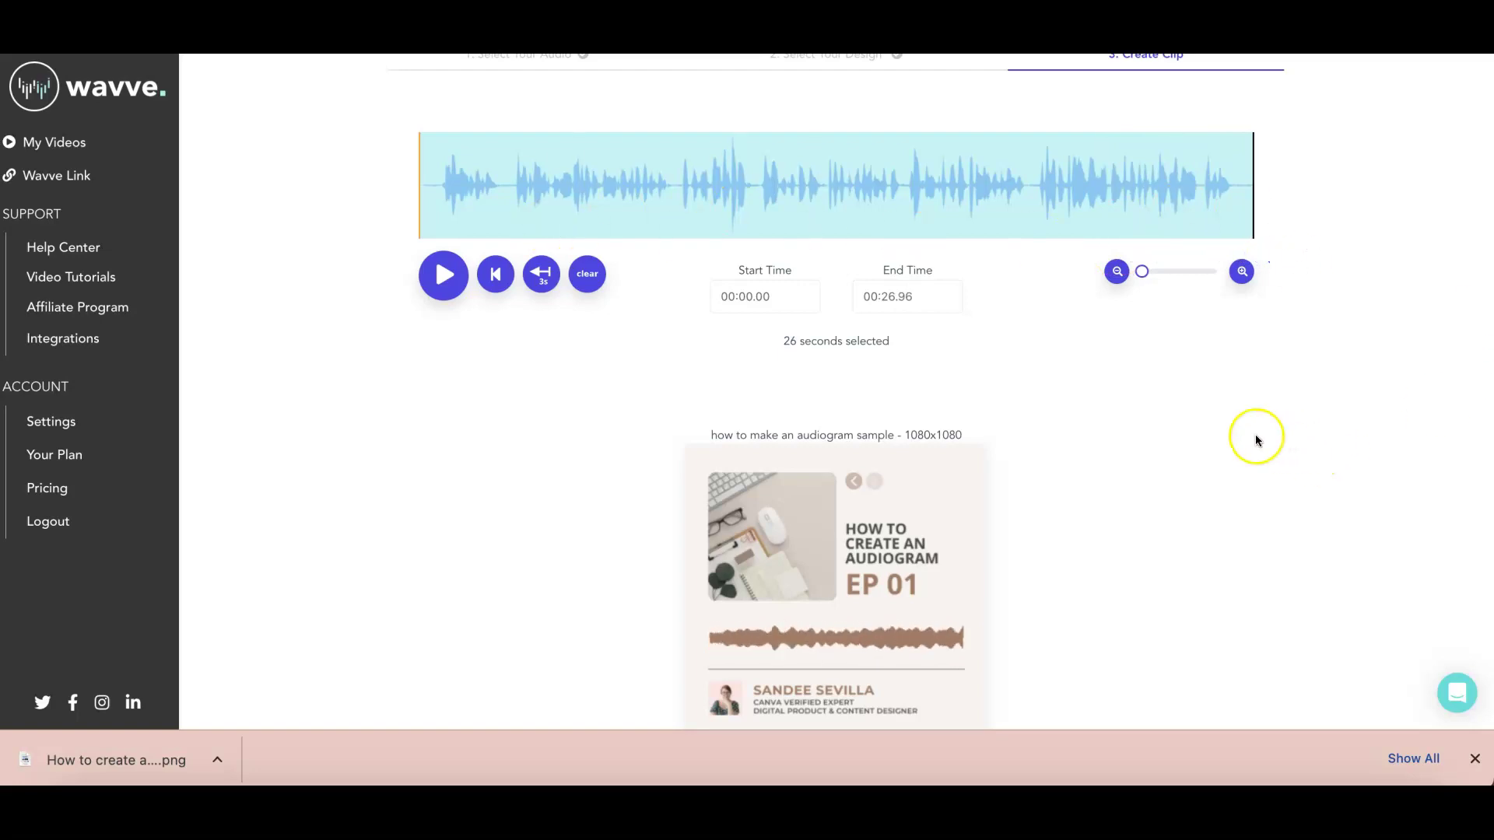
scroll(1198, 454, "down", 3)
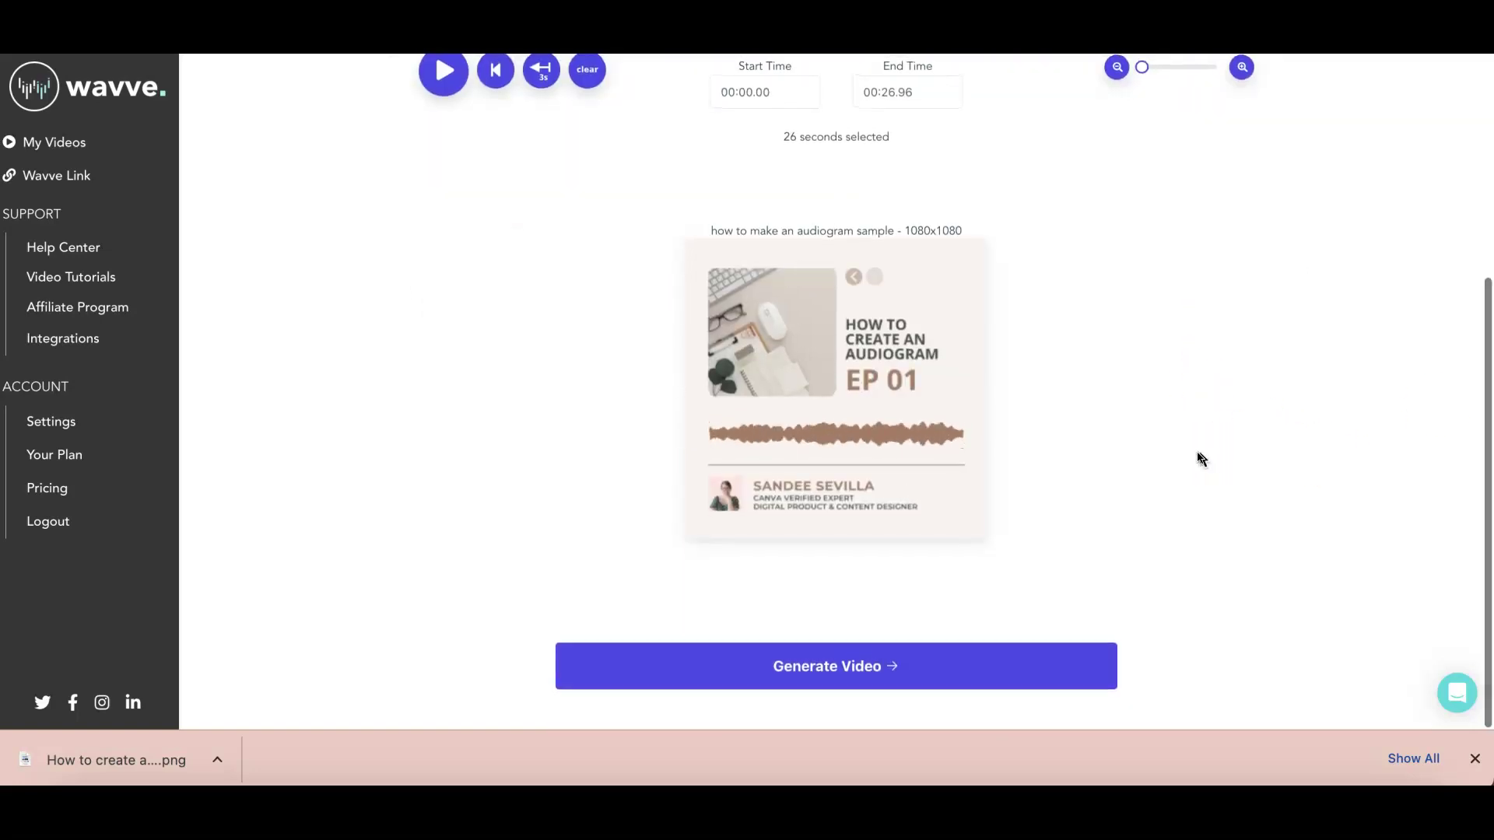
scroll(1023, 465, "up", 3)
scroll(1064, 506, "down", 3)
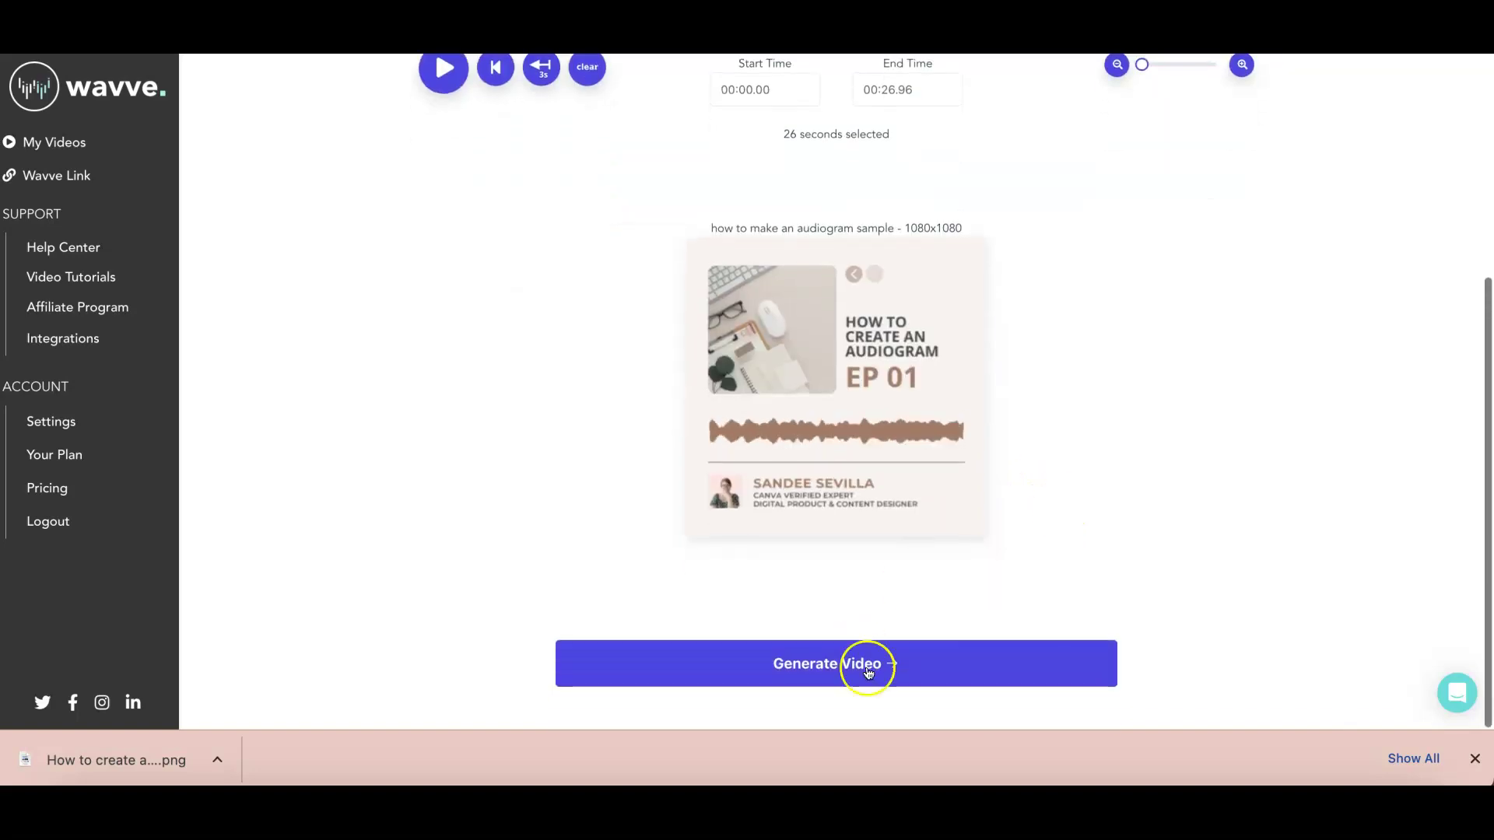
Step: Generate the Wavve video and find the new 32-second card in My Videos
left_click(854, 669)
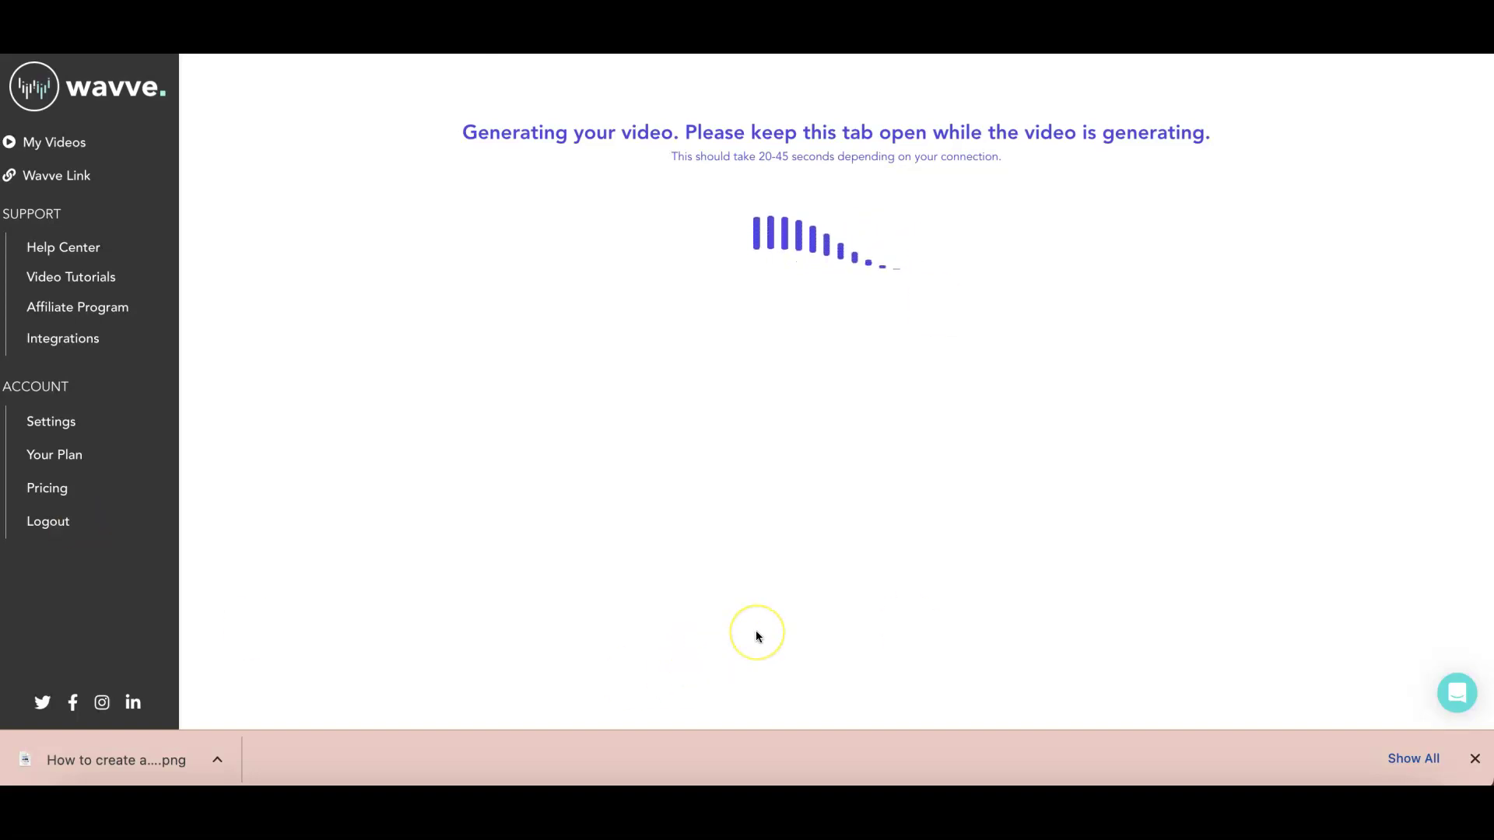
scroll(488, 473, "down", 3)
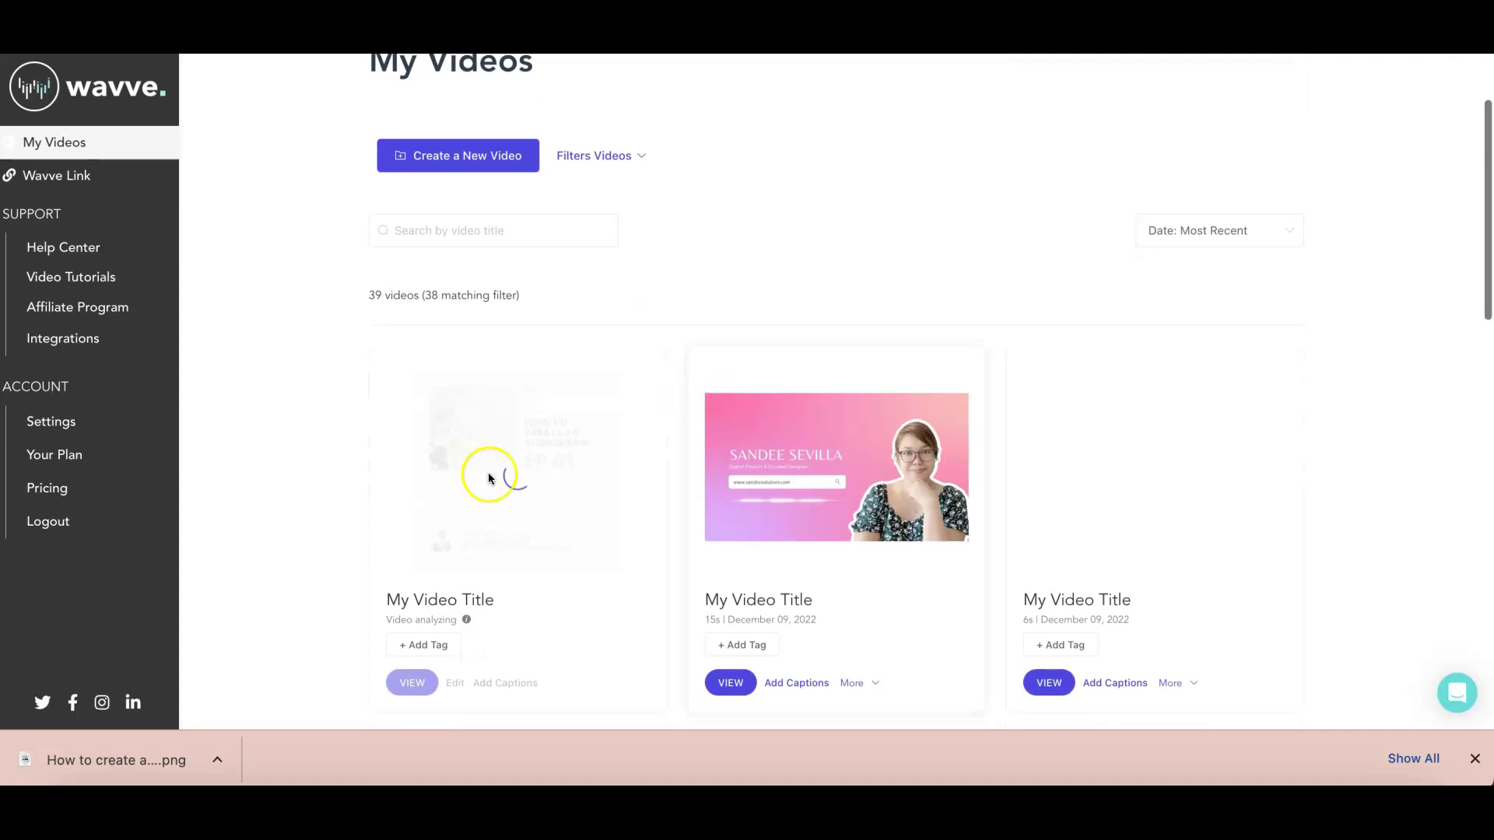
scroll(501, 471, "down", 1)
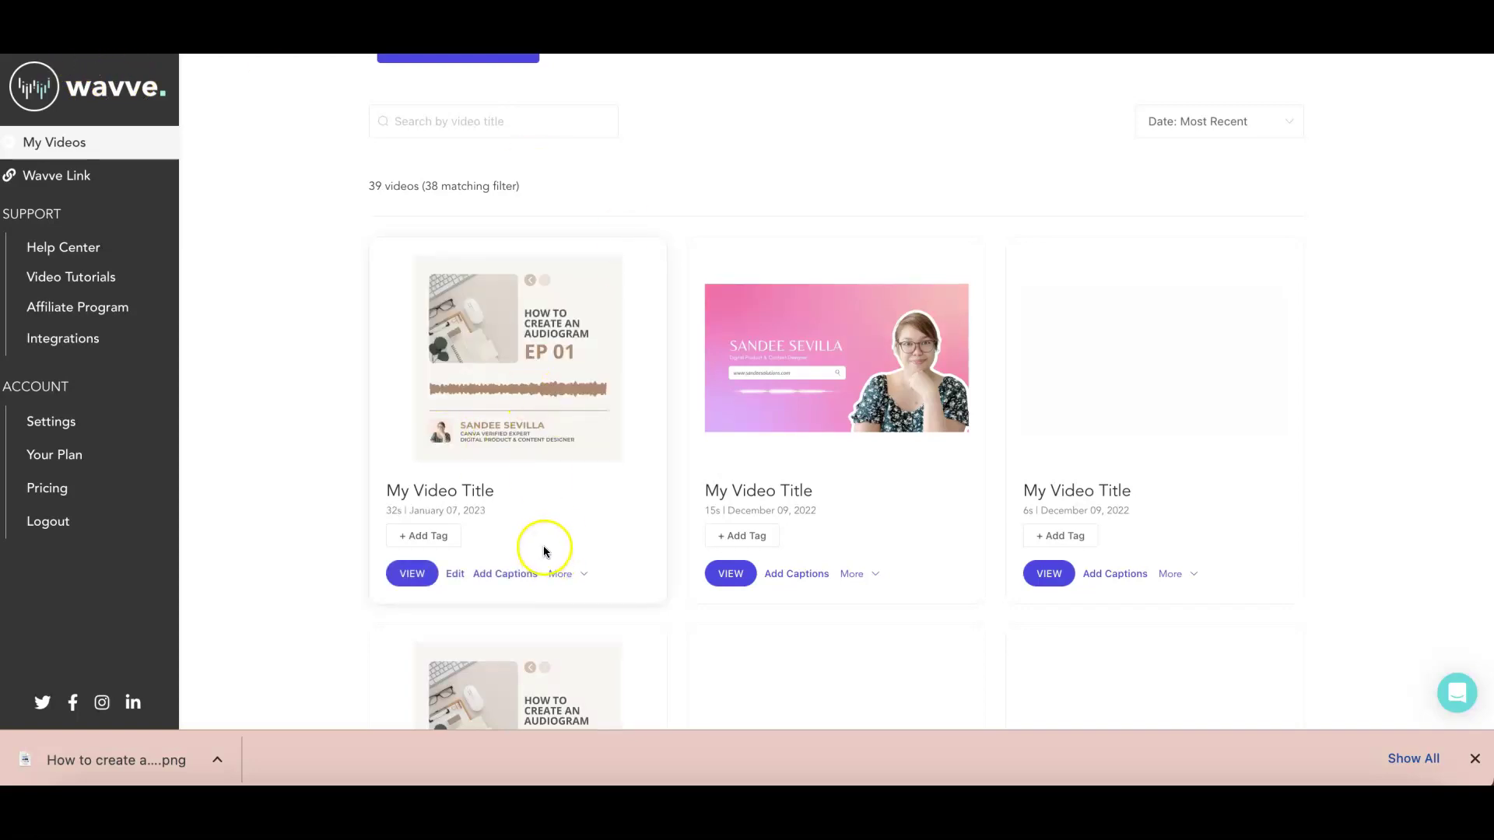
Step: Open the new audiogram video's player from its card's More menu
left_click(579, 575)
left_click(547, 674)
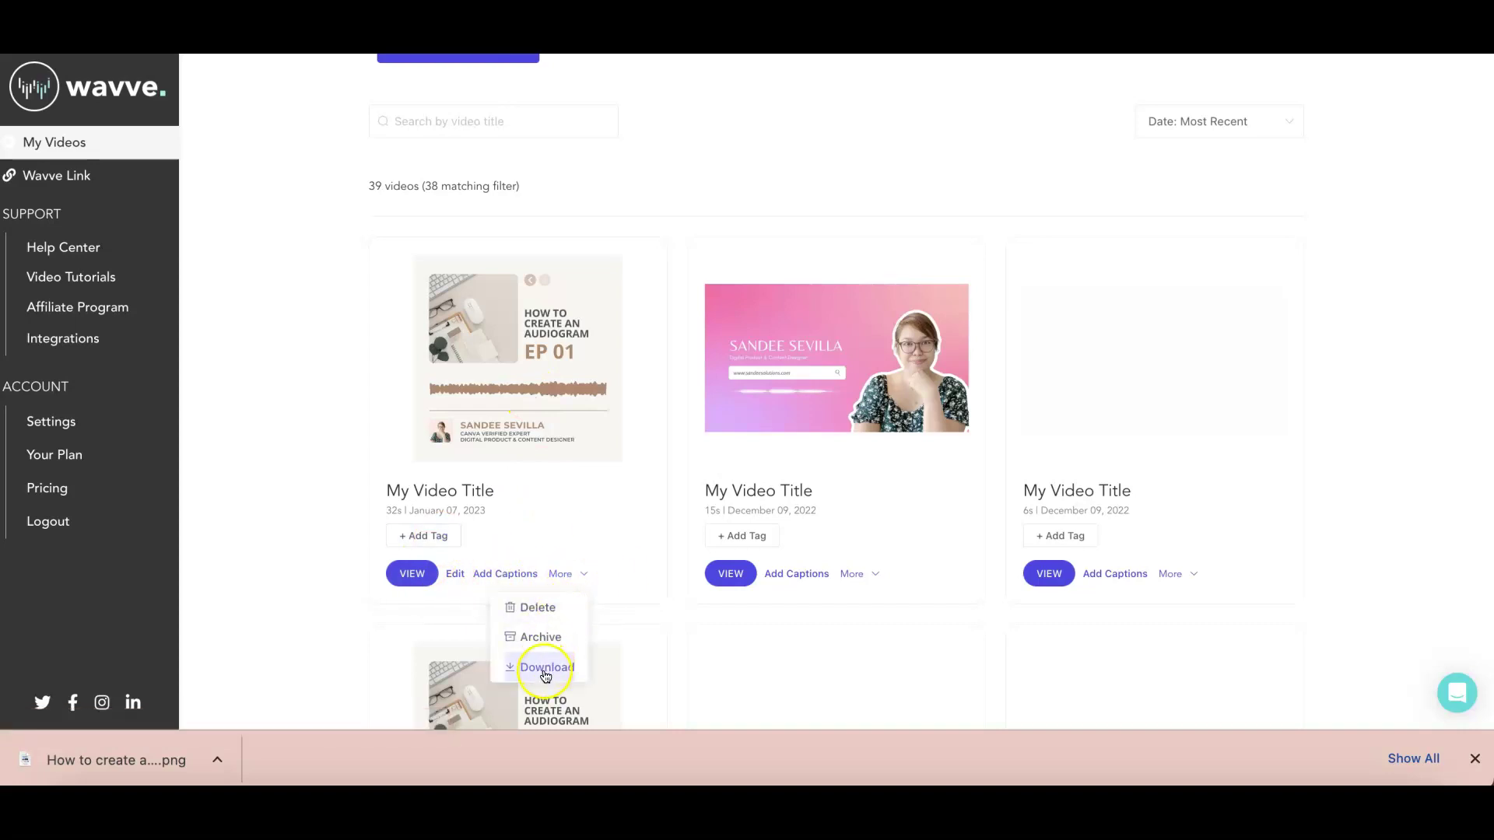
left_click(413, 574)
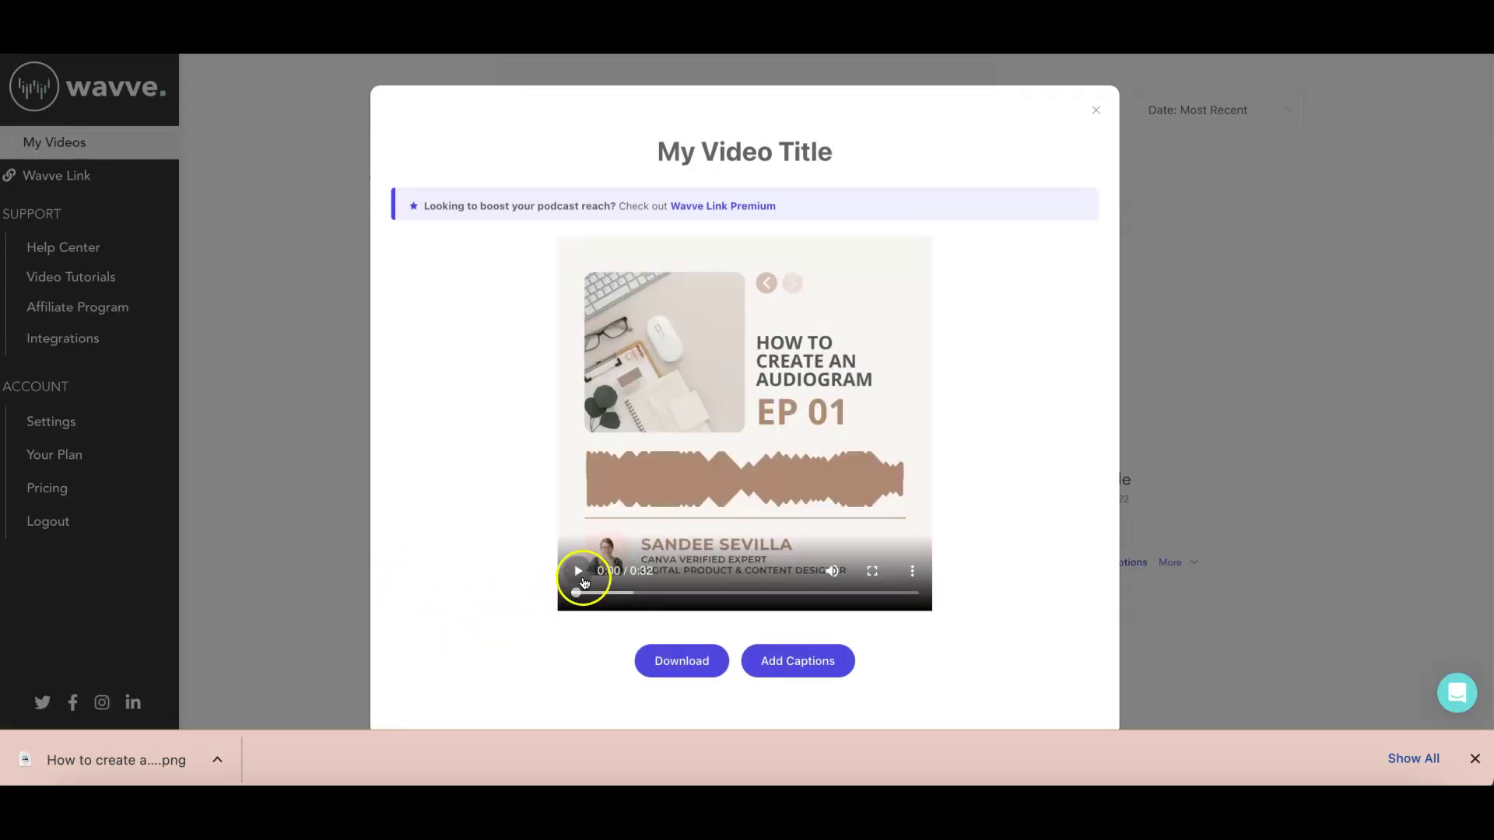
Step: Preview the brown-waveform video to 0:05, then download the finished audiogram
left_click(576, 574)
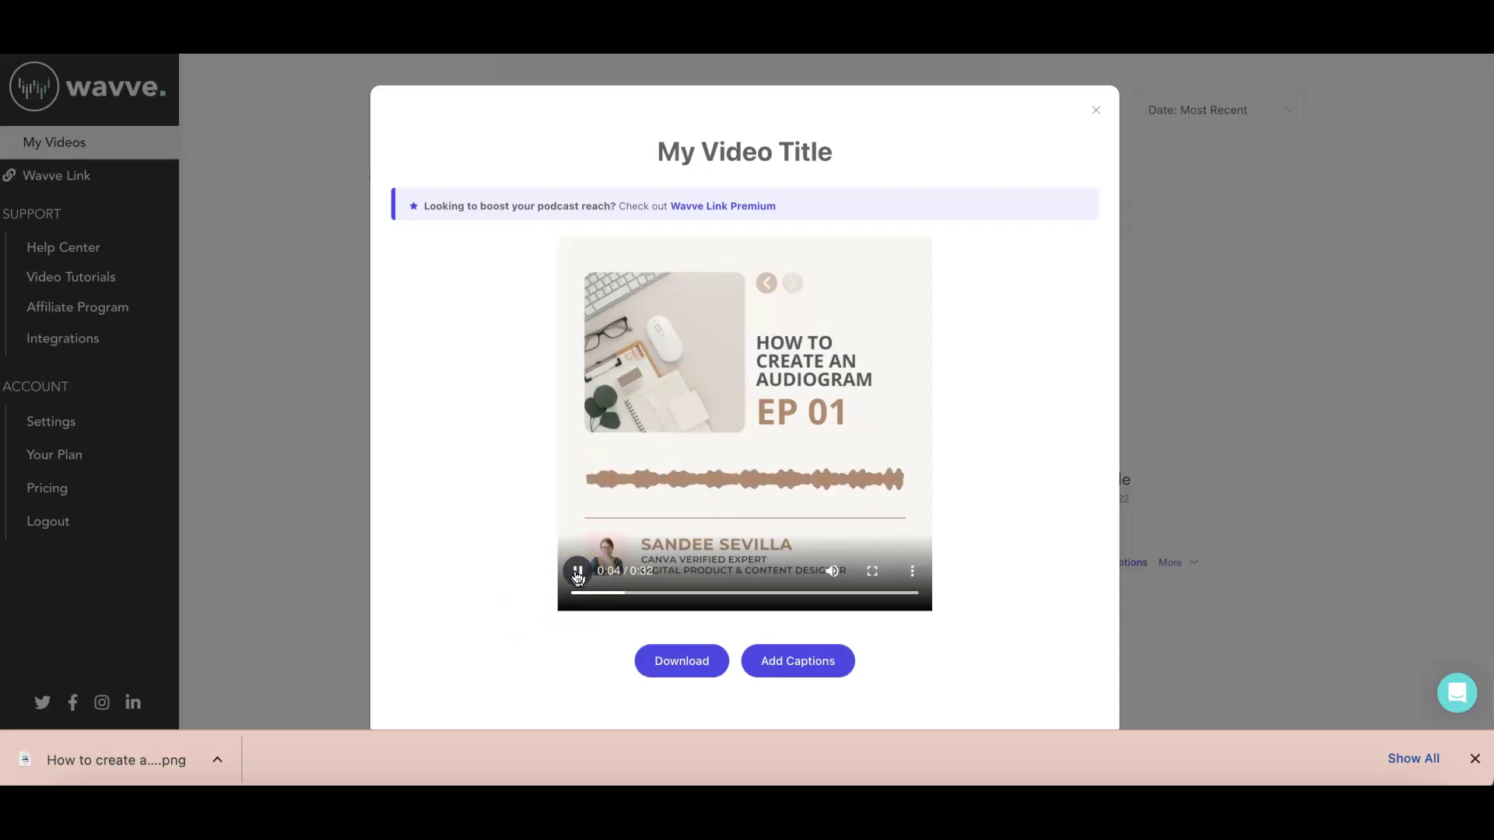
left_click(577, 574)
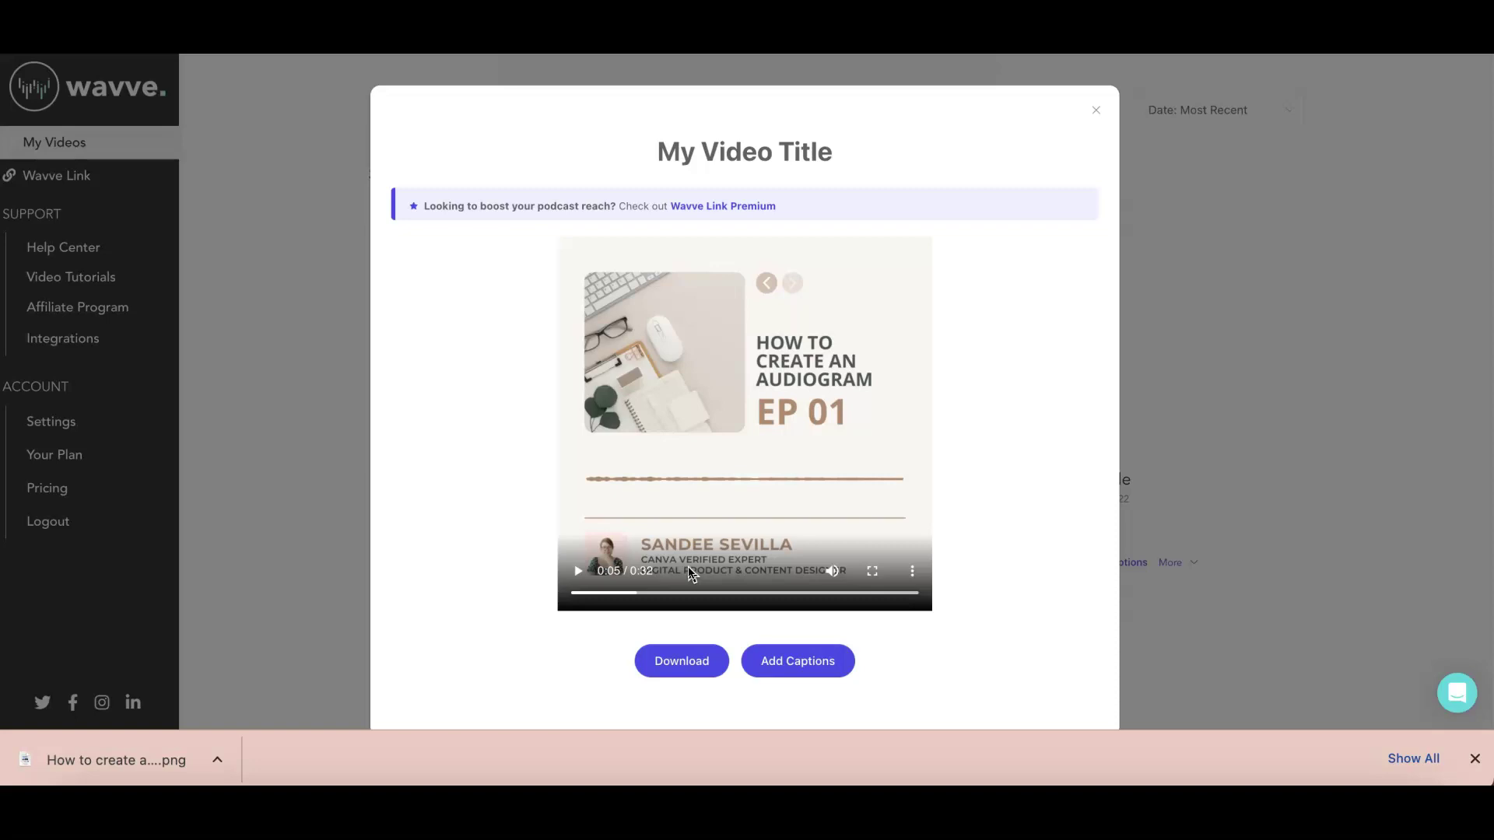
left_click(679, 662)
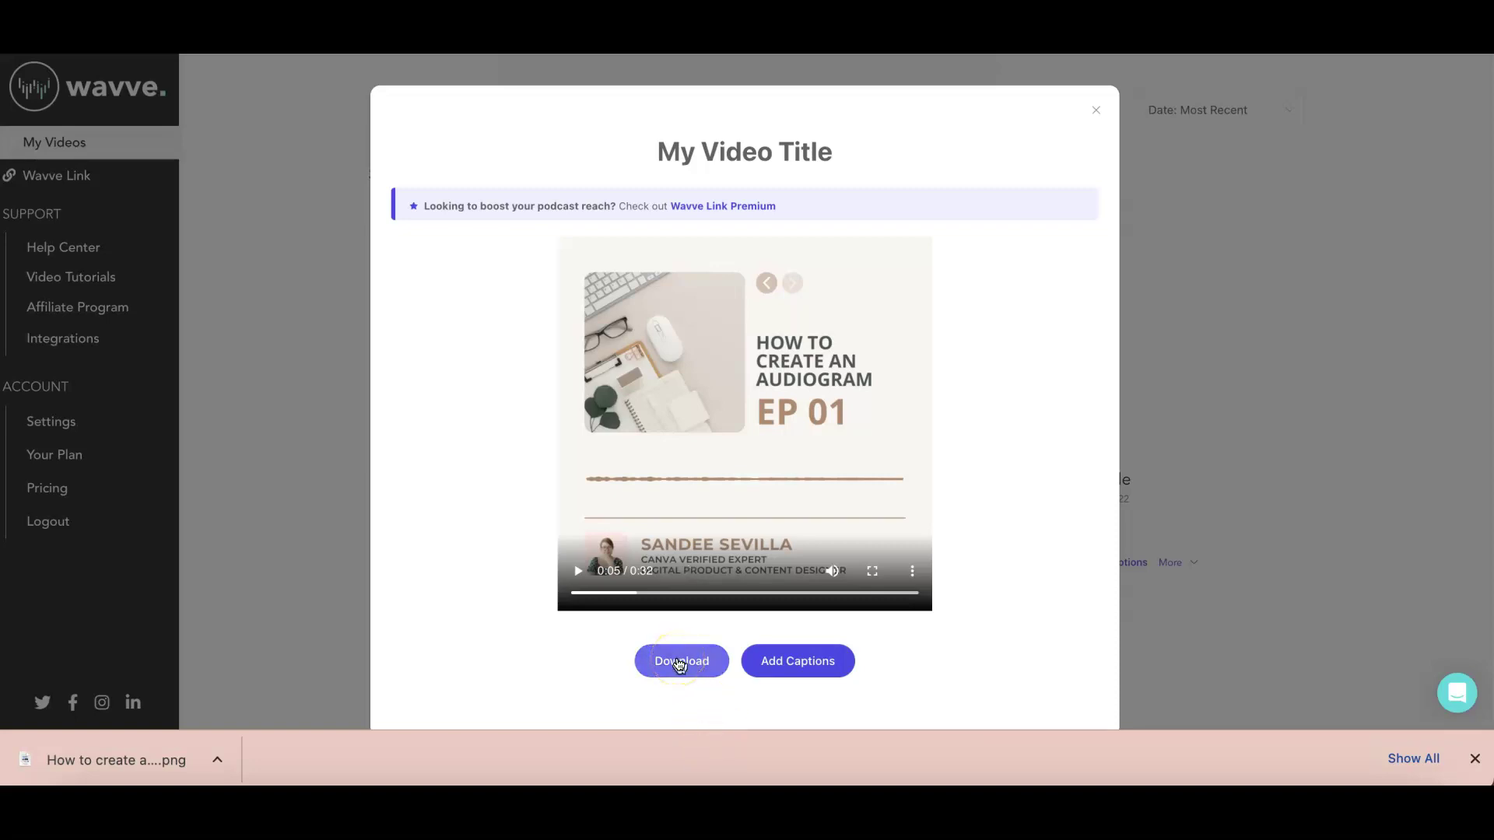